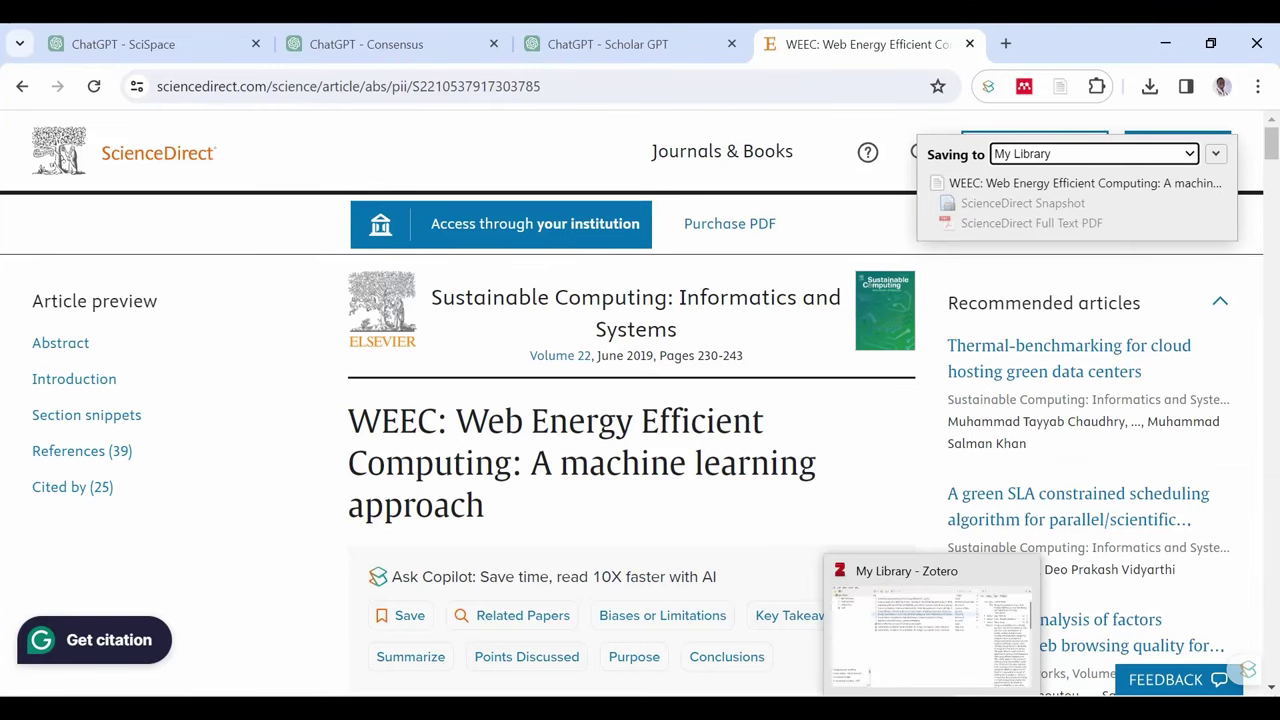
Compare Zotero's My Library with the browser, selecting the second paper's insight text.
{"action": "left_click", "coordinate": [930, 630]}
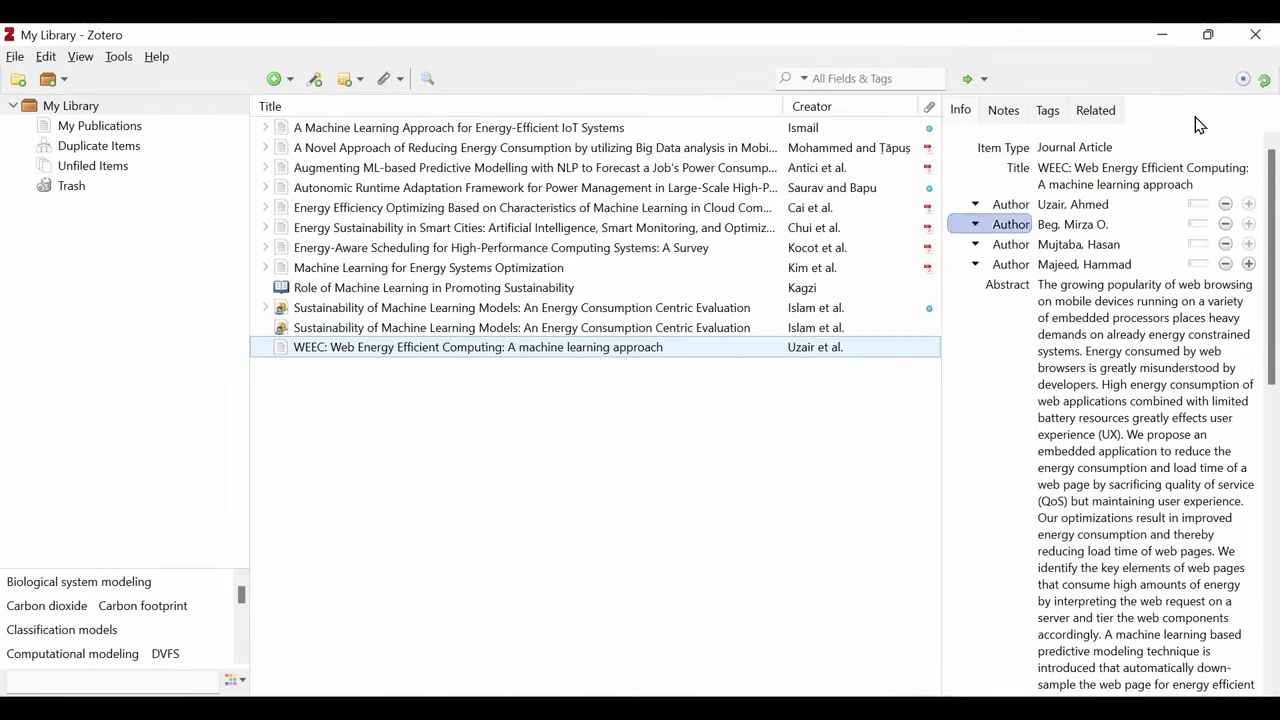
{"action": "left_click", "coordinate": [1164, 38]}
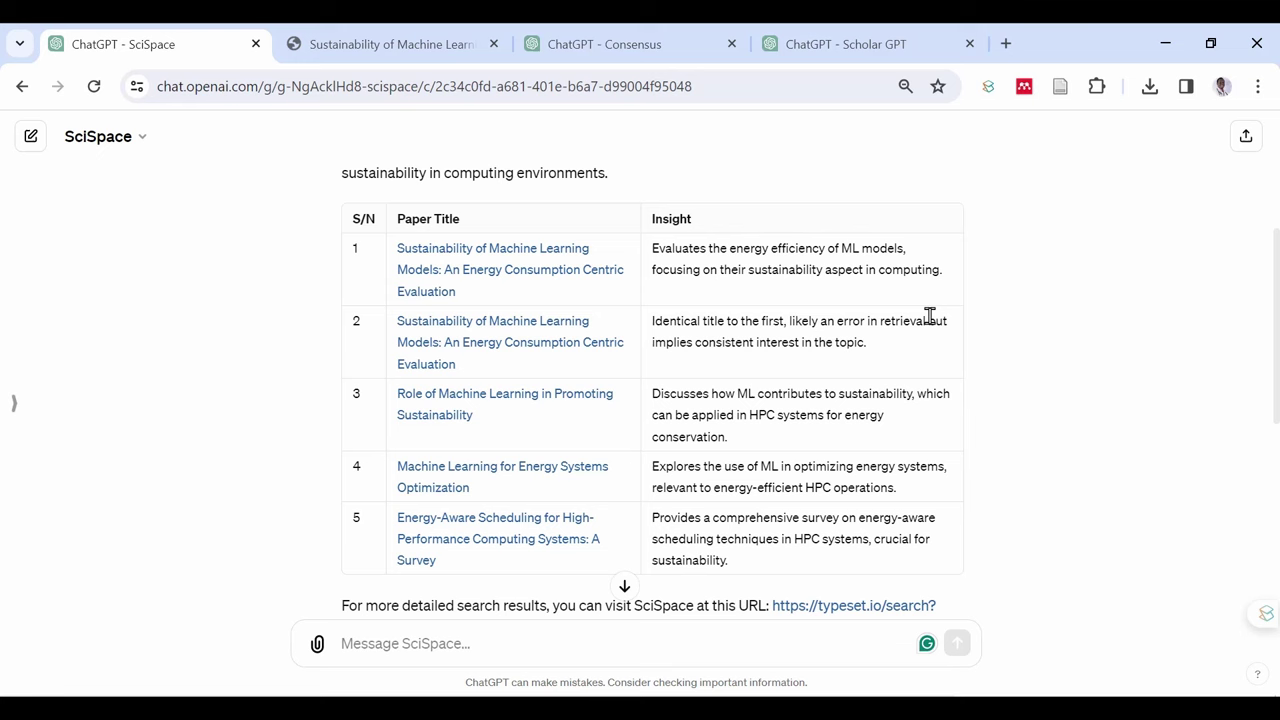
{"action": "left_click_drag", "start_coordinate": [895, 346], "coordinate": [654, 320]}
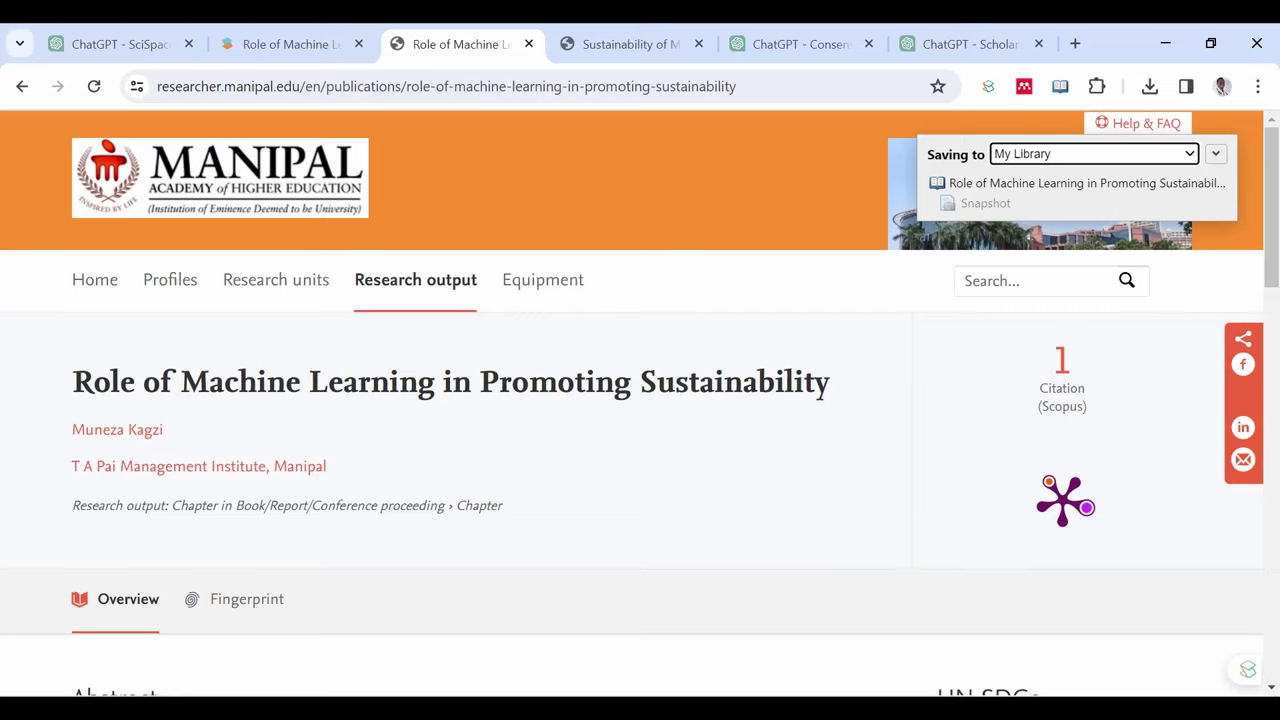
{"action": "key", "text": "alt+Tab"}
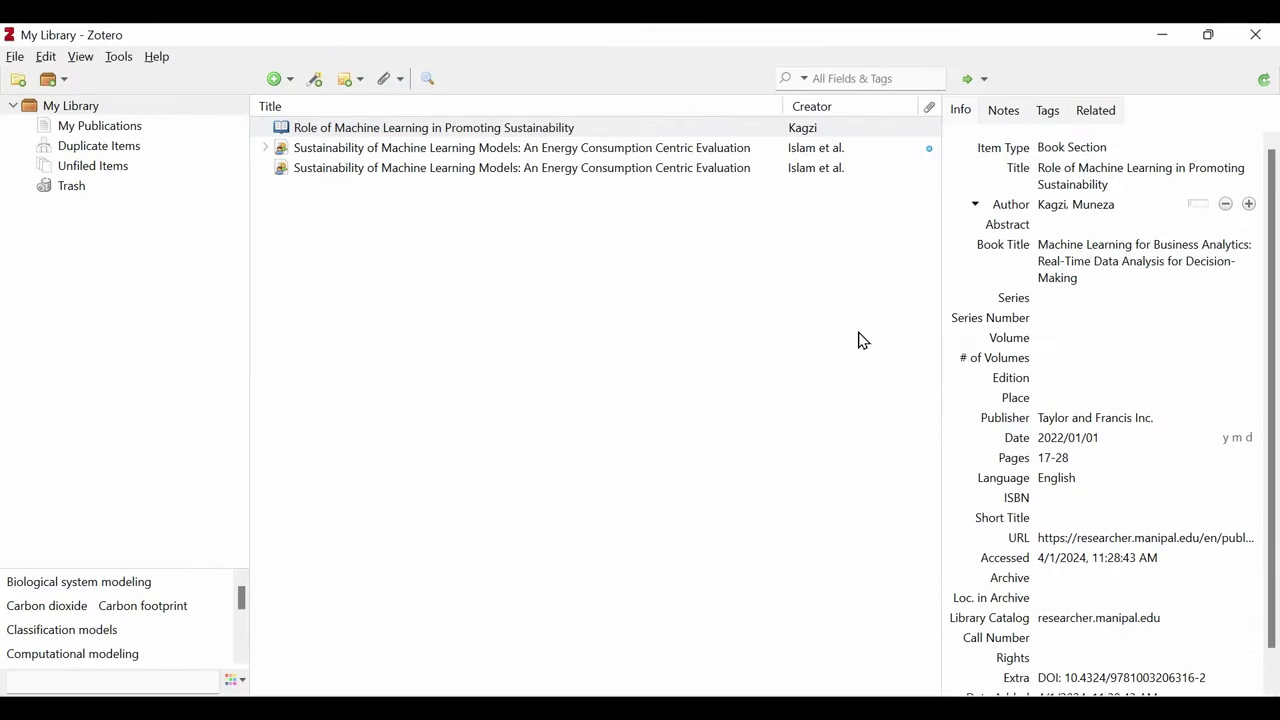
{"action": "left_click", "coordinate": [743, 135]}
{"action": "key", "text": "alt+Tab"}
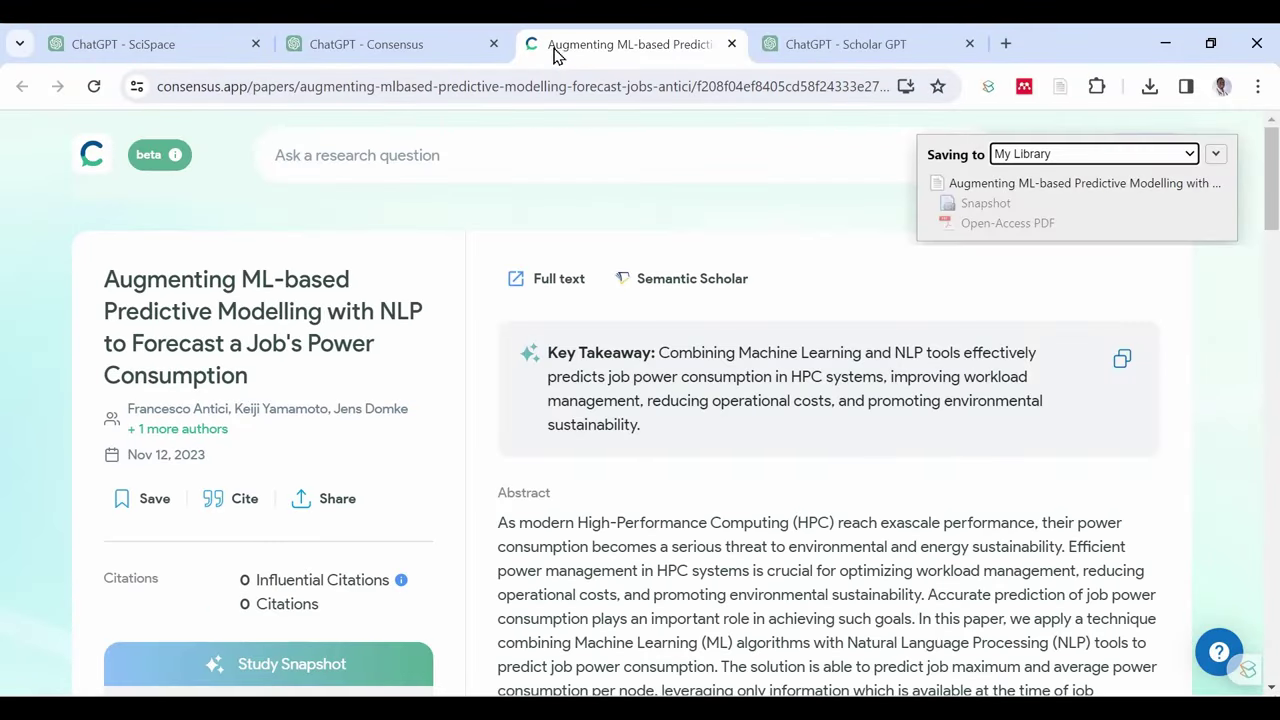
Move between Zotero and the ChatGPT and Scholar GPT tabs, ending on the generated bibliography.
{"action": "left_click", "coordinate": [440, 46]}
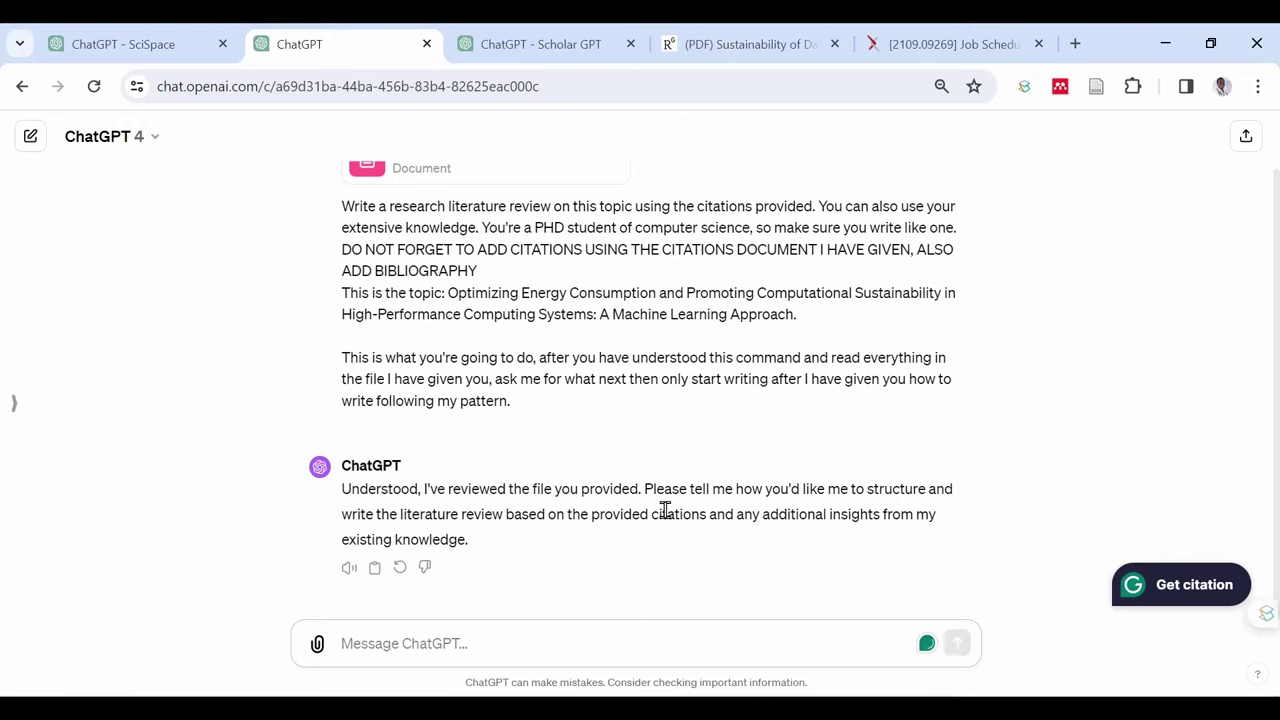
{"action": "key", "text": "alt+Tab"}
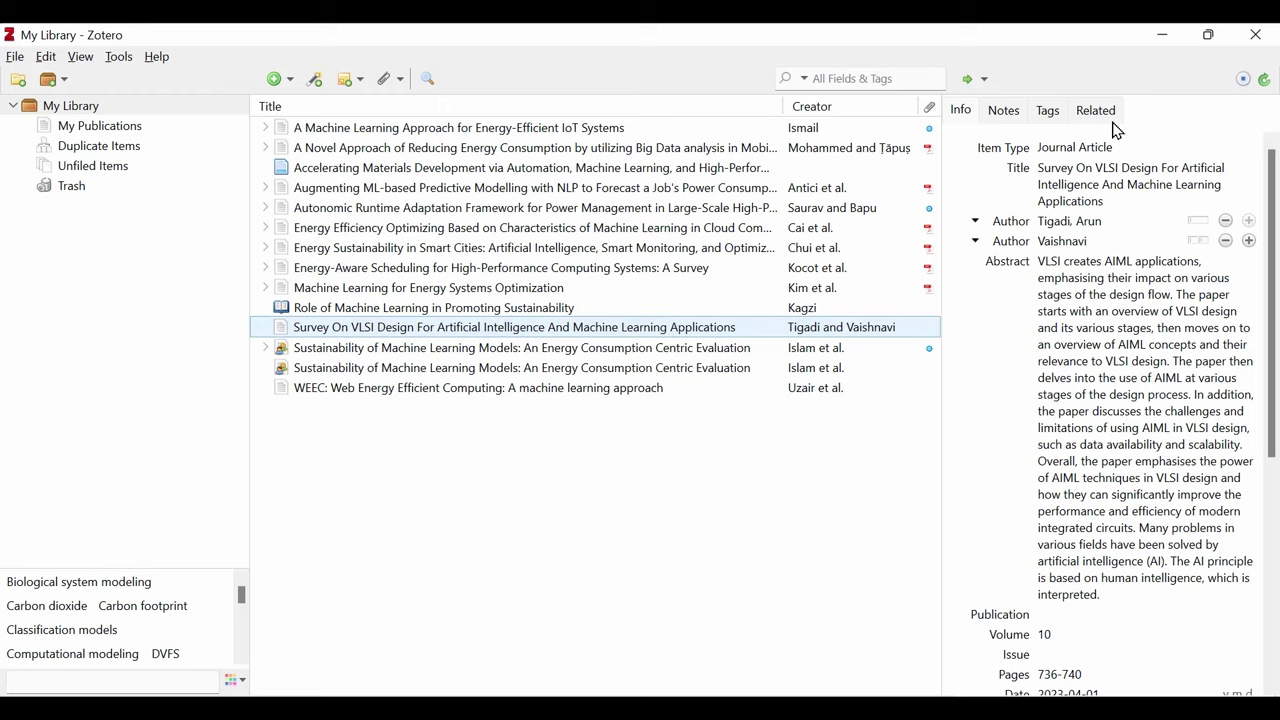
{"action": "left_click", "coordinate": [1147, 37]}
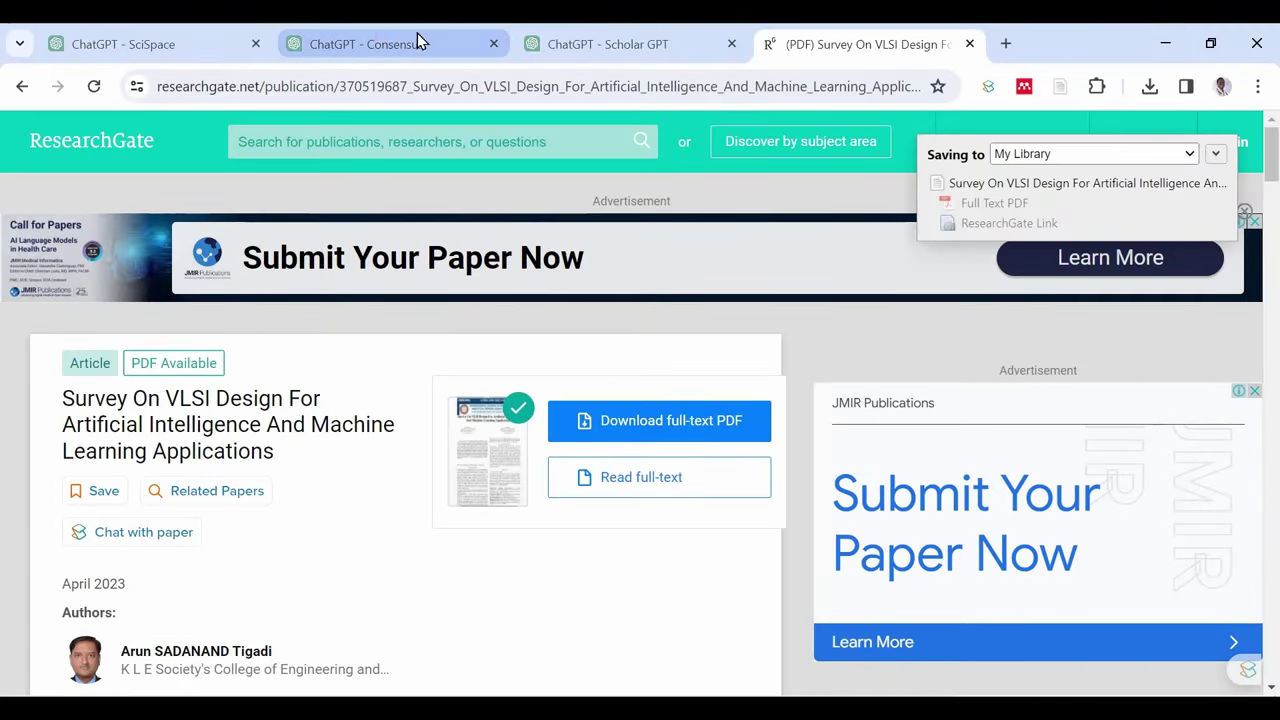
{"action": "left_click", "coordinate": [563, 33]}
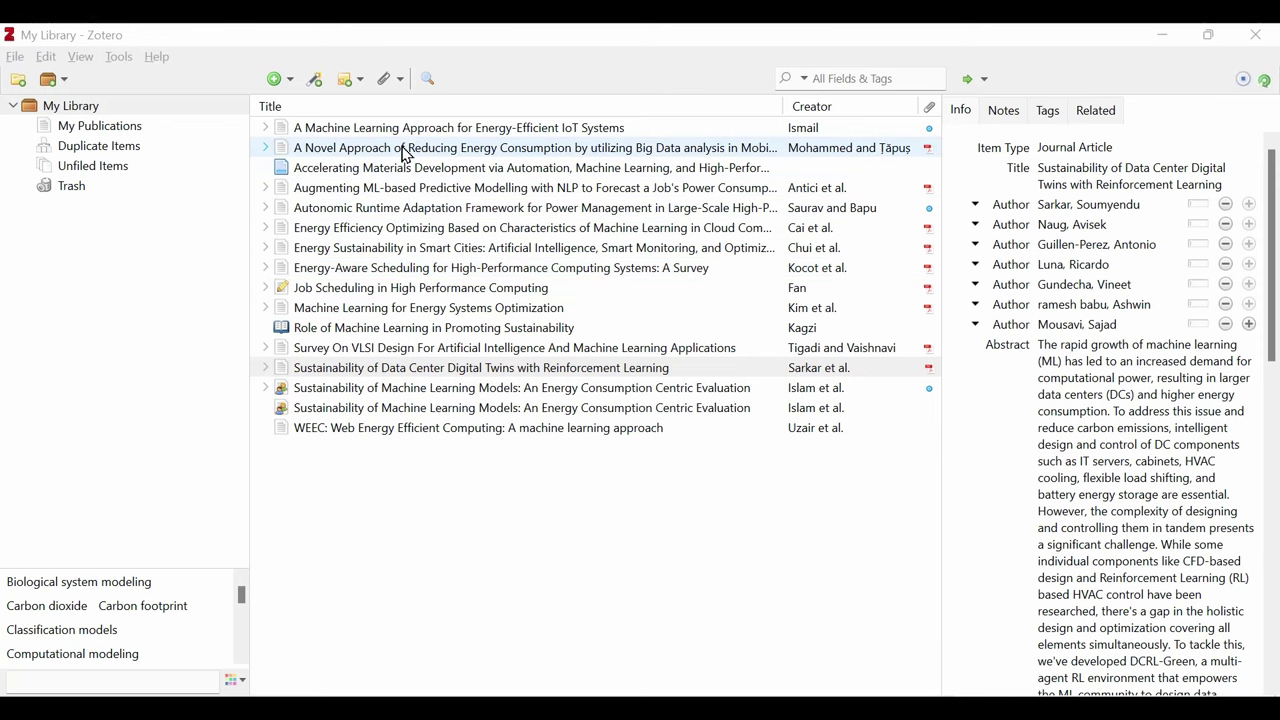
{"action": "left_click", "coordinate": [1160, 36]}
{"action": "key", "text": "ctrl+shift+Tab"}
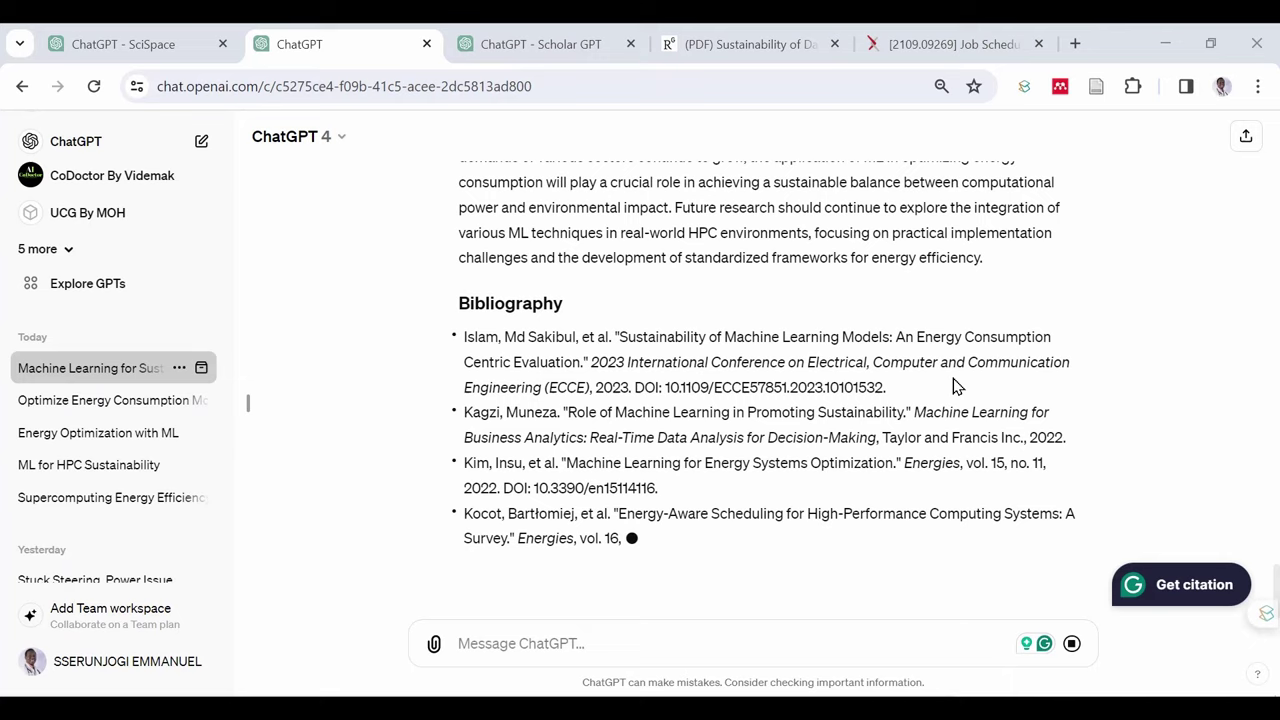
{"action": "scroll", "coordinate": [674, 417], "scroll_direction": "up", "scroll_amount": 20}
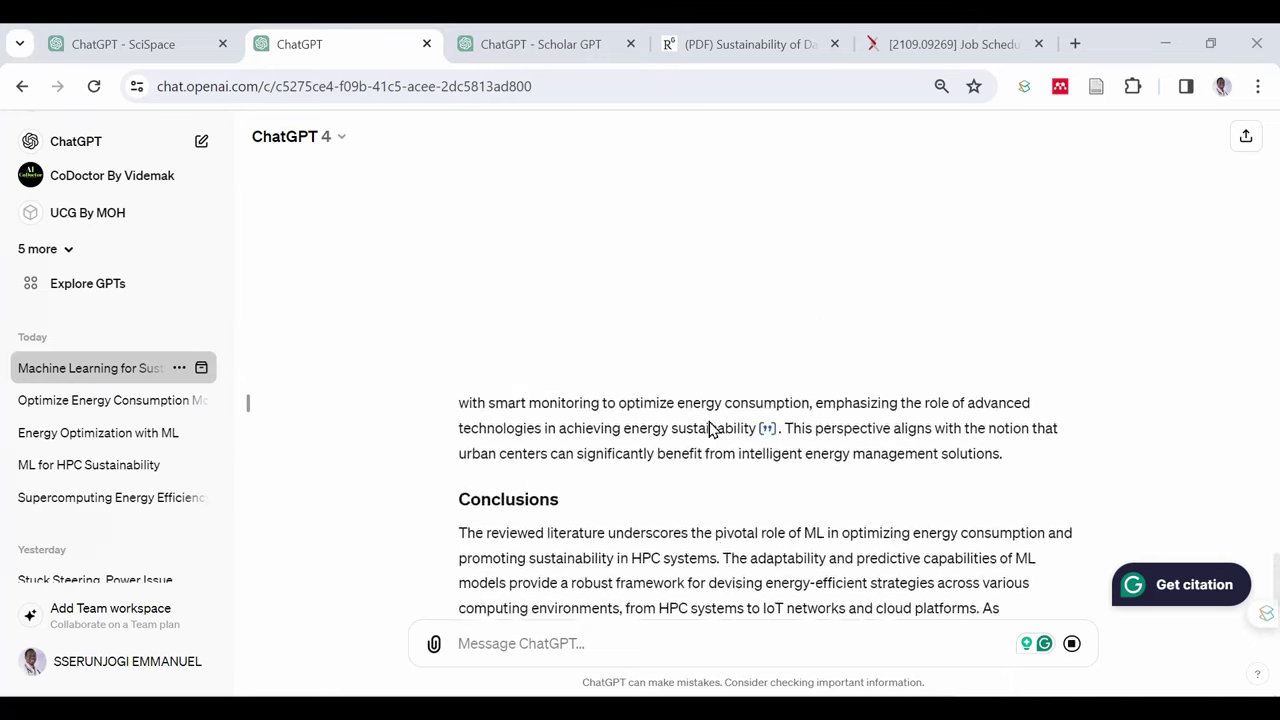
{"action": "scroll", "coordinate": [710, 428], "scroll_direction": "up", "scroll_amount": 10}
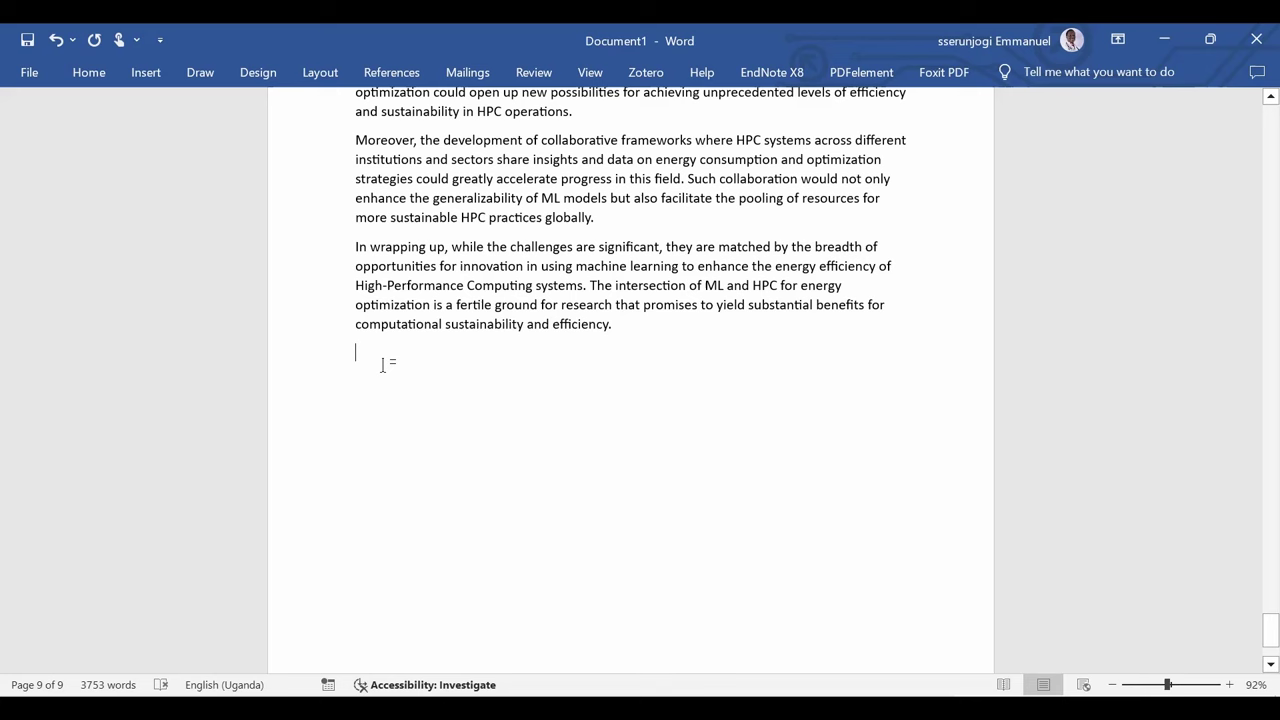
Paste the bibliography after the conclusion with Merge Formatting, then scroll to check the reference list.
{"action": "right_click", "coordinate": [357, 359]}
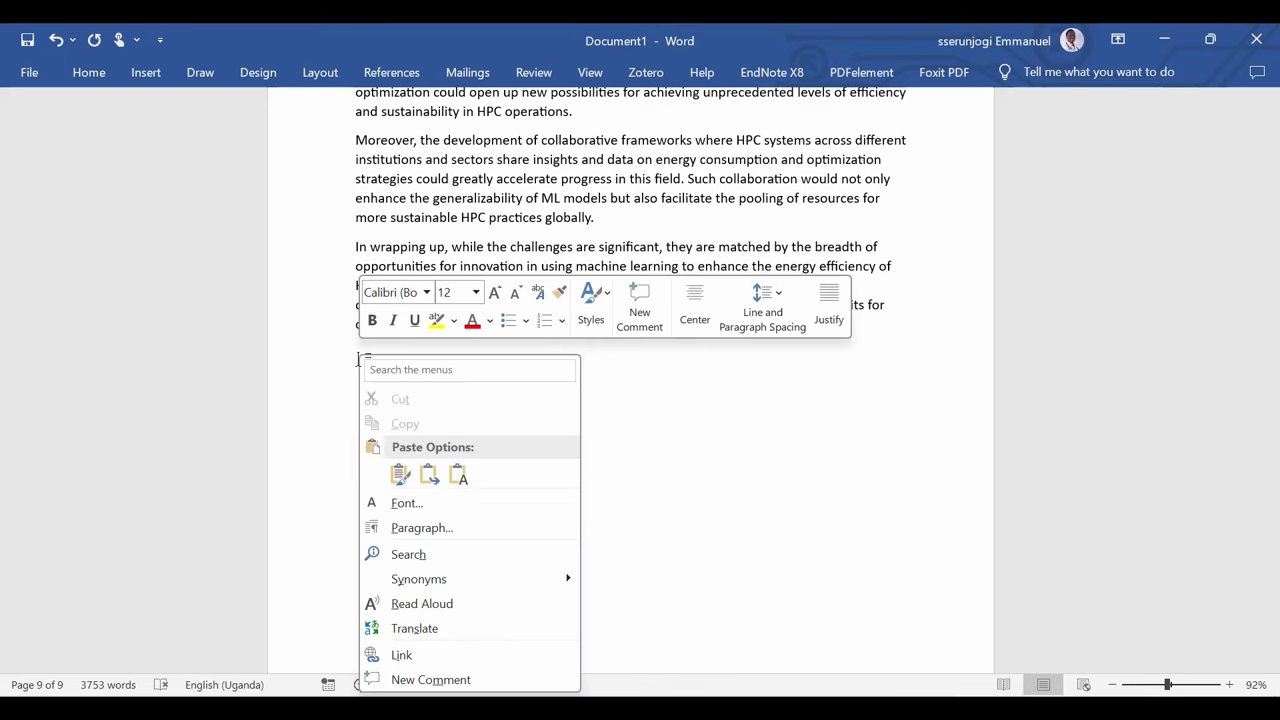
{"action": "left_click", "coordinate": [428, 476]}
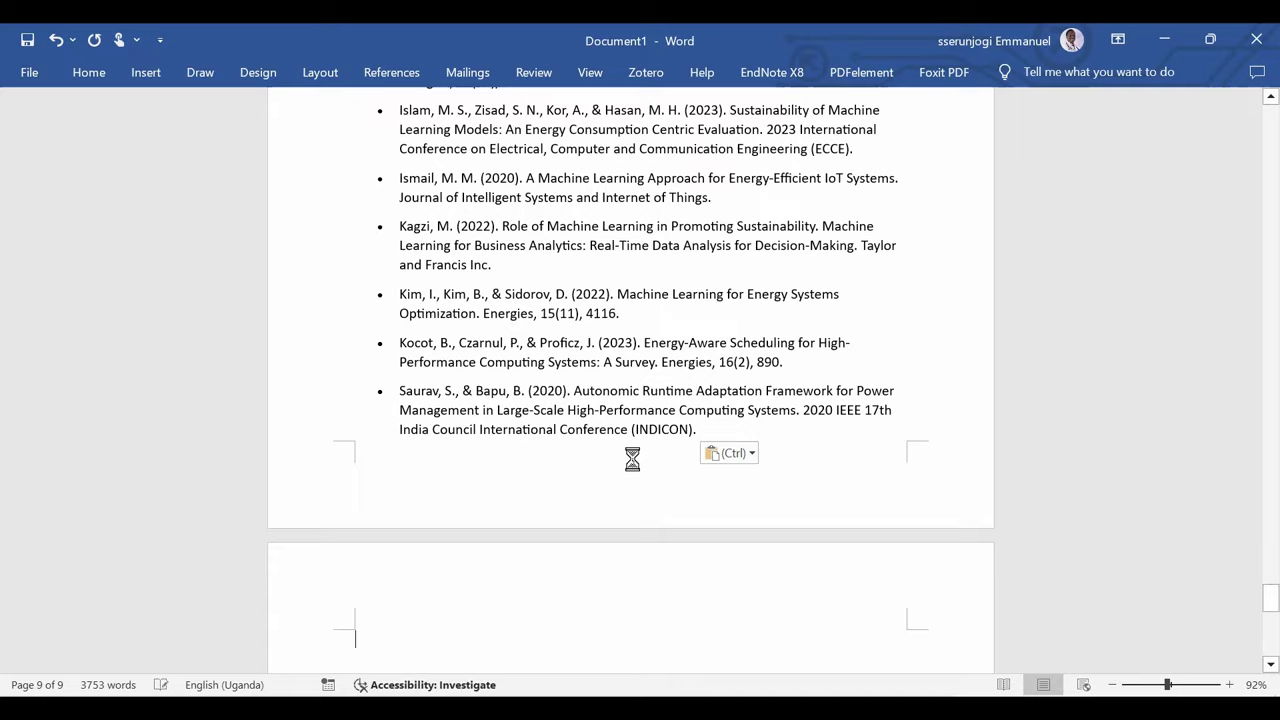
{"action": "scroll", "coordinate": [632, 459], "scroll_direction": "down", "scroll_amount": 2}
{"action": "scroll", "coordinate": [632, 459], "scroll_direction": "up", "scroll_amount": 8}
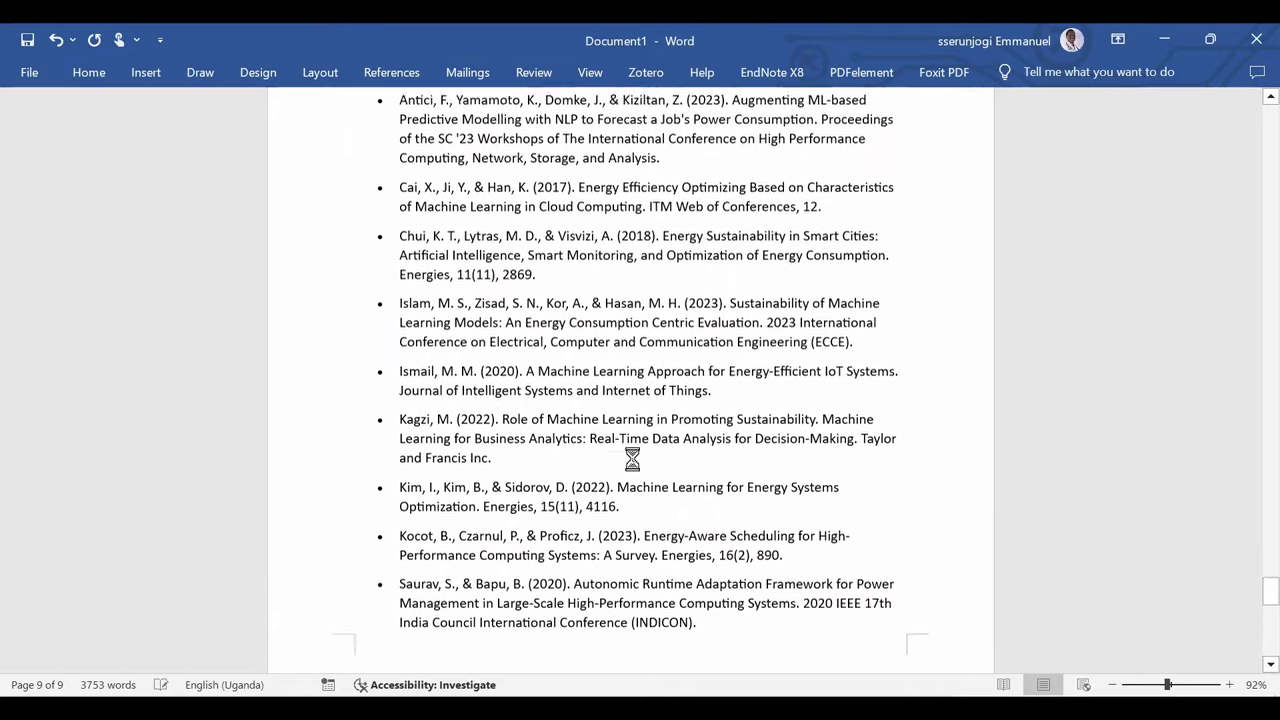
{"action": "scroll", "coordinate": [632, 459], "scroll_direction": "up", "scroll_amount": 2}
{"action": "scroll", "coordinate": [632, 459], "scroll_direction": "down", "scroll_amount": 3}
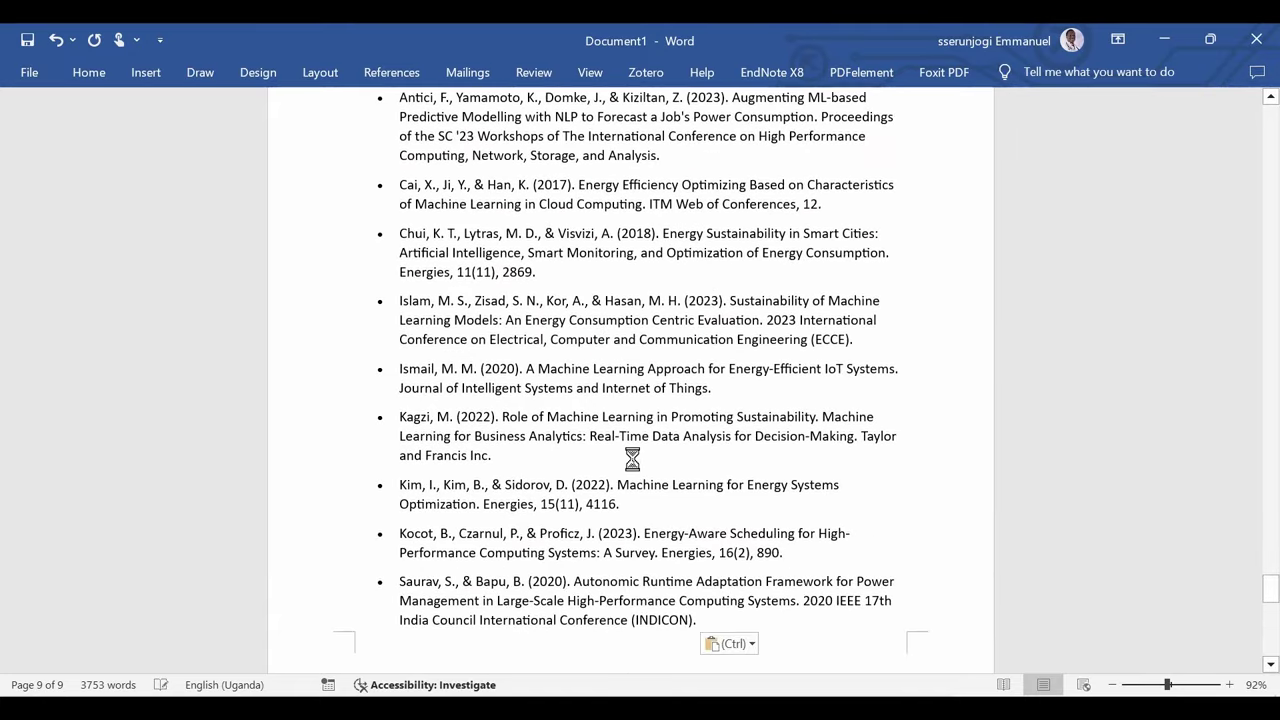
{"action": "scroll", "coordinate": [632, 459], "scroll_direction": "up", "scroll_amount": 12}
{"action": "scroll", "coordinate": [632, 459], "scroll_direction": "up", "scroll_amount": 15}
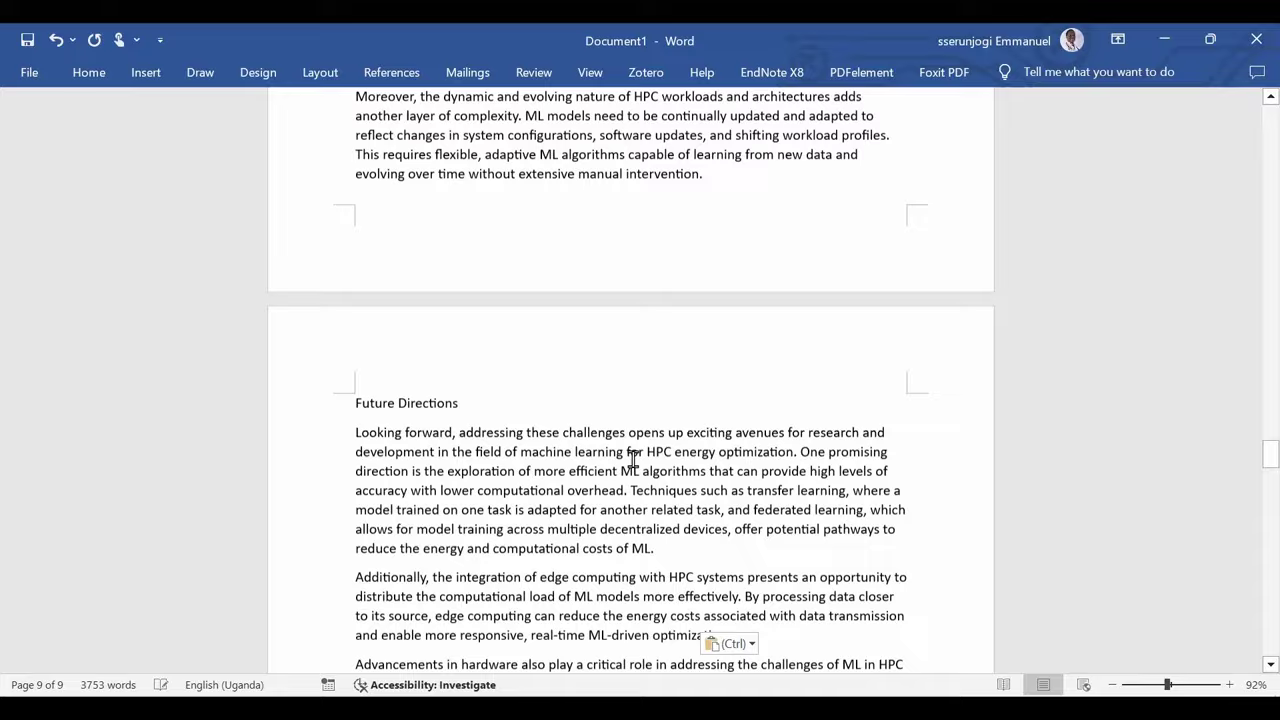
{"action": "scroll", "coordinate": [633, 459], "scroll_direction": "down", "scroll_amount": 1}
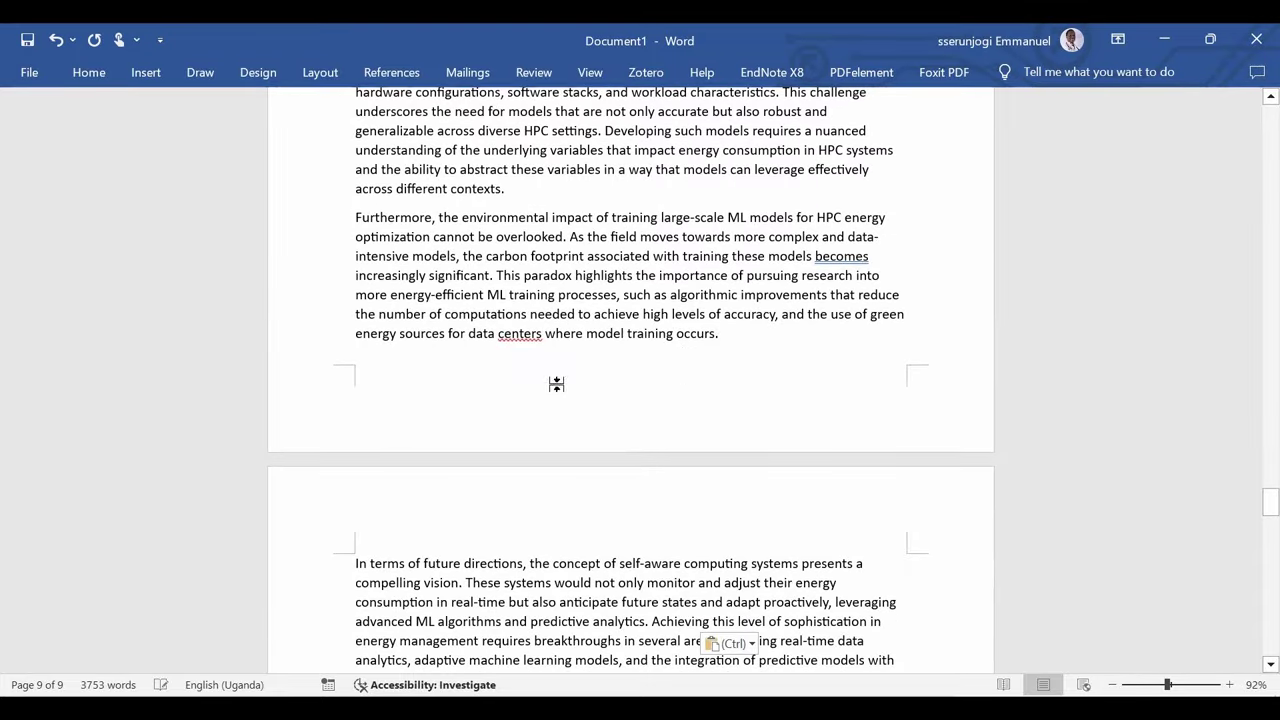
{"action": "scroll", "coordinate": [554, 380], "scroll_direction": "down", "scroll_amount": 8}
Return to ChatGPT's reference list, then bring Zotero's 16 Unfiled Items to the front.
{"action": "mouse_move", "coordinate": [491, 708]}
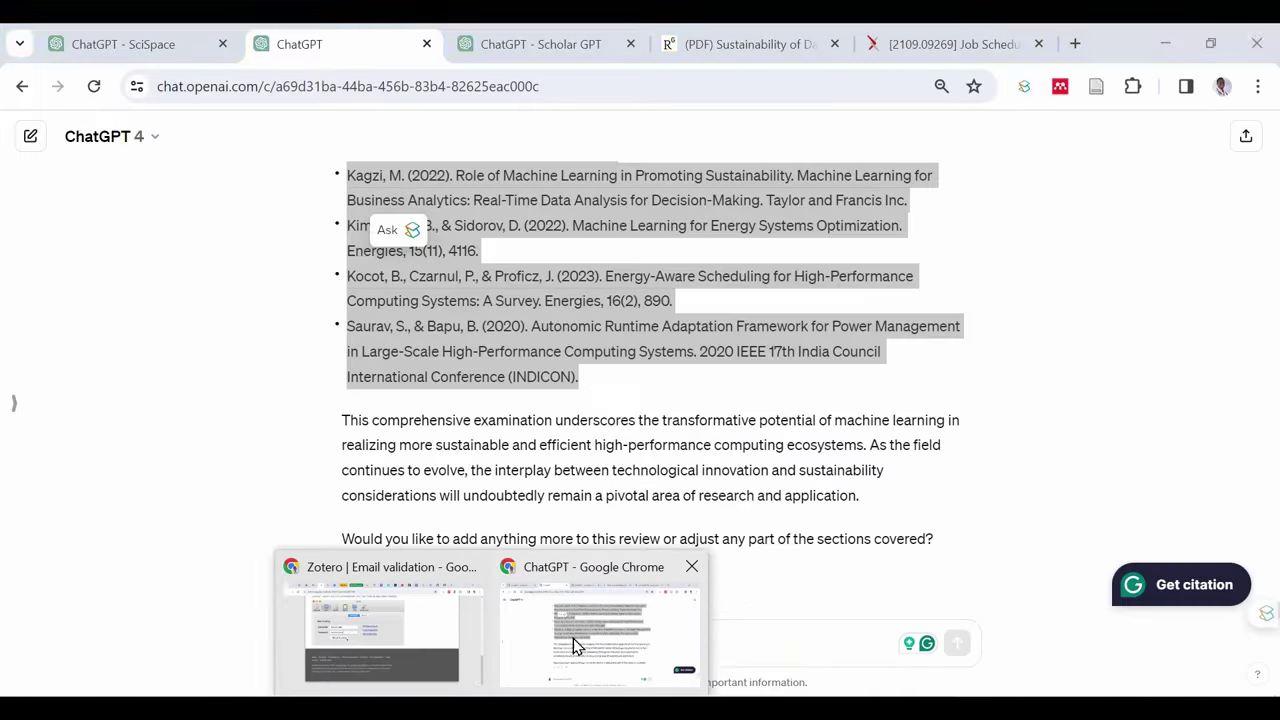
{"action": "left_click", "coordinate": [575, 645]}
{"action": "left_click", "coordinate": [177, 360]}
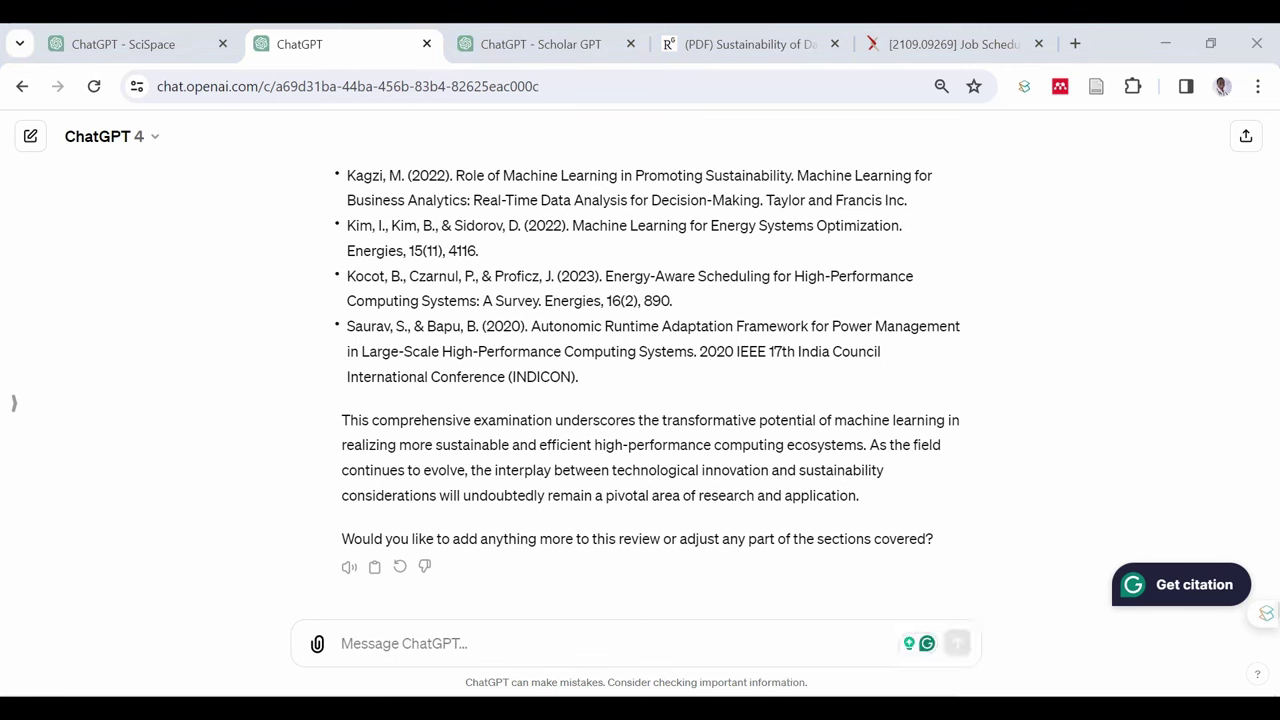
{"action": "left_click", "coordinate": [880, 708]}
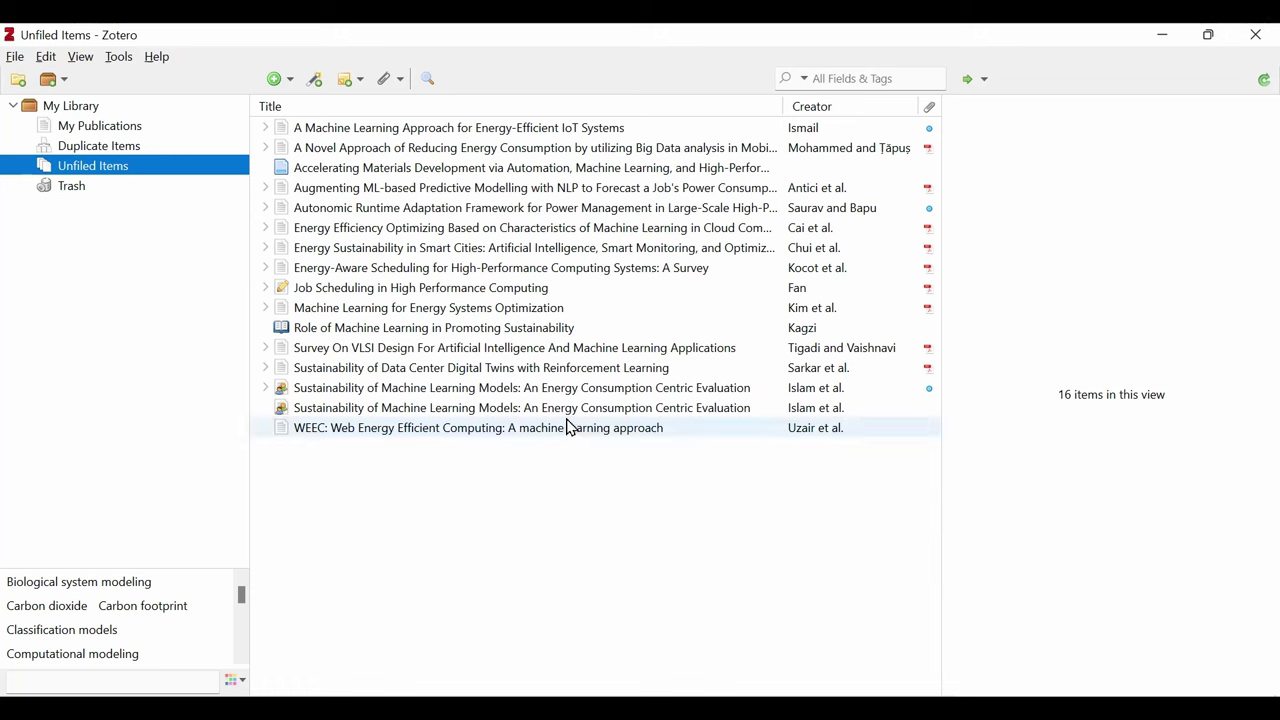
Open My Library.txt from the Documents folder and maximize its Notepad window.
{"action": "mouse_move", "coordinate": [403, 710]}
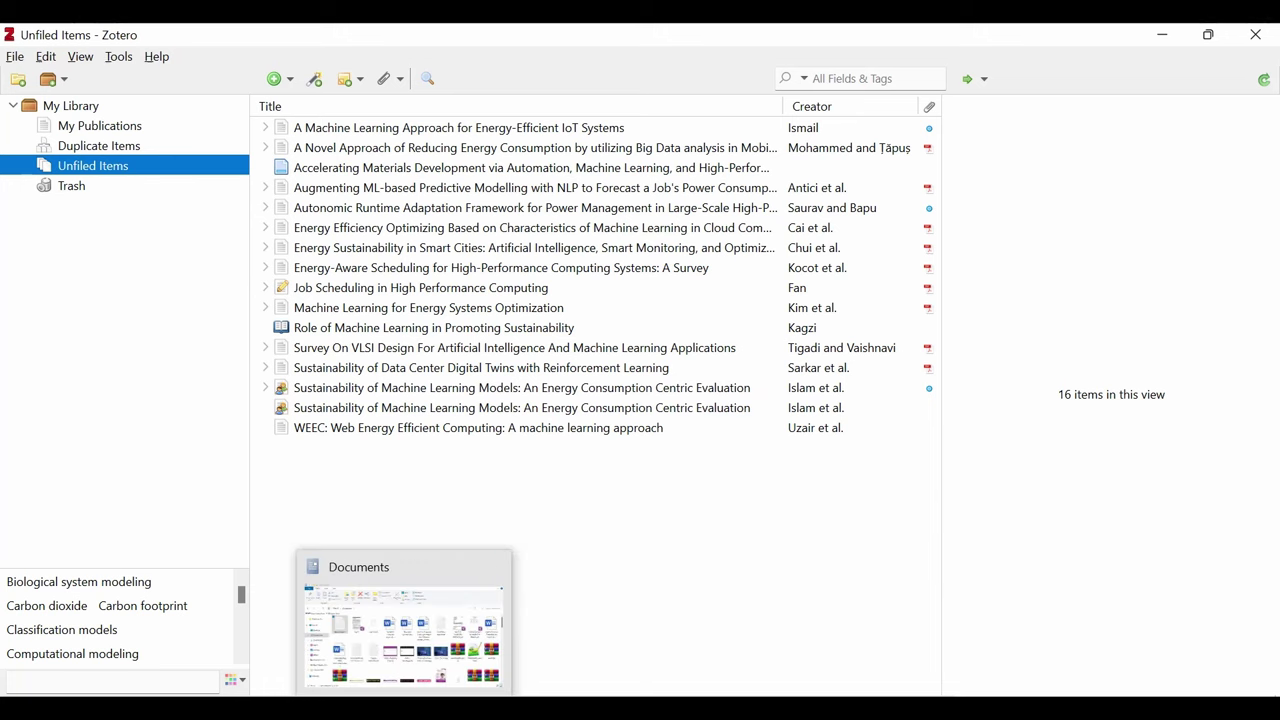
{"action": "left_click", "coordinate": [424, 662]}
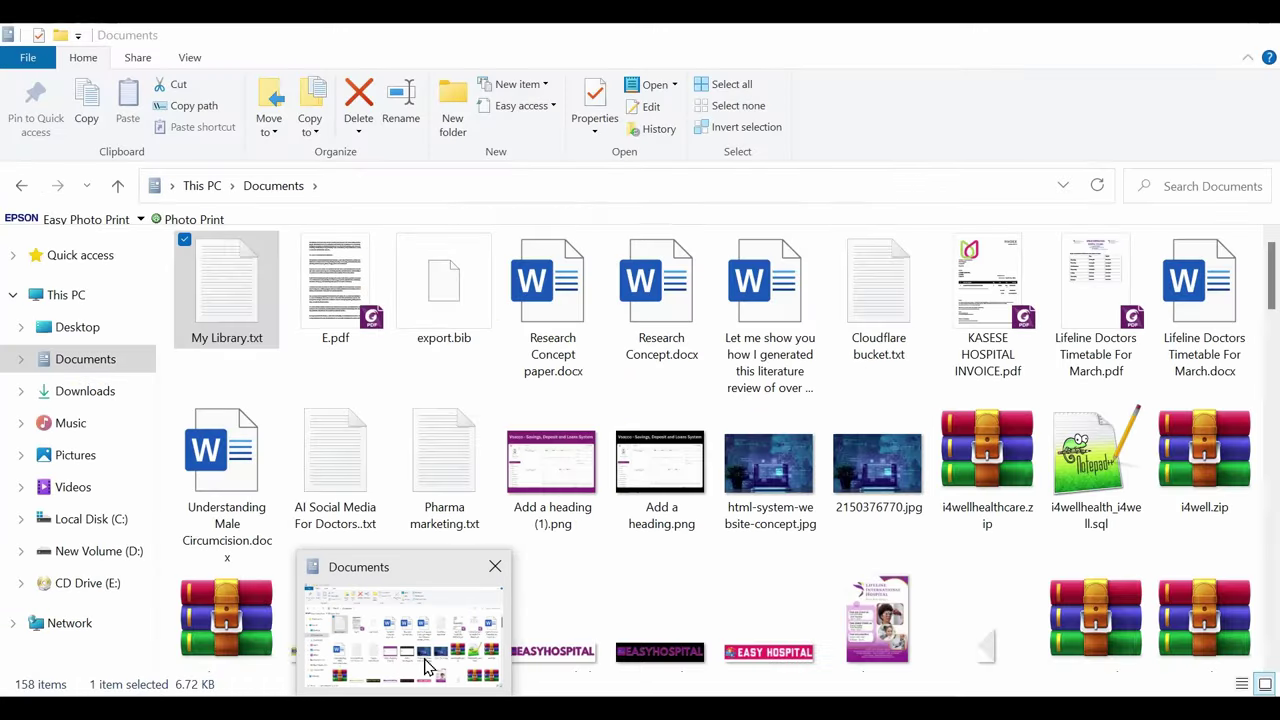
{"action": "double_click", "coordinate": [228, 298]}
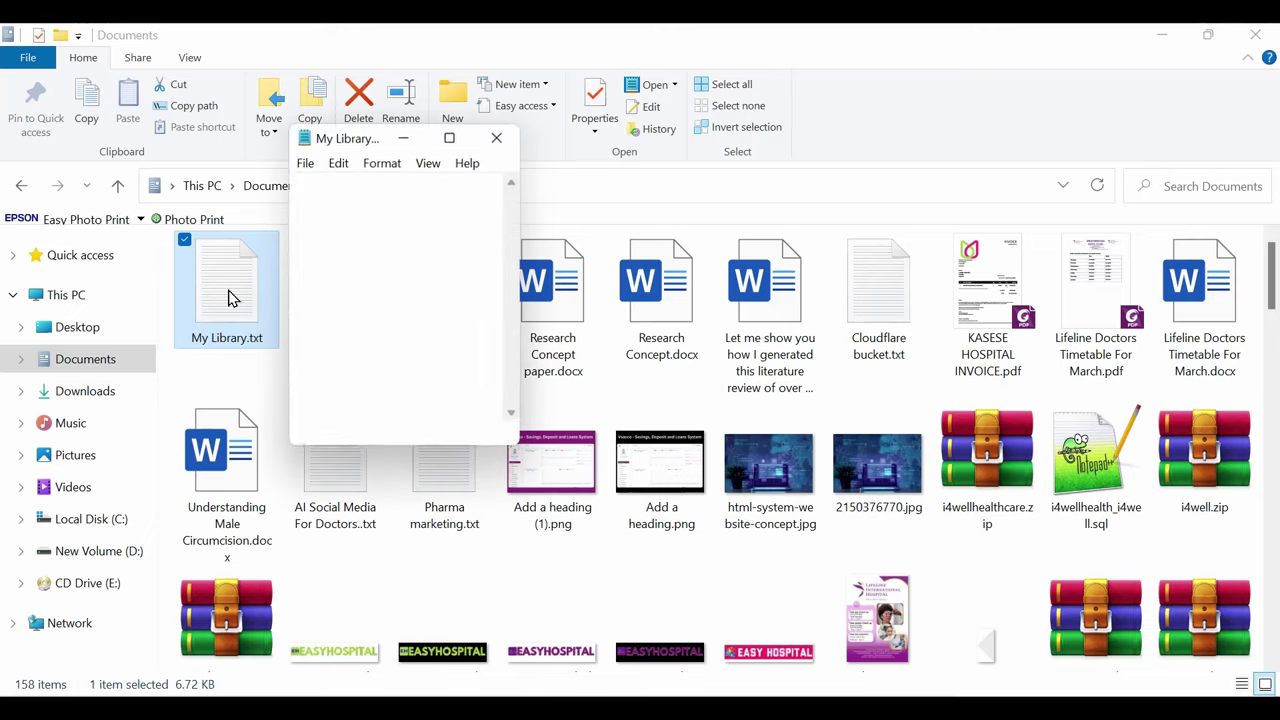
{"action": "left_click", "coordinate": [449, 139]}
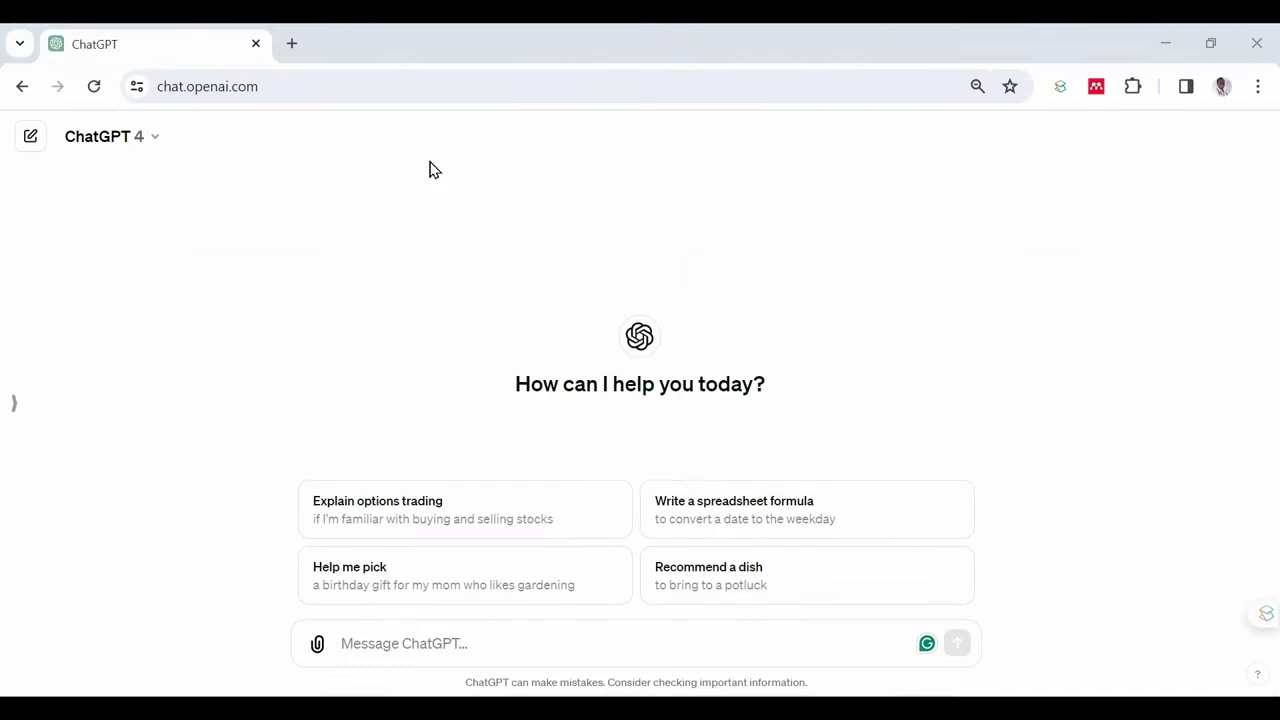
Send the pasted research-topic prompt, then begin typing the PhD-format title follow-up.
{"action": "type", "text": "You're a research professor in computer science department of oxford university, develop a research topic on super computers, something worth a PHD research."}
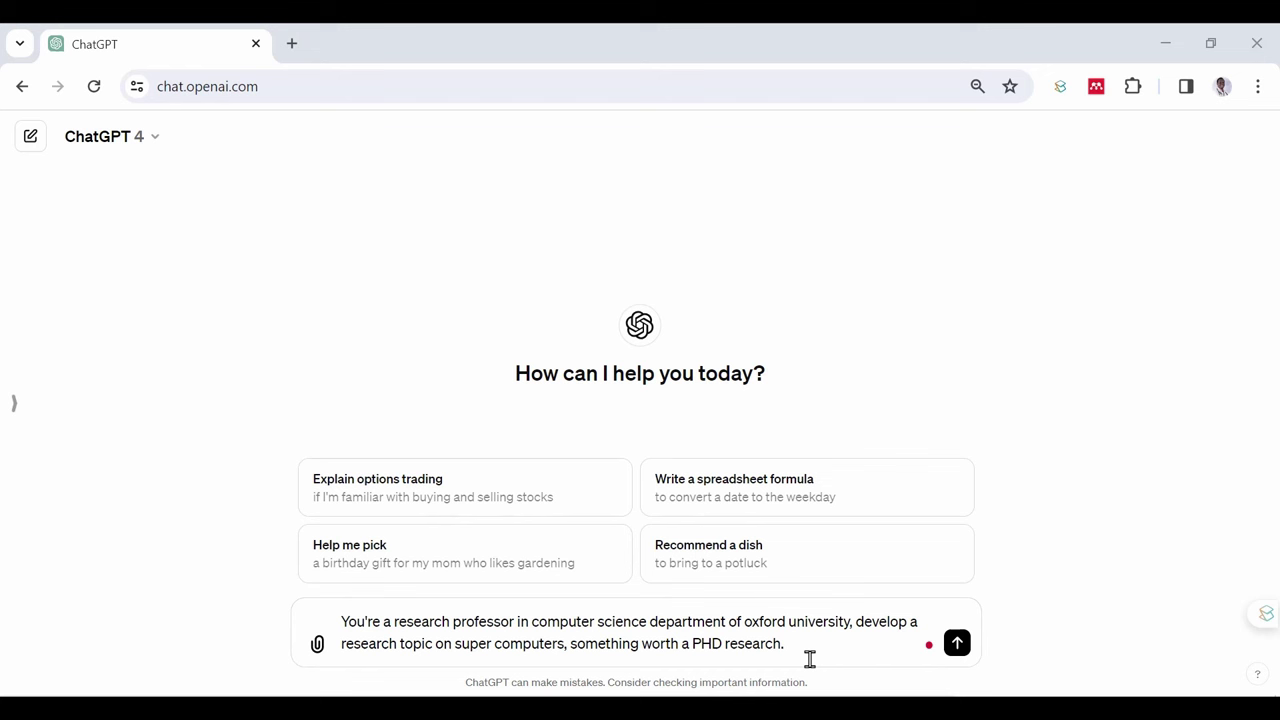
{"action": "key", "text": "Return"}
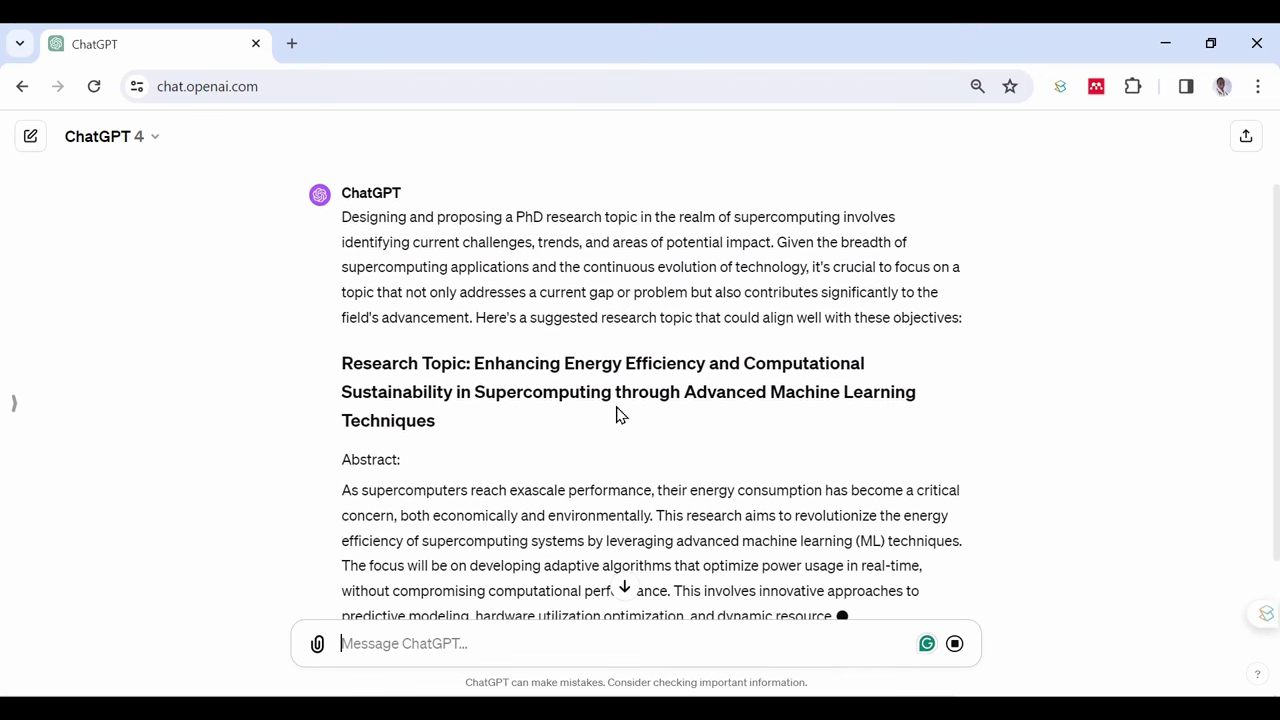
{"action": "scroll", "coordinate": [531, 388], "scroll_direction": "down", "scroll_amount": 2}
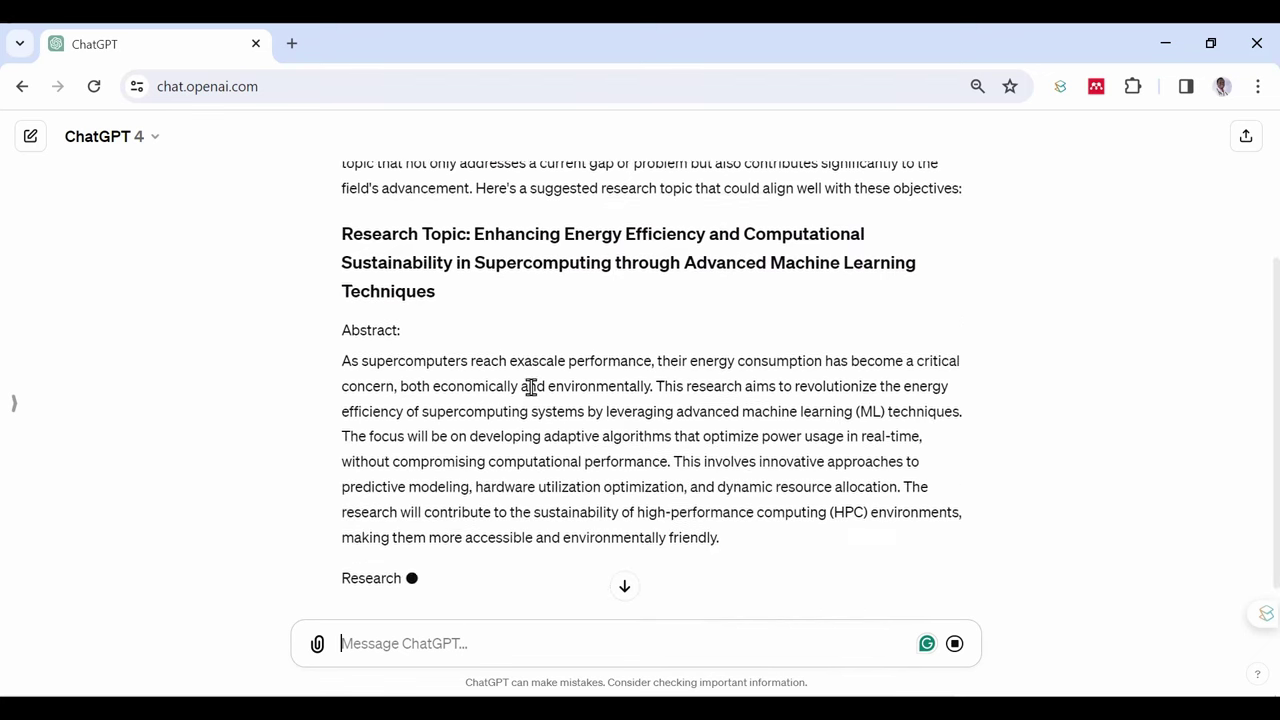
{"action": "type", "text": "PHD format:"}
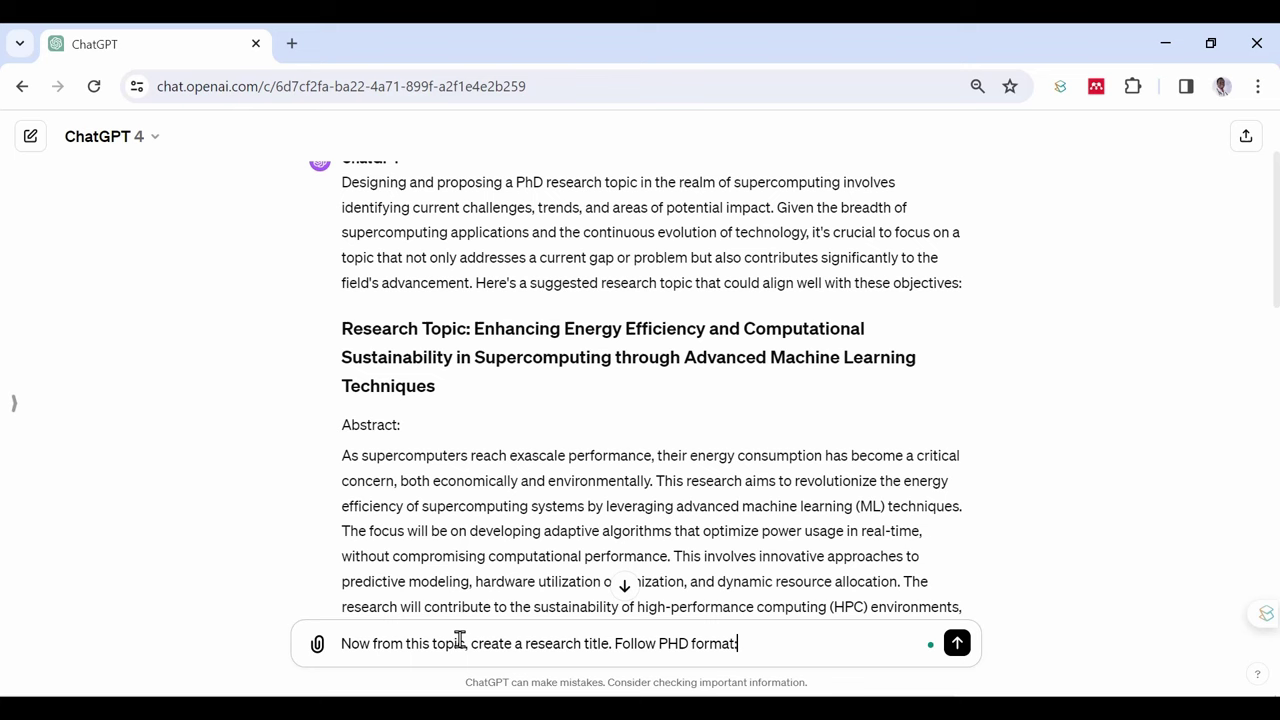
Request a PhD-format title from the topic and copy the returned HPC energy-optimization title.
{"action": "type", "text": "Enhancing Energy Efficiency and Computational Sustainability in Supercomputing through Advanced Machine Learning Techniques"}
{"action": "key", "text": "Return"}
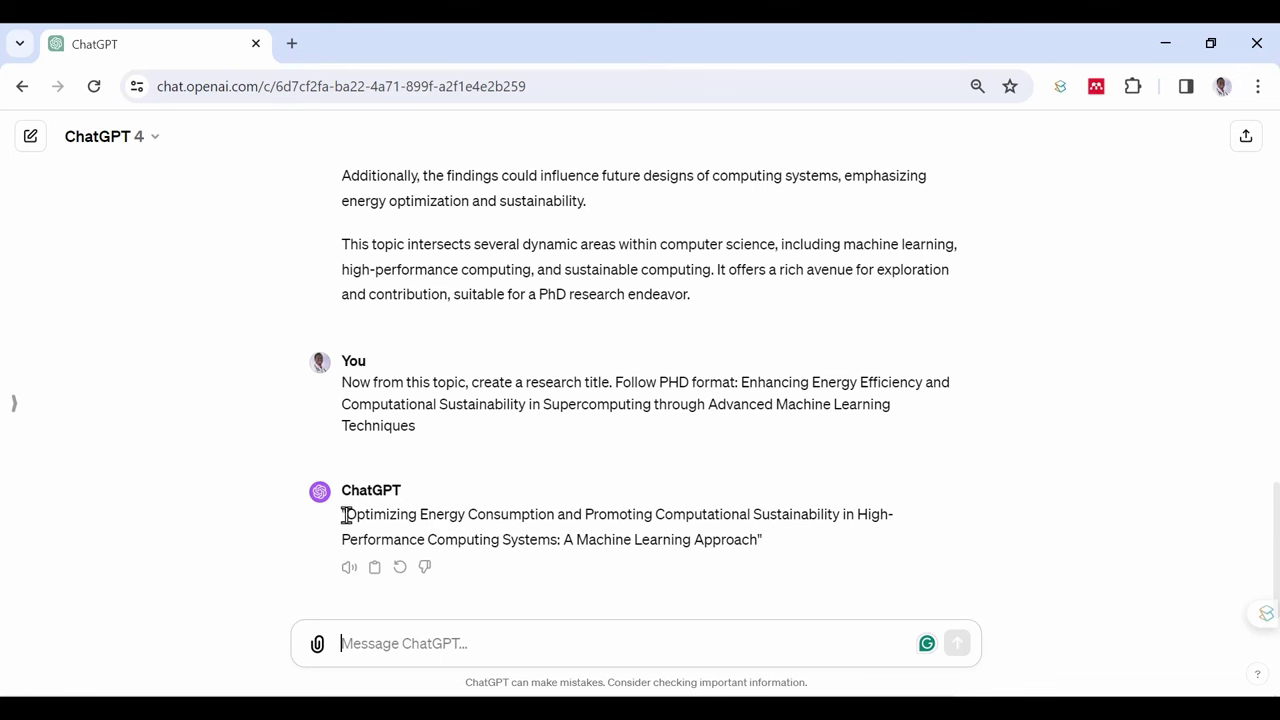
{"action": "left_click_drag", "start_coordinate": [346, 515], "coordinate": [760, 539]}
{"action": "key", "text": "ctrl+c"}
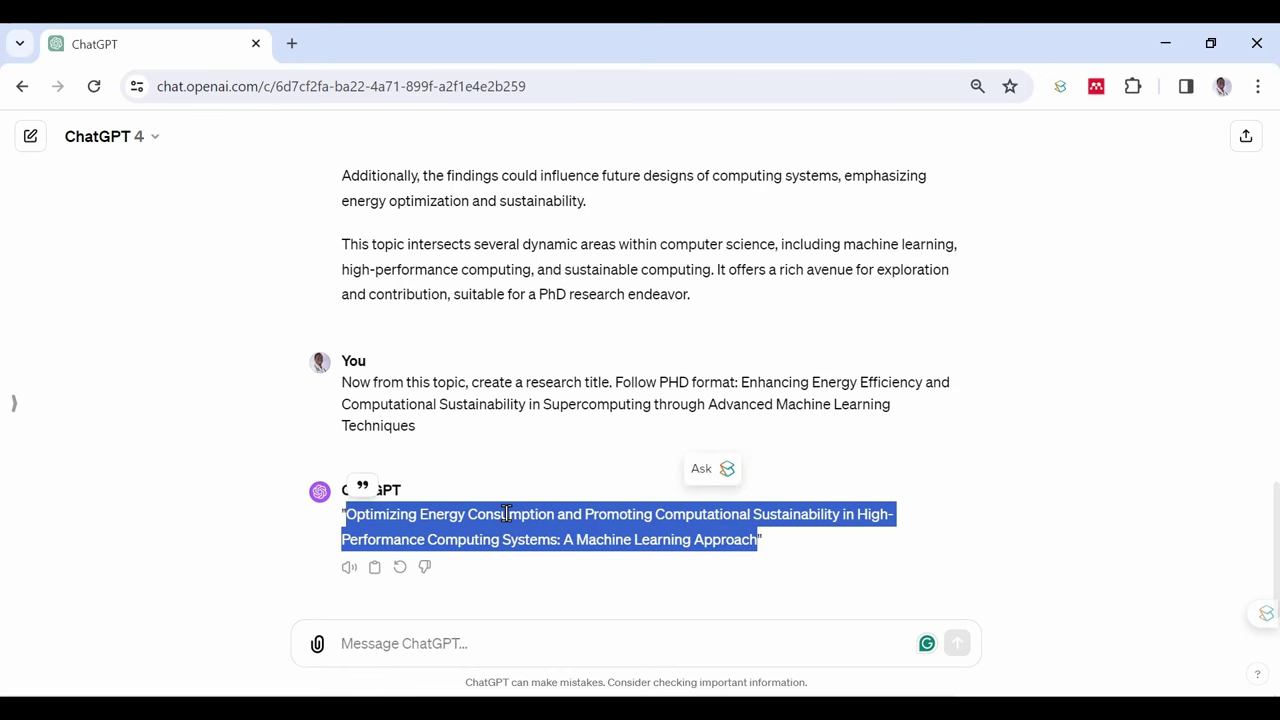
{"action": "right_click", "coordinate": [506, 513]}
{"action": "left_click", "coordinate": [614, 188]}
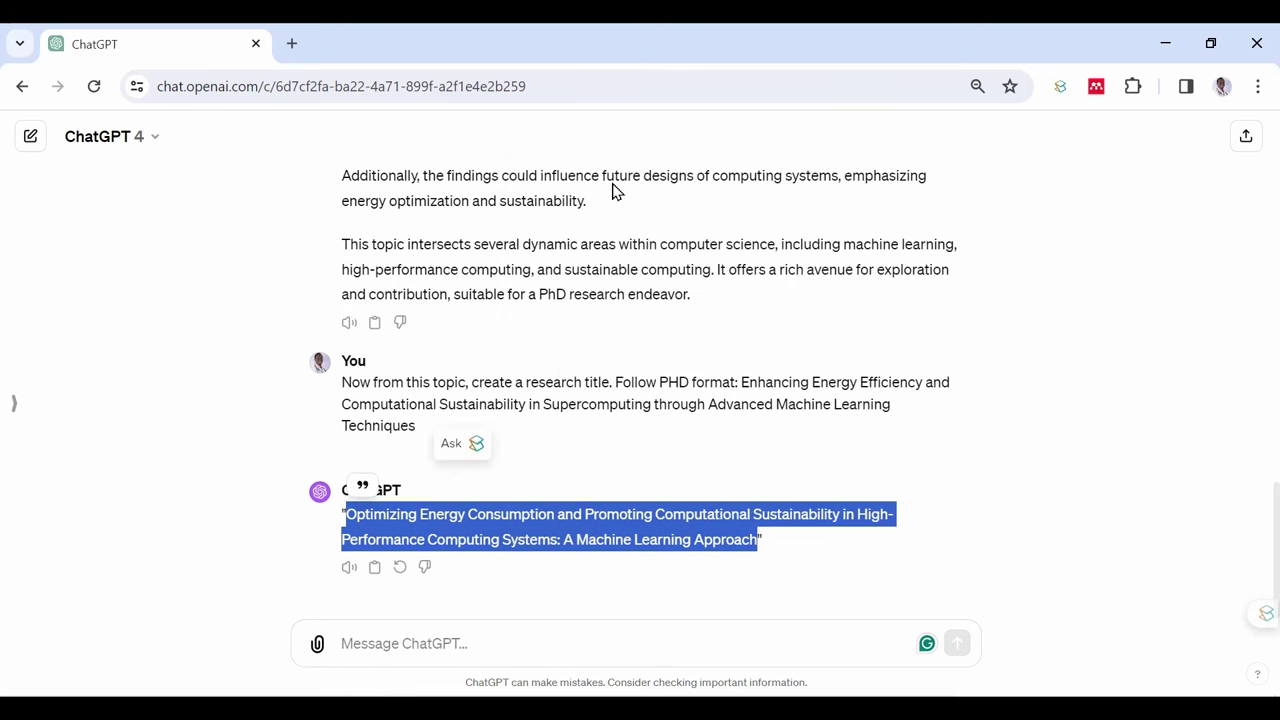
{"action": "left_click", "coordinate": [221, 456]}
Ask the SciSpace GPT to 'Locate studies on this topic:' with the pasted ML energy-consumption title.
{"action": "scroll", "coordinate": [516, 366], "scroll_direction": "up", "scroll_amount": 10}
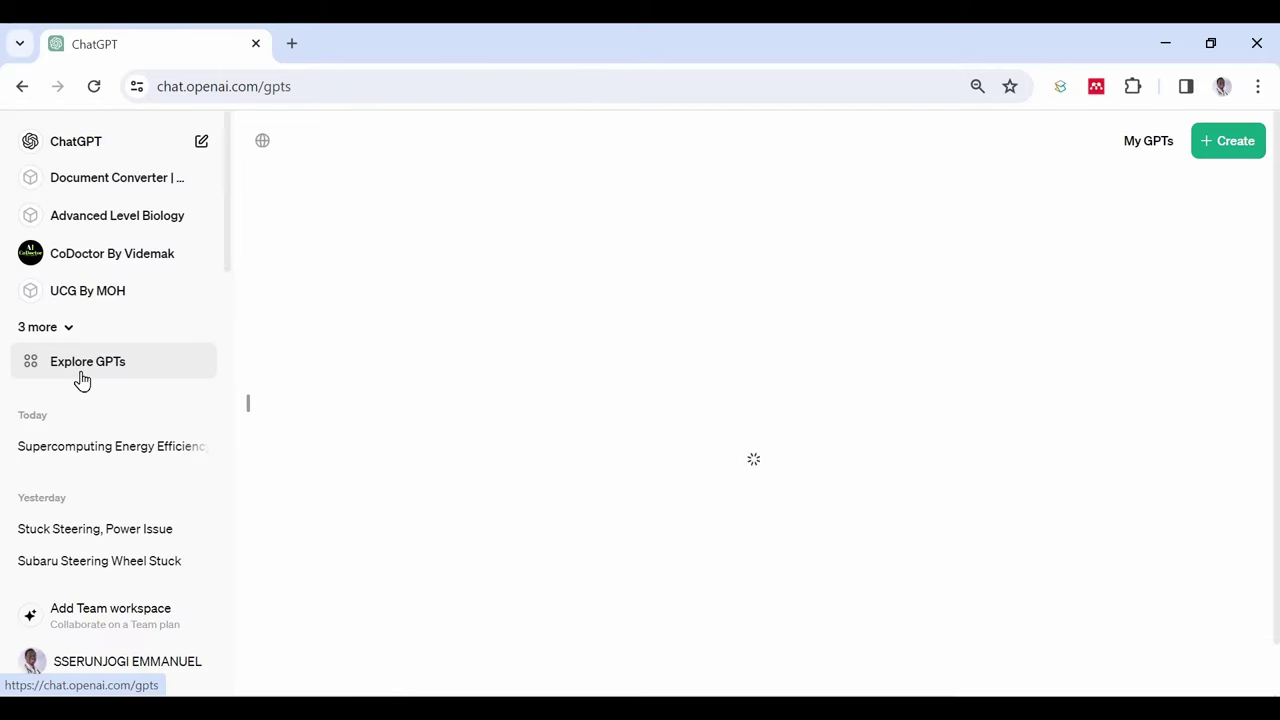
{"action": "left_click", "coordinate": [246, 410]}
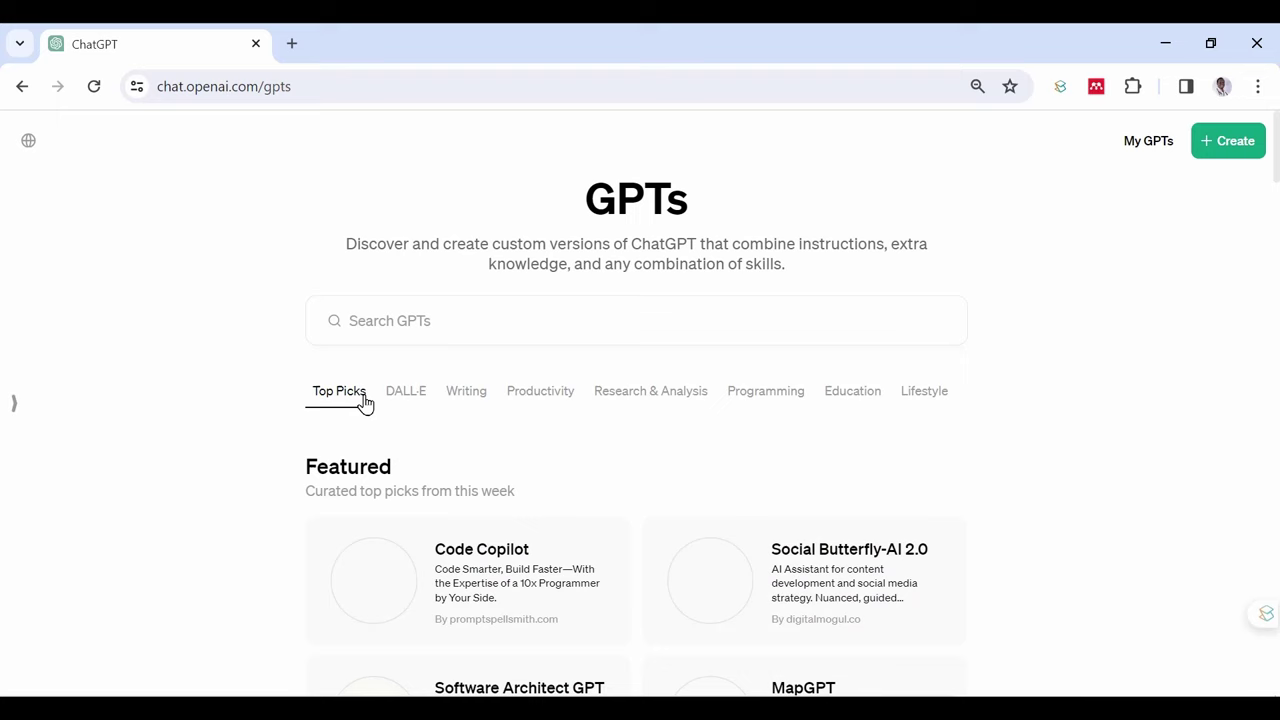
{"action": "scroll", "coordinate": [591, 580], "scroll_direction": "down", "scroll_amount": 10}
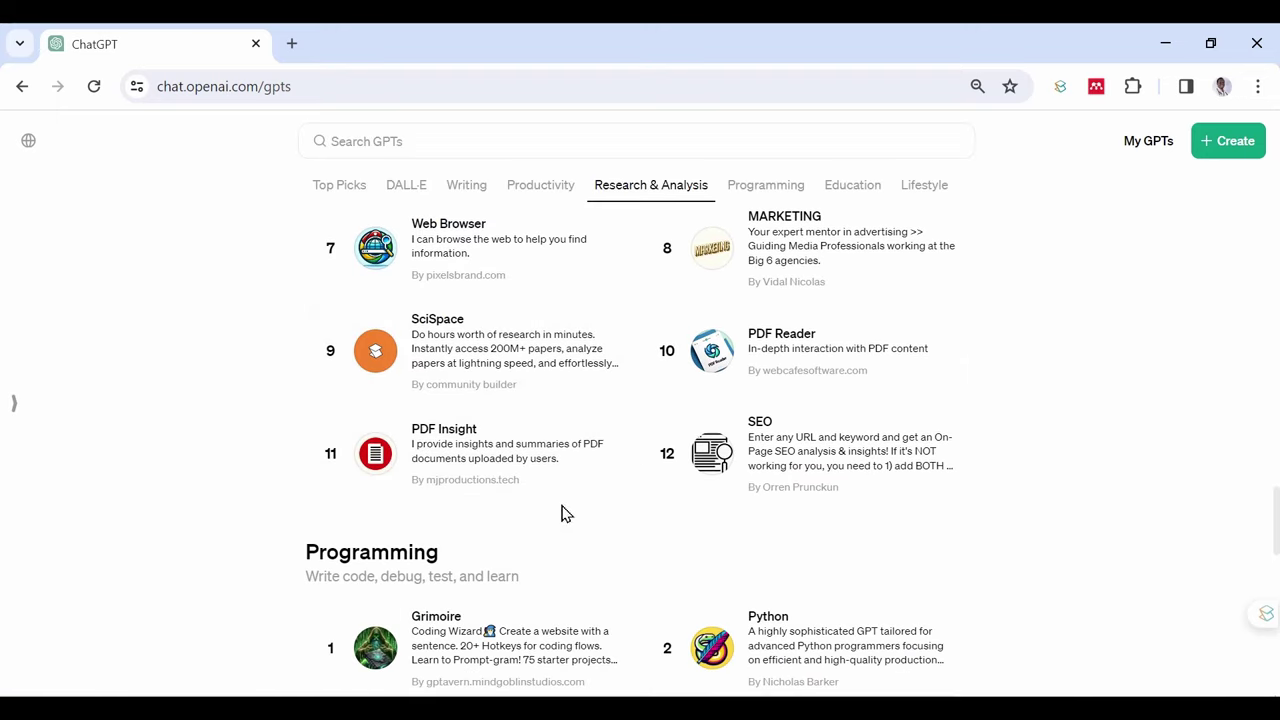
{"action": "left_click", "coordinate": [411, 366]}
{"action": "type", "text": "Locate studies on this topic:"}
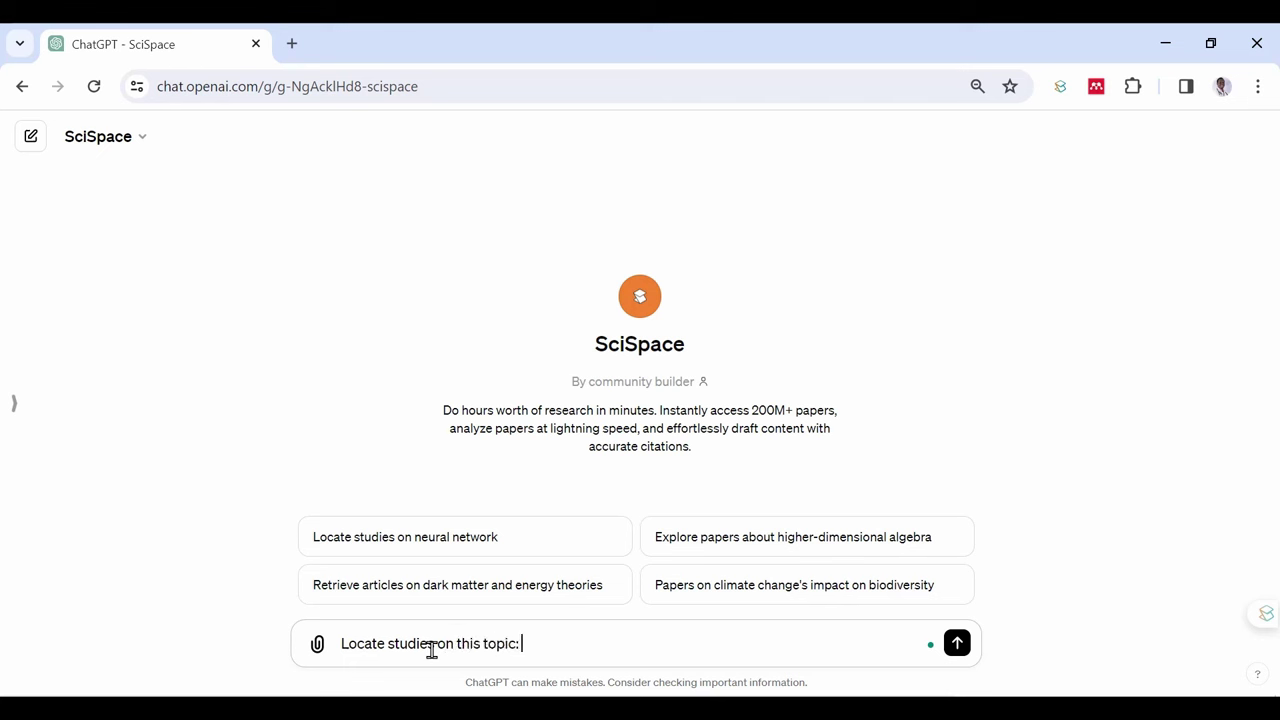
{"action": "key", "text": "ctrl+v"}
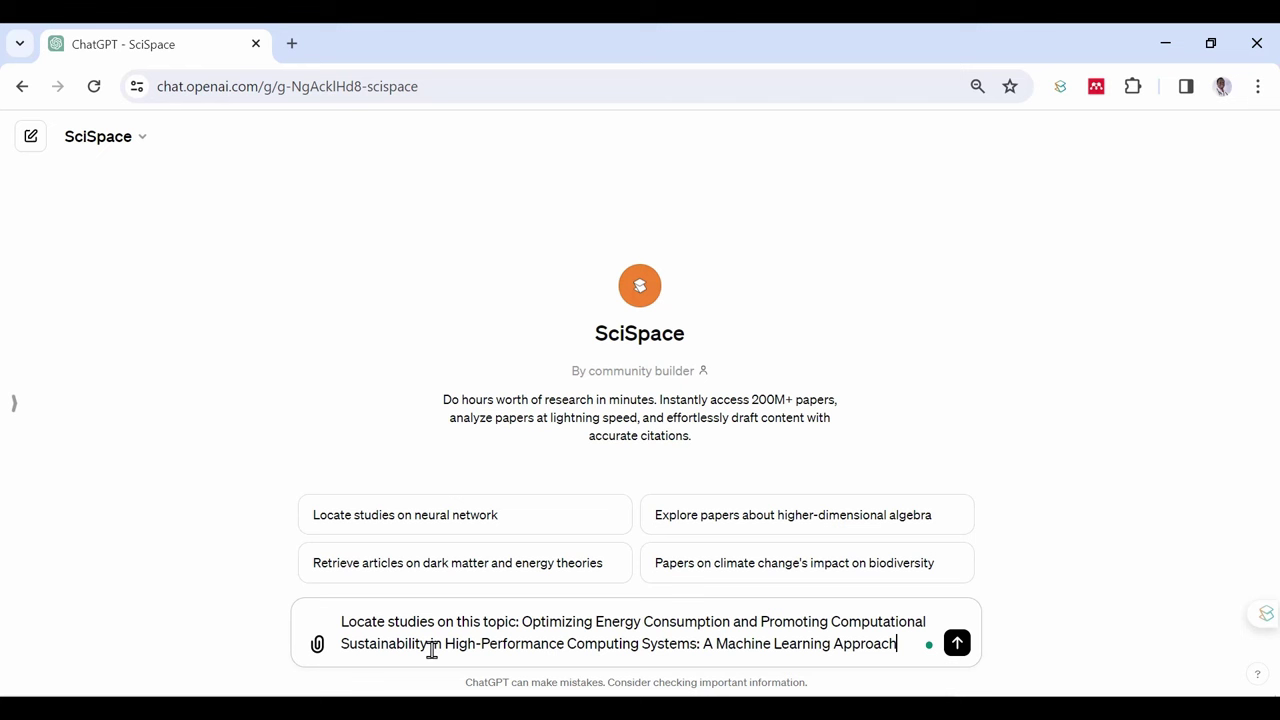
{"action": "key", "text": "Return"}
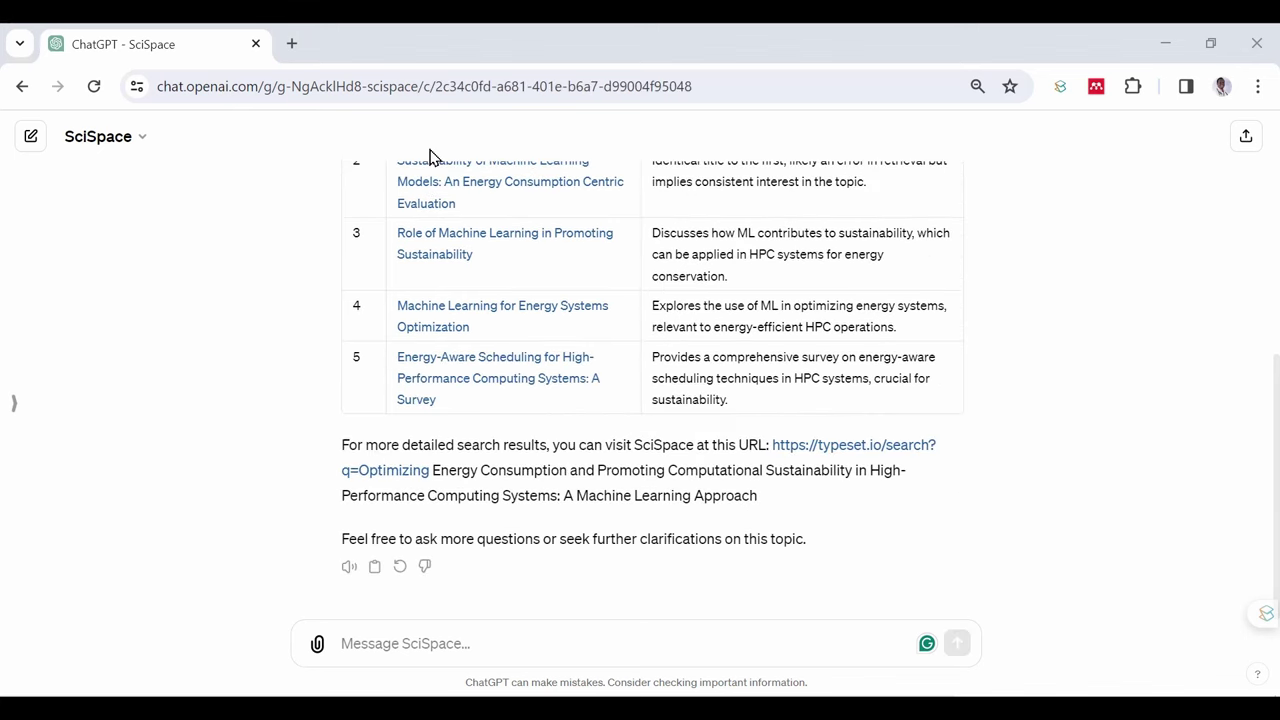
Scroll through the SciSpace results to the ML model sustainability paper.
{"action": "scroll", "coordinate": [1073, 349], "scroll_direction": "up", "scroll_amount": 2}
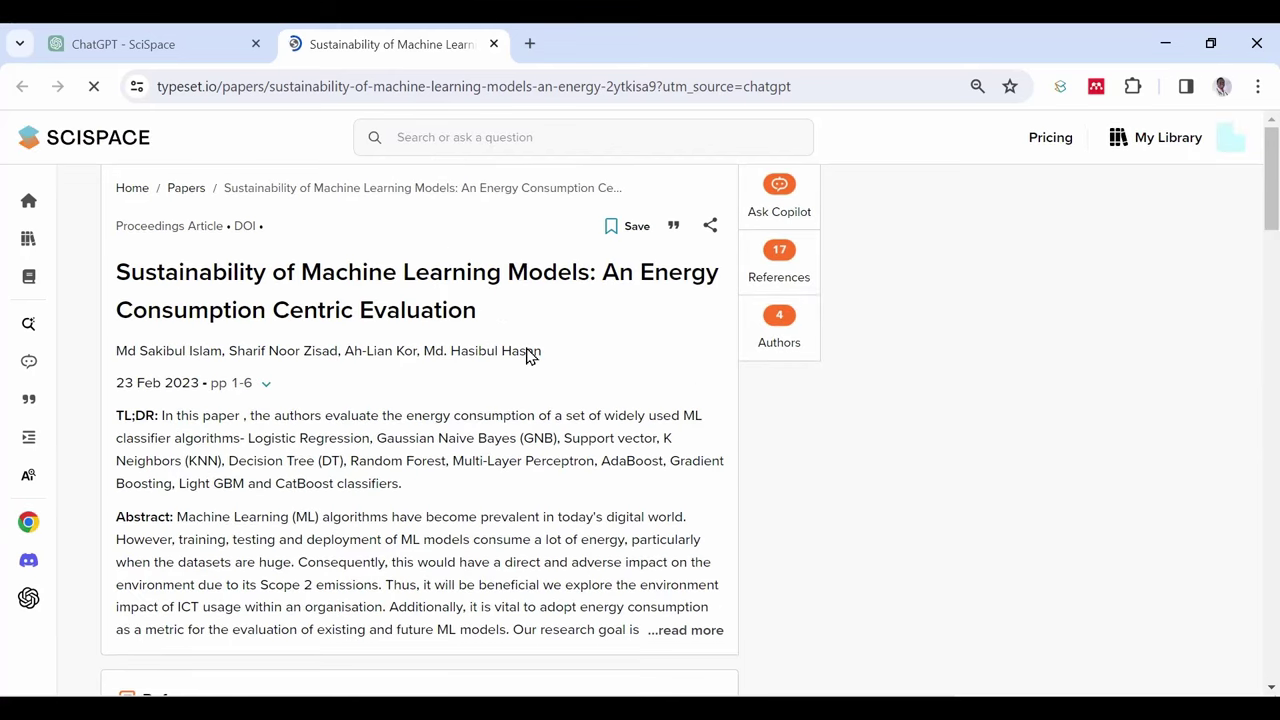
{"action": "scroll", "coordinate": [528, 354], "scroll_direction": "down", "scroll_amount": 4}
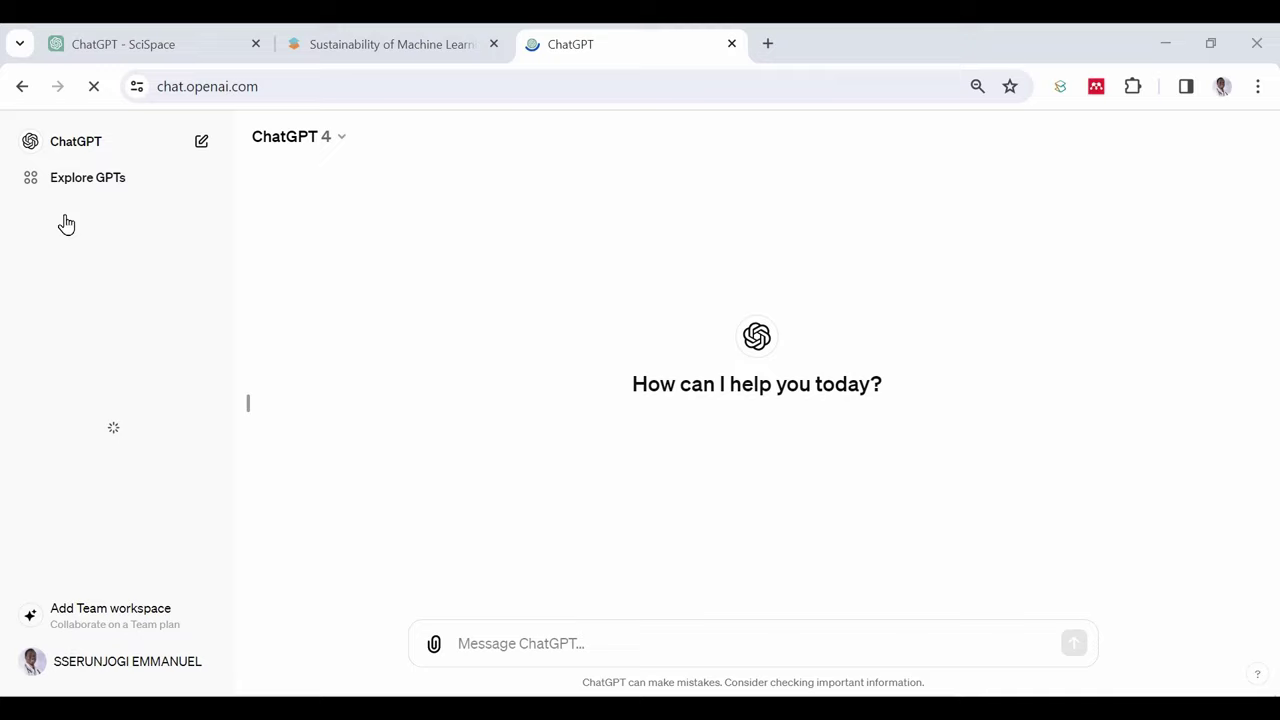
Send the pasted 'Locate studies' prompt to the Consensus GPT, then open a new tab.
{"action": "left_click", "coordinate": [80, 177]}
{"action": "left_click", "coordinate": [605, 326]}
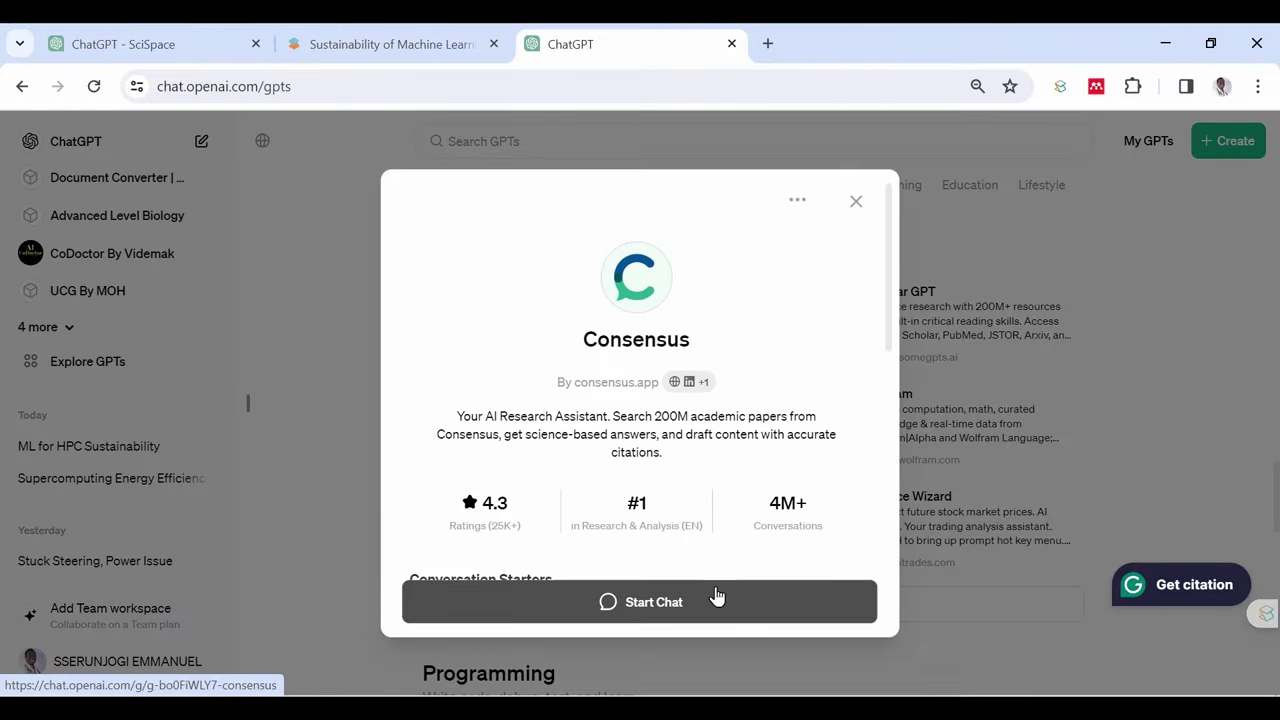
{"action": "left_click", "coordinate": [716, 598]}
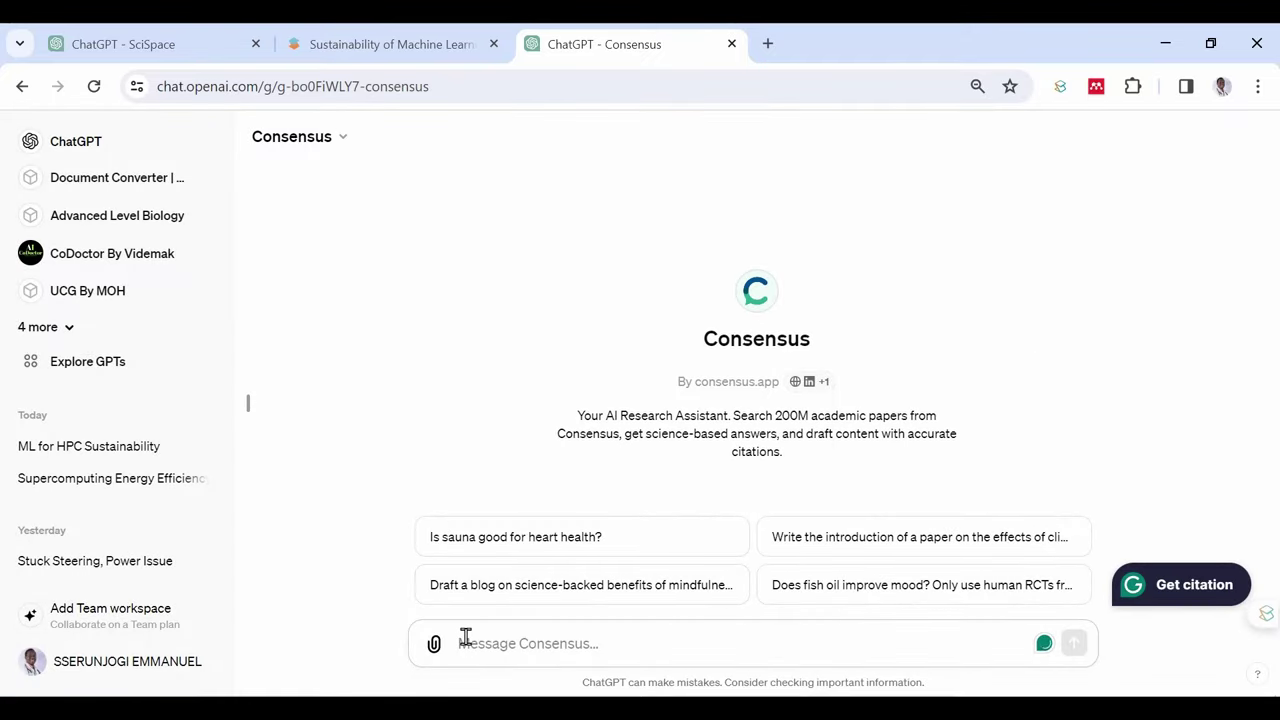
{"action": "right_click", "coordinate": [465, 638]}
{"action": "left_click", "coordinate": [560, 646]}
{"action": "type", "text": "Locate studies on this topic: Optimizing Energy Consumption and Promoting Computational Sustainability in High-Performance Computing Systems: A Machine Learning Approach"}
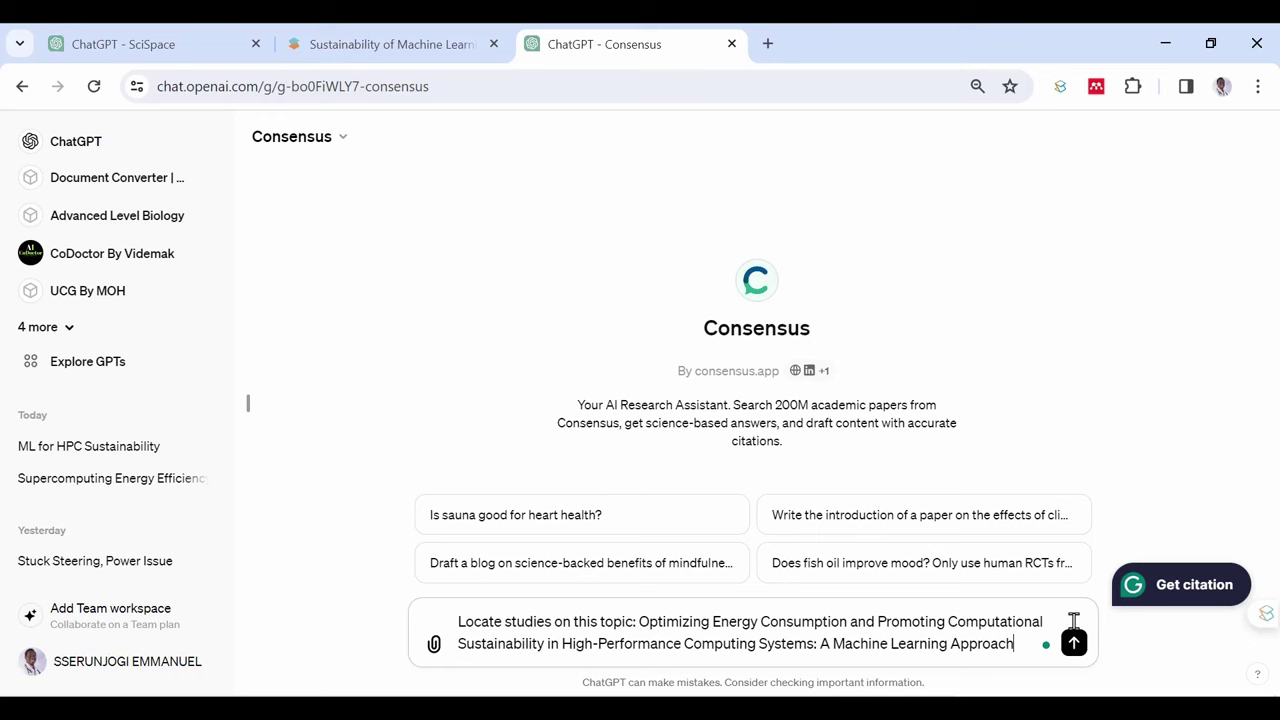
{"action": "left_click", "coordinate": [1073, 643]}
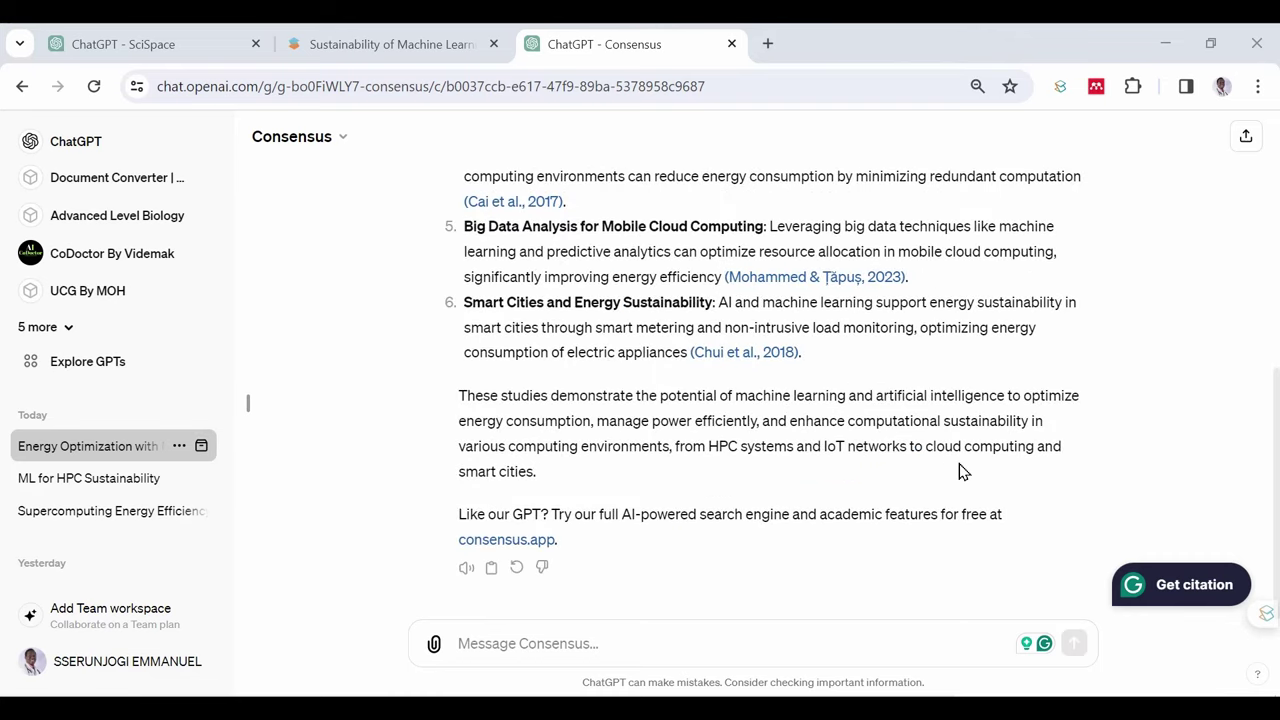
{"action": "left_click", "coordinate": [767, 43]}
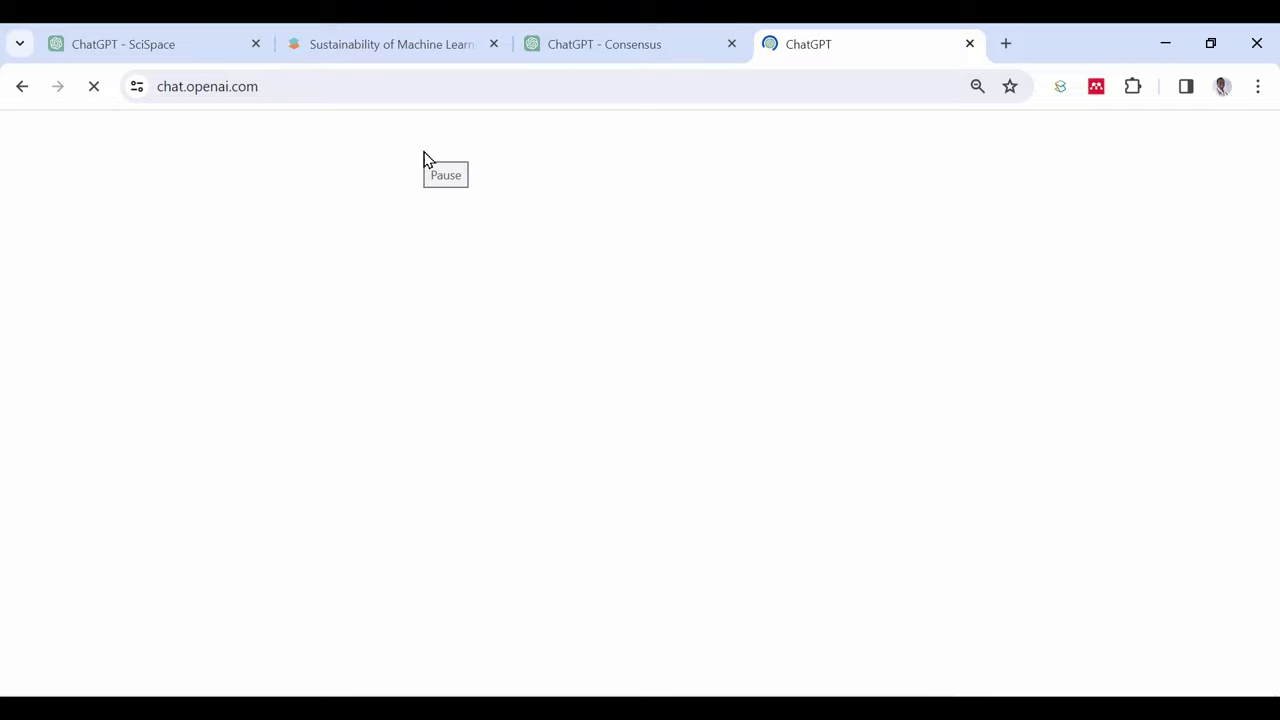
Paste the study-search prompt into a Scholar GPT chat, then open a new ChatGPT tab.
{"action": "left_click", "coordinate": [88, 361]}
{"action": "left_click", "coordinate": [945, 344]}
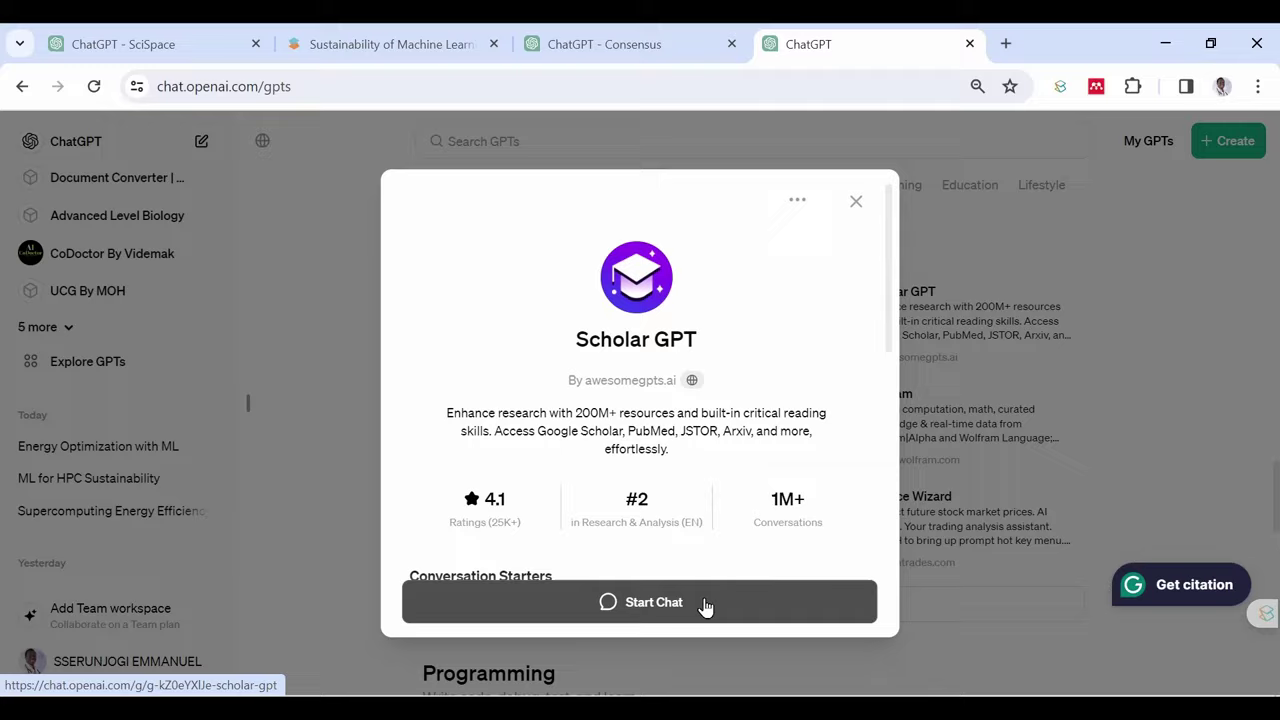
{"action": "left_click", "coordinate": [706, 606]}
{"action": "type", "text": "Locate studies on this topic: Optimizing Energy Consumption and Promoting Computational Sustainability in High-Performance Computing Systems: A Machine Learning Approach"}
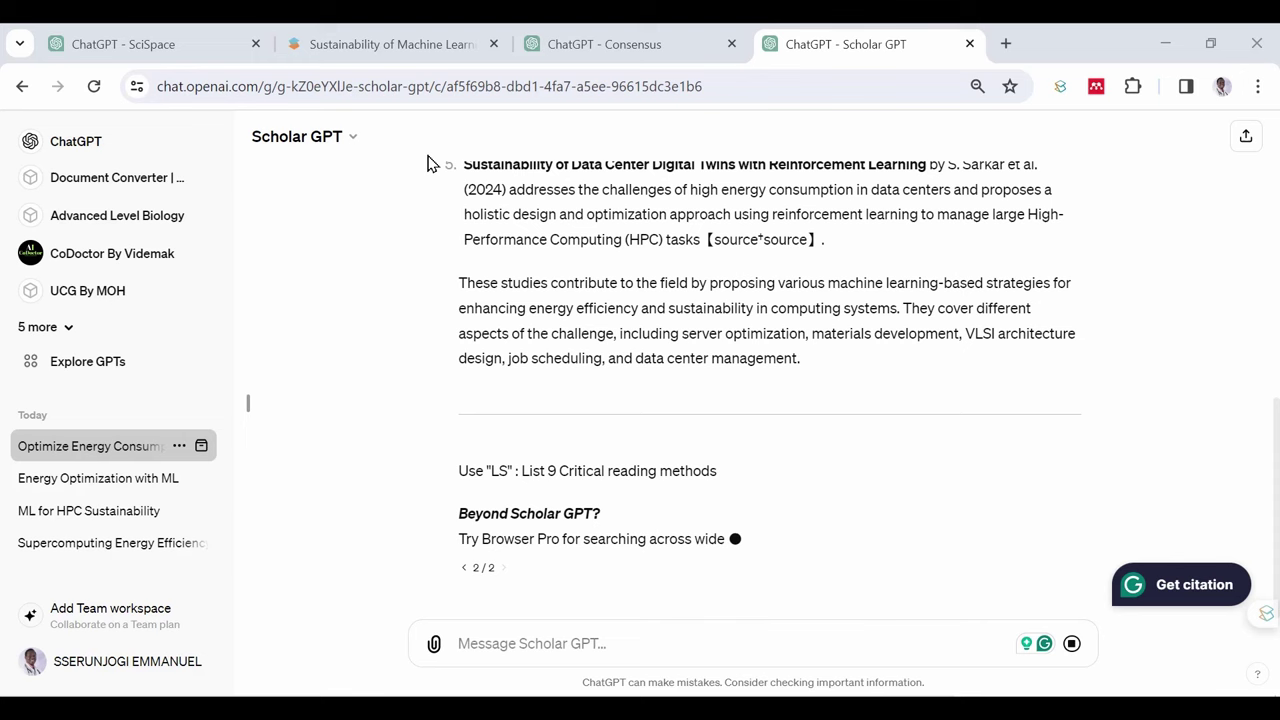
{"action": "key", "text": "ctrl+t"}
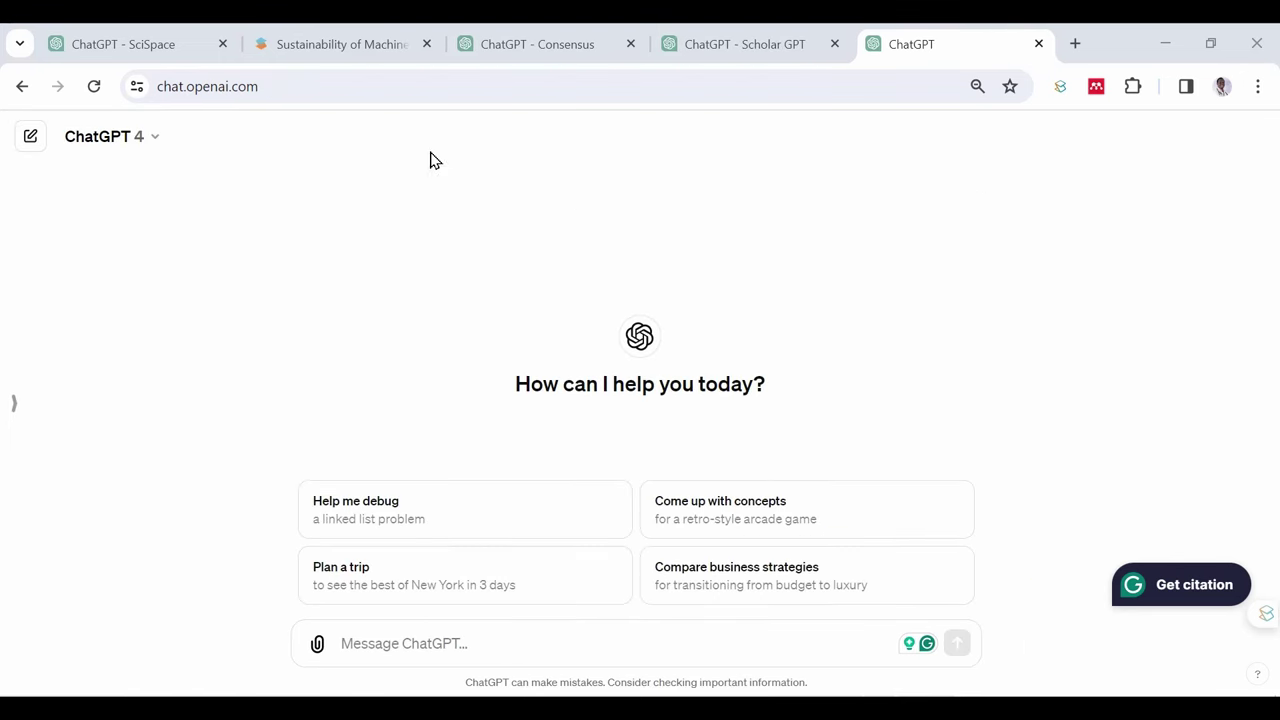
Reopen the closed tab and go to the Zotero Connector page in the Chrome Web Store.
{"action": "left_click", "coordinate": [1039, 44]}
{"action": "key", "text": "ctrl+shift+t"}
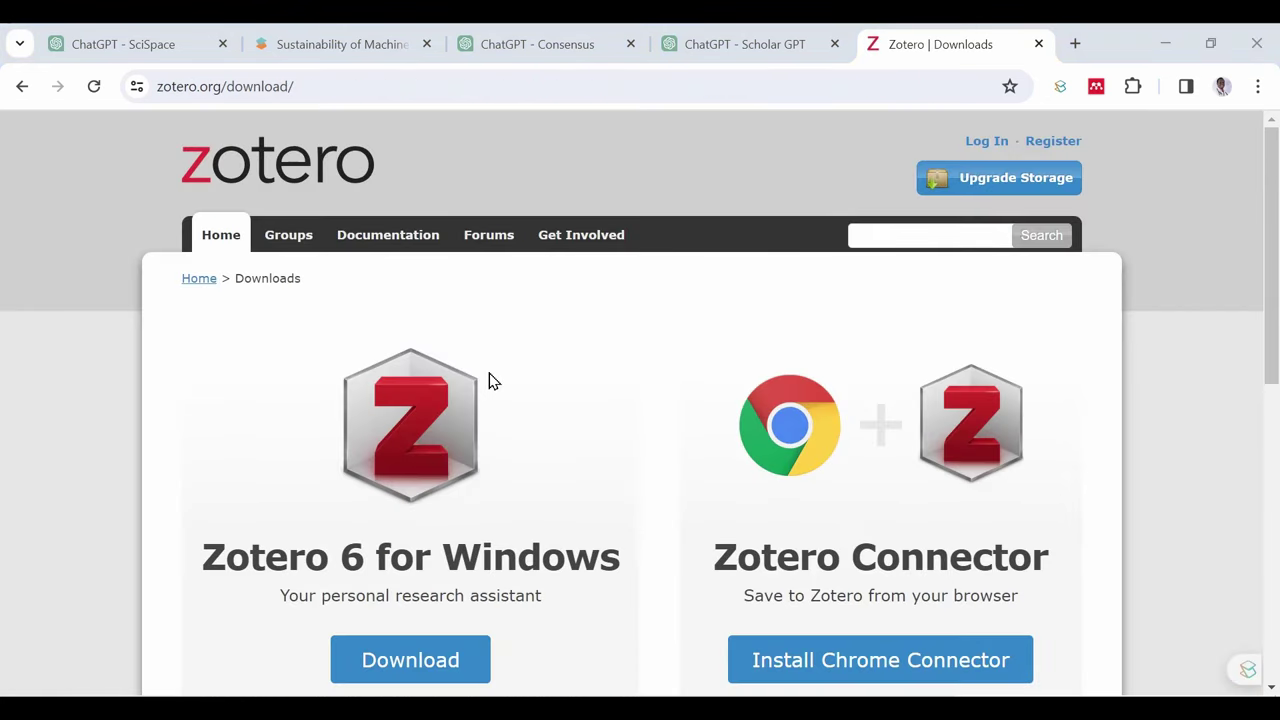
{"action": "scroll", "coordinate": [583, 497], "scroll_direction": "down", "scroll_amount": 1}
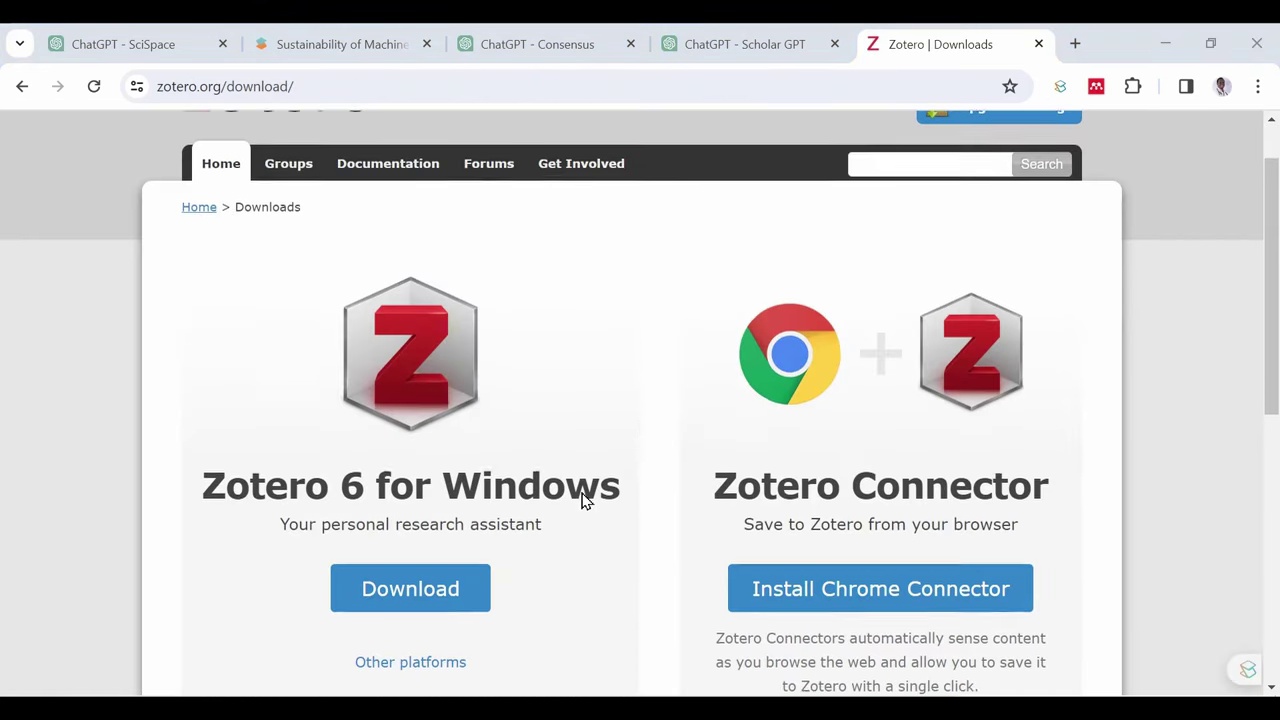
{"action": "left_click", "coordinate": [857, 587]}
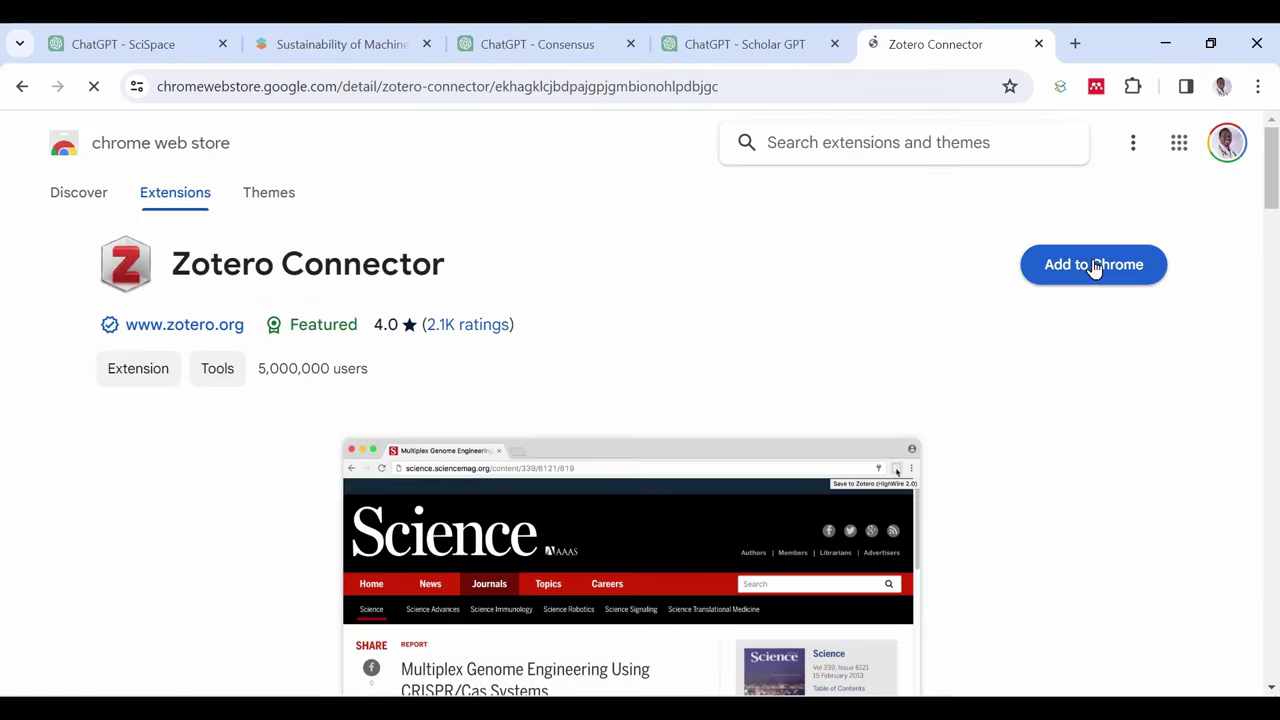
Add the Zotero Connector to Chrome, pin it, and return to the Zotero downloads page.
{"action": "left_click", "coordinate": [1095, 266]}
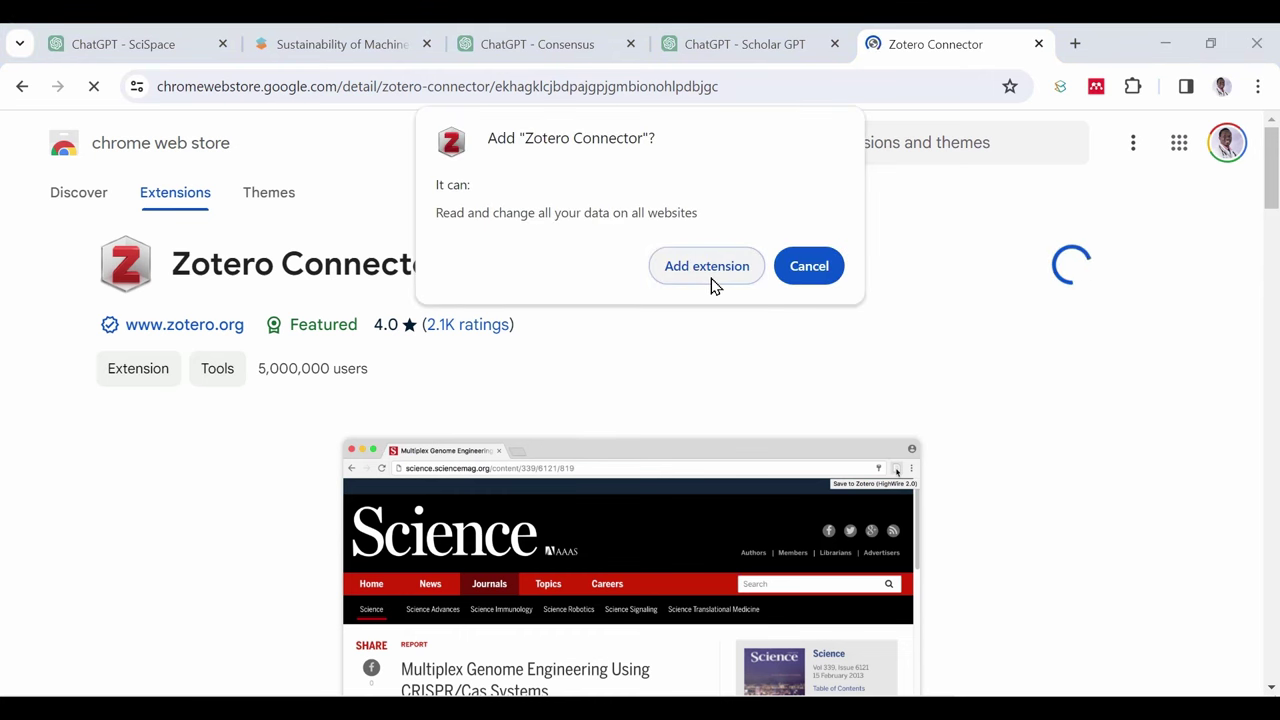
{"action": "left_click", "coordinate": [711, 278]}
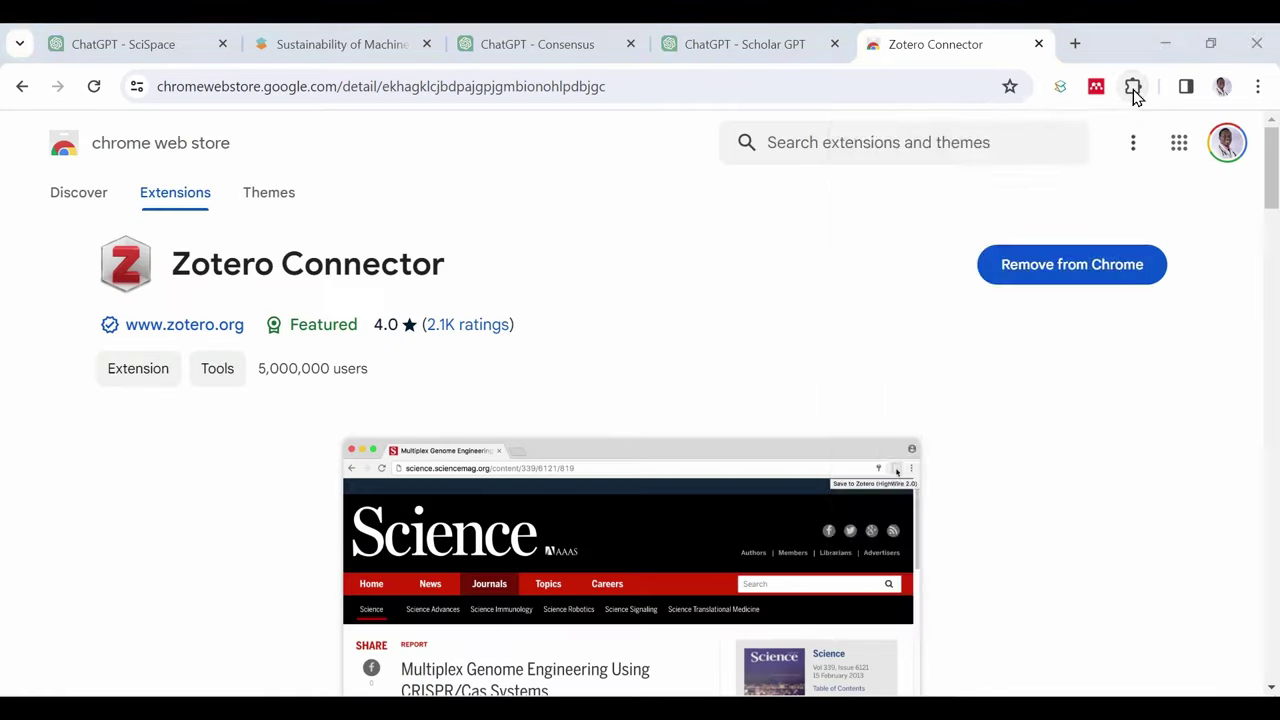
{"action": "left_click", "coordinate": [1133, 86]}
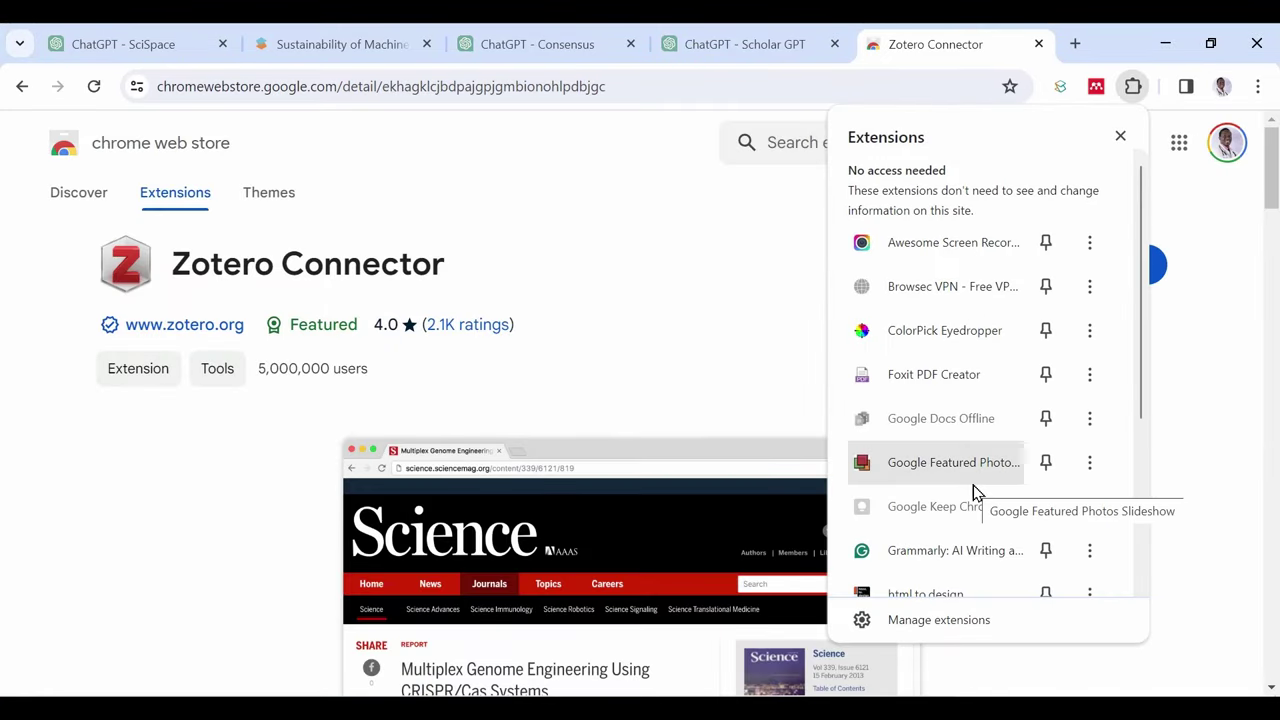
{"action": "scroll", "coordinate": [975, 490], "scroll_direction": "down", "scroll_amount": 3}
{"action": "left_click", "coordinate": [1045, 574]}
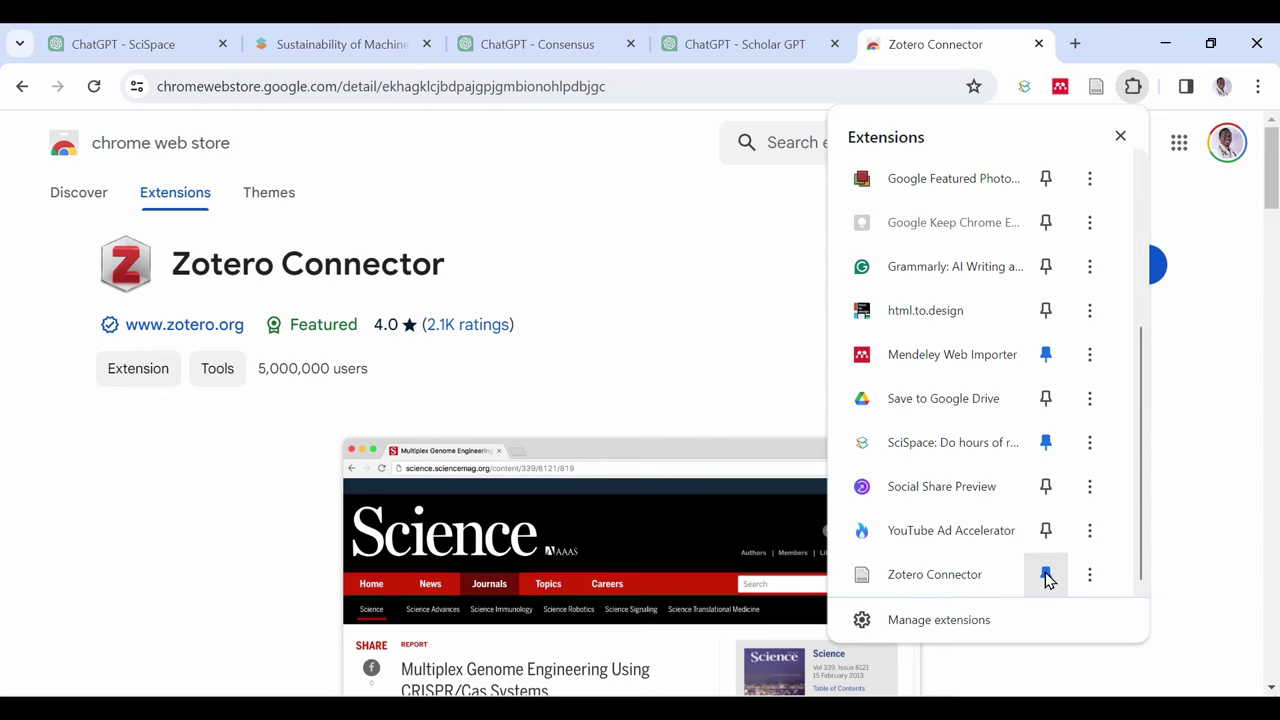
{"action": "left_click", "coordinate": [701, 337]}
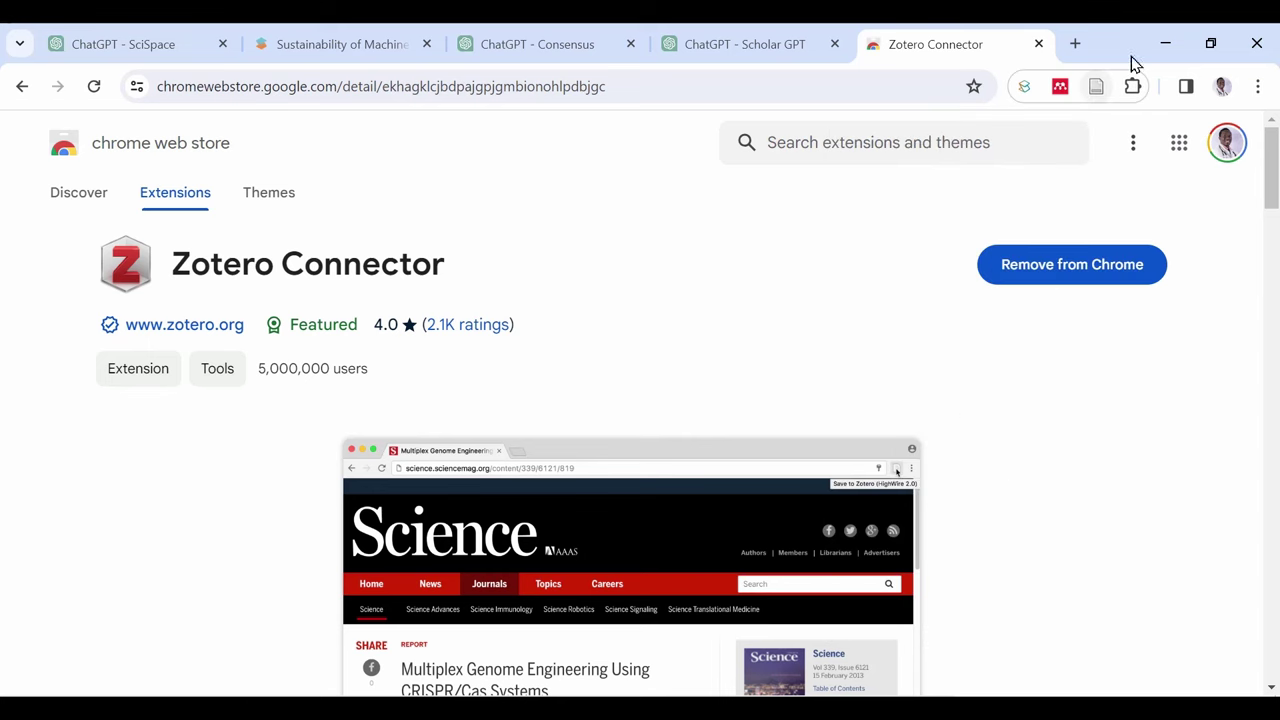
{"action": "key", "text": "alt+Left"}
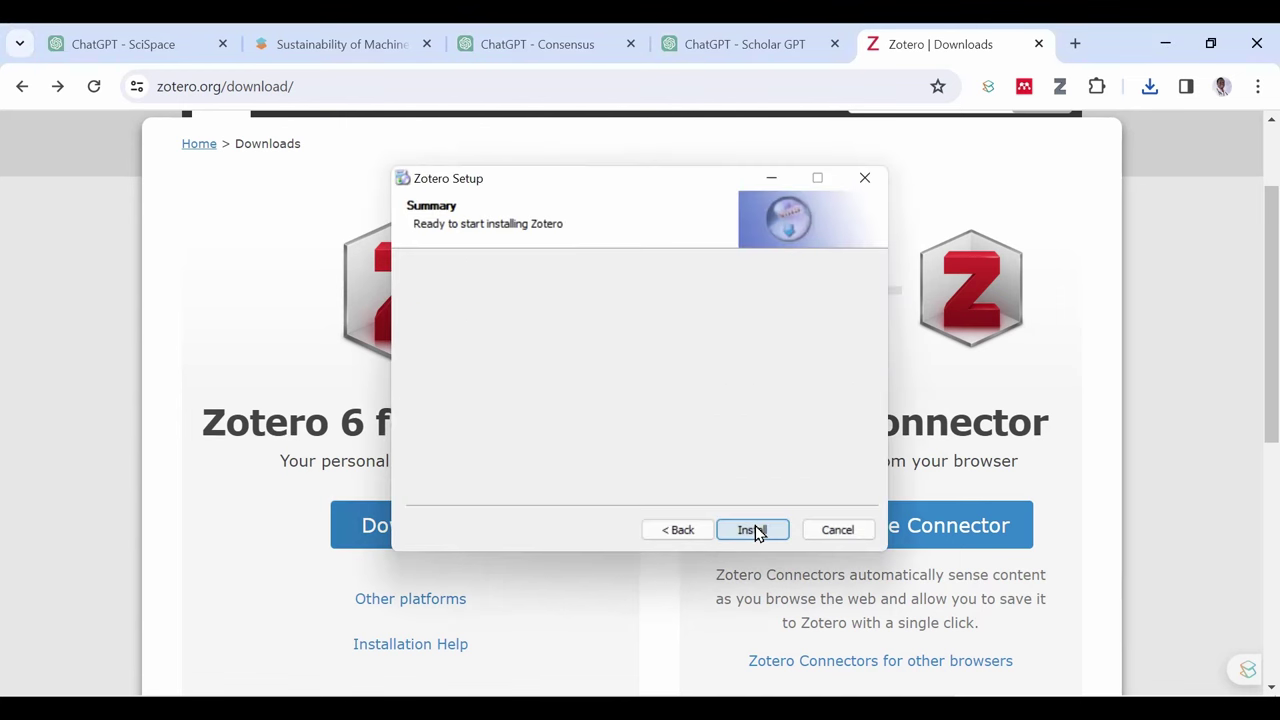
Install the Zotero desktop app and launch it to its start page.
{"action": "left_click", "coordinate": [754, 529]}
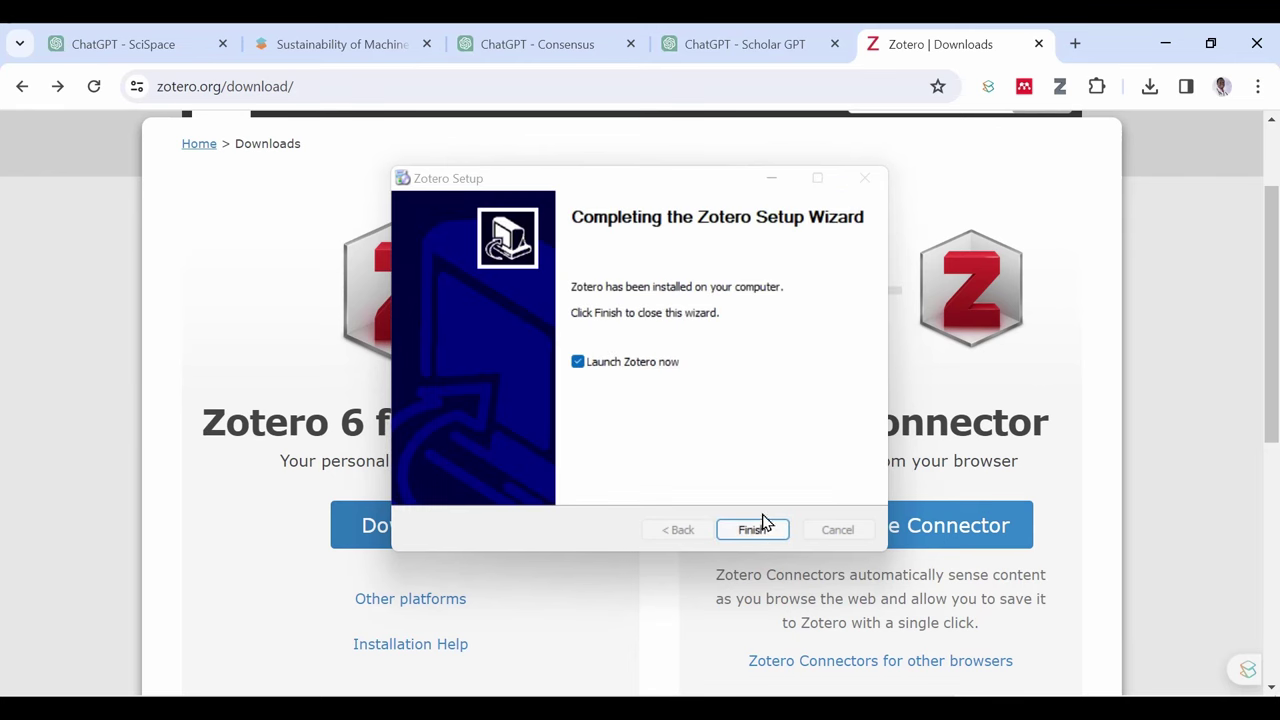
{"action": "left_click", "coordinate": [762, 521]}
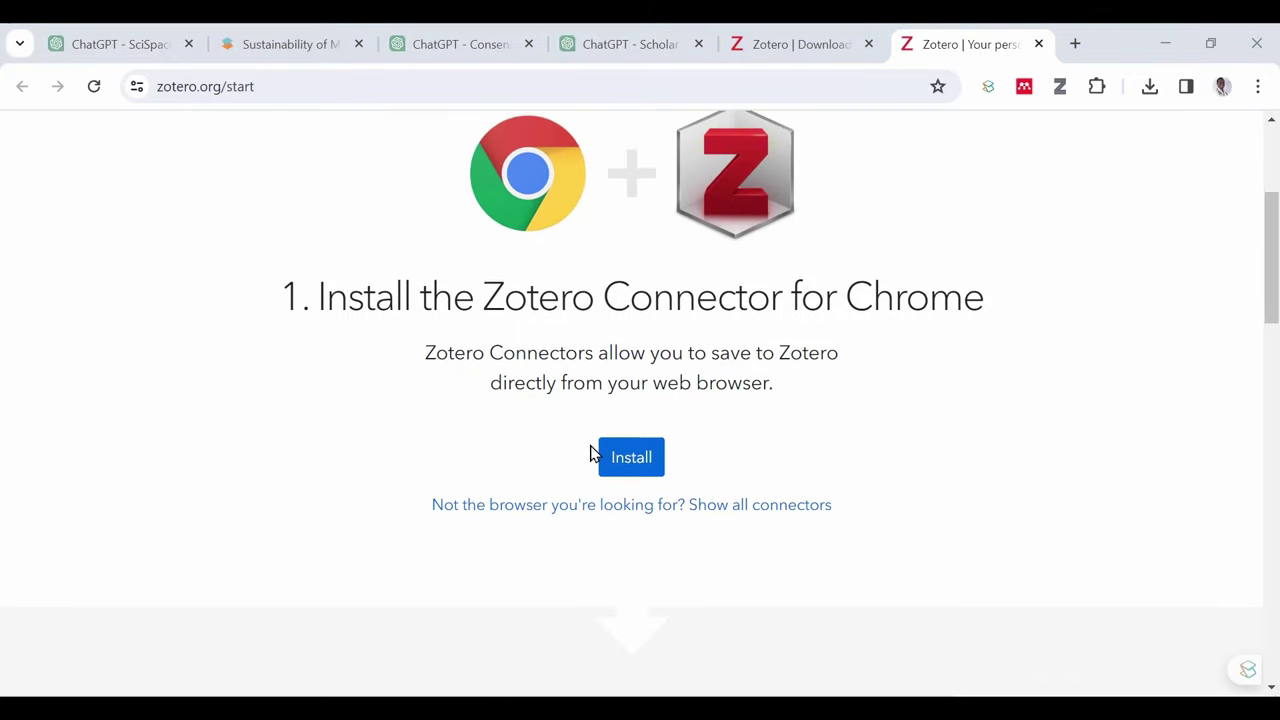
{"action": "scroll", "coordinate": [814, 474], "scroll_direction": "down", "scroll_amount": 5}
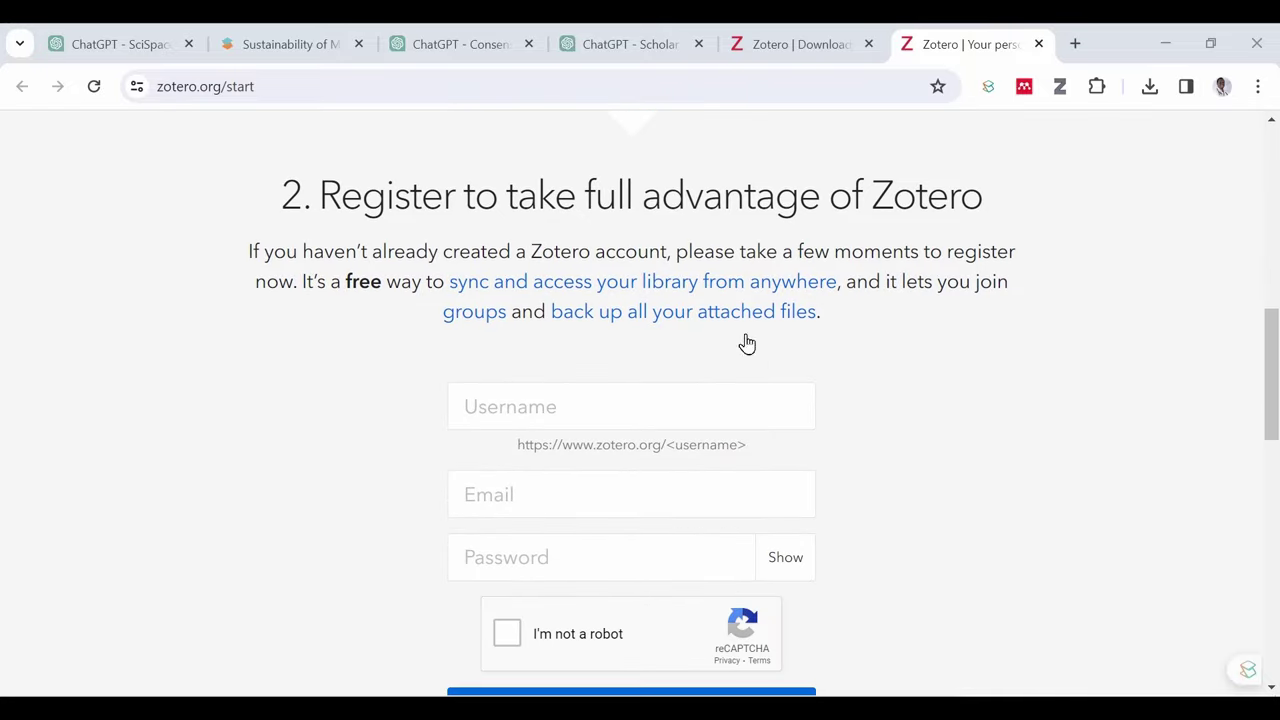
{"action": "scroll", "coordinate": [755, 383], "scroll_direction": "down", "scroll_amount": 2}
Open Zotero's sync settings and focus the Username field to connect an account.
{"action": "left_click", "coordinate": [754, 383]}
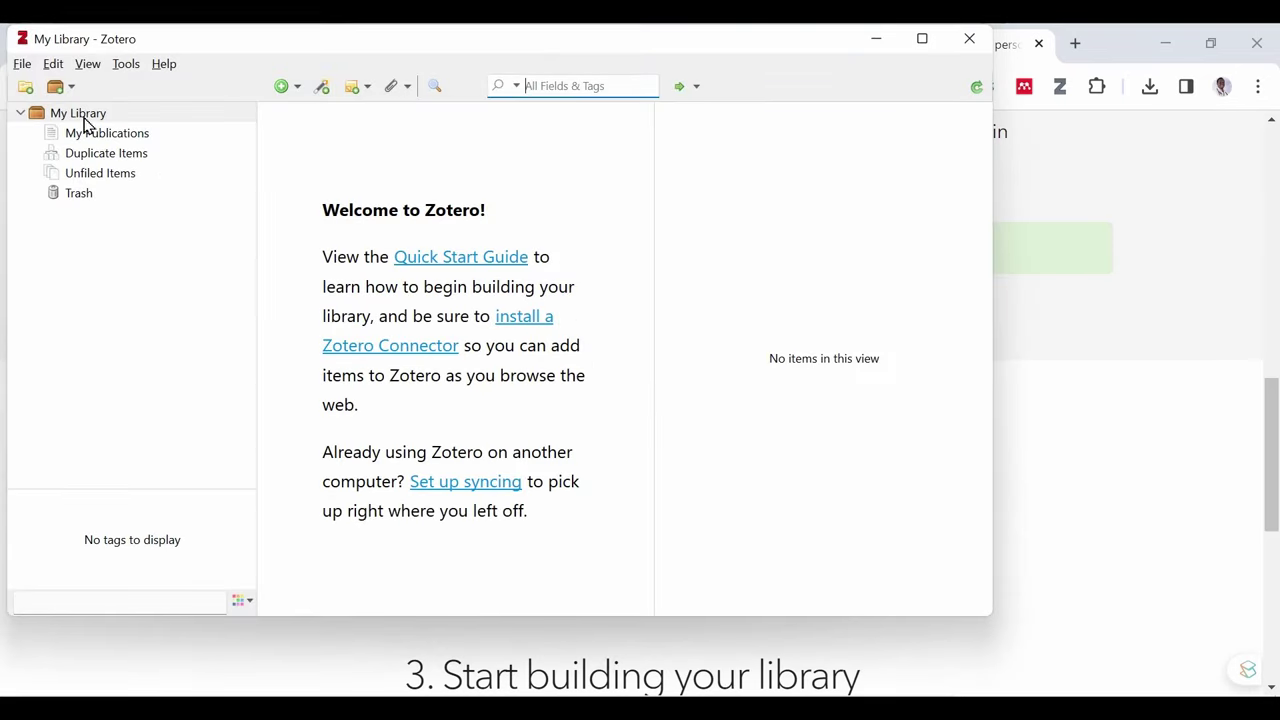
{"action": "left_click", "coordinate": [472, 486]}
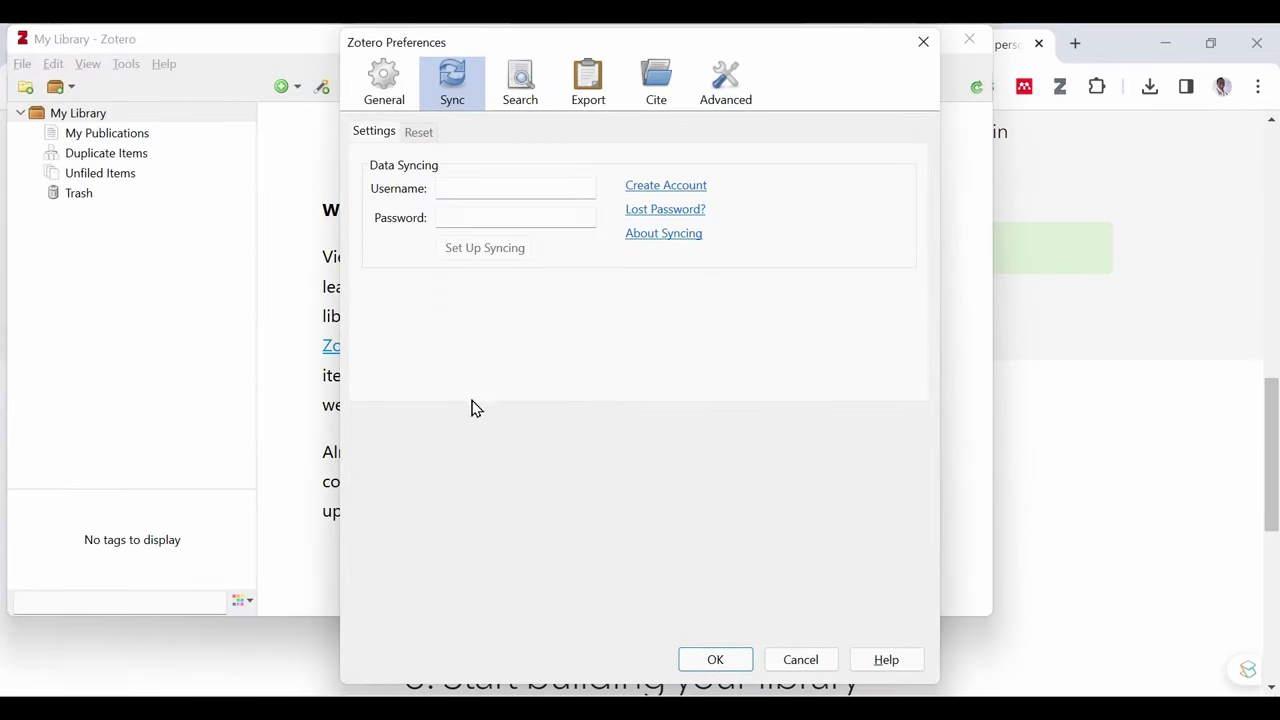
{"action": "left_click", "coordinate": [488, 189]}
{"action": "left_click", "coordinate": [515, 191]}
Save the SciSpace paper page to Zotero and move the duplicate entry to the trash.
{"action": "type", "text": "ad"}
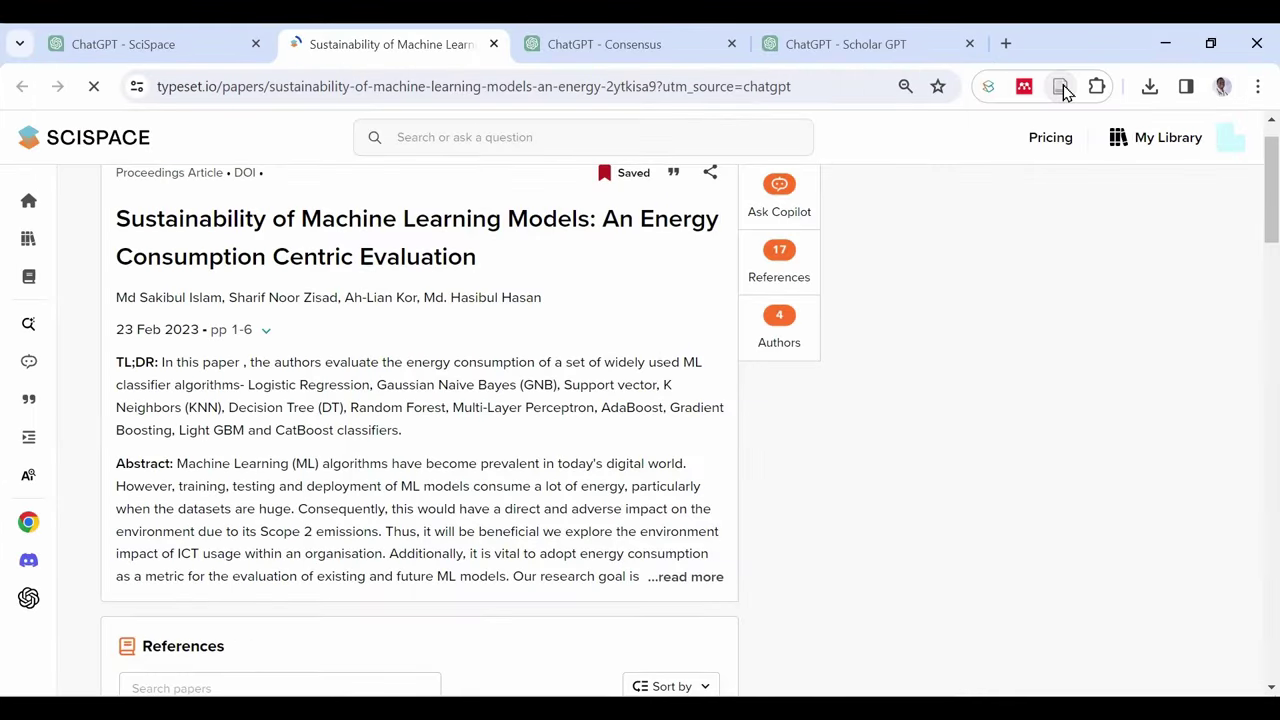
{"action": "left_click", "coordinate": [1063, 86]}
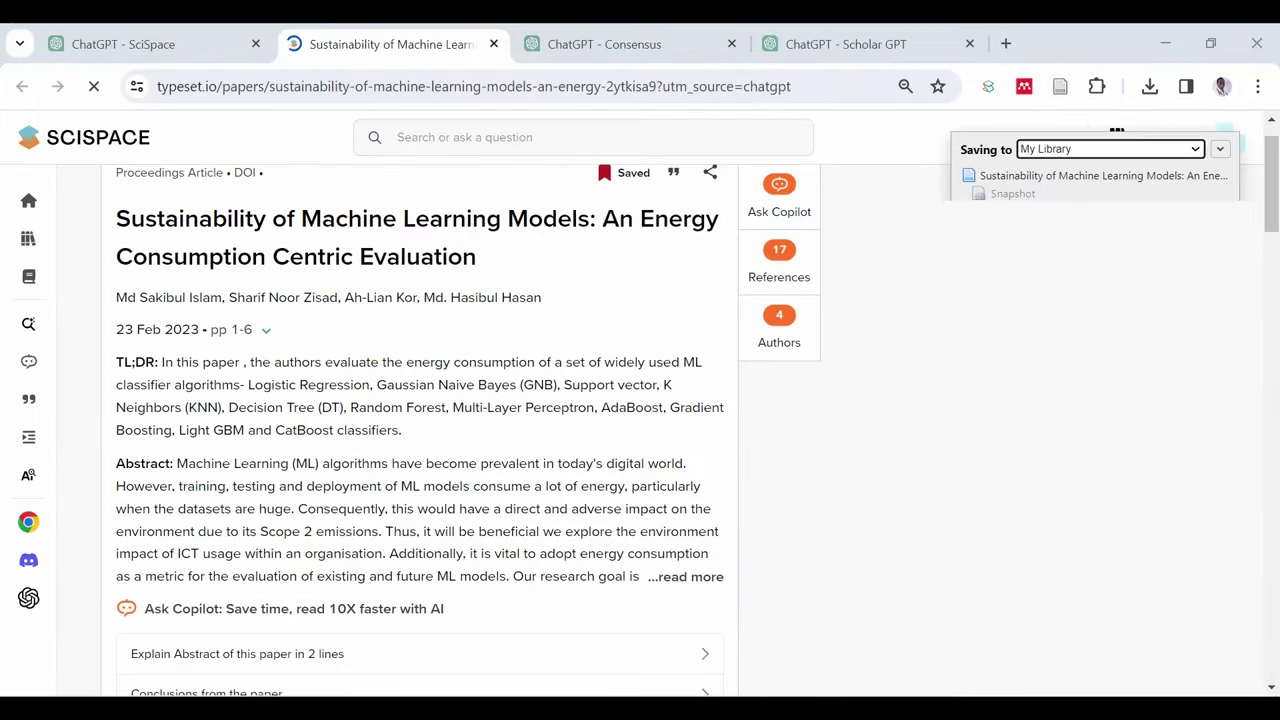
{"action": "key", "text": "alt+Tab"}
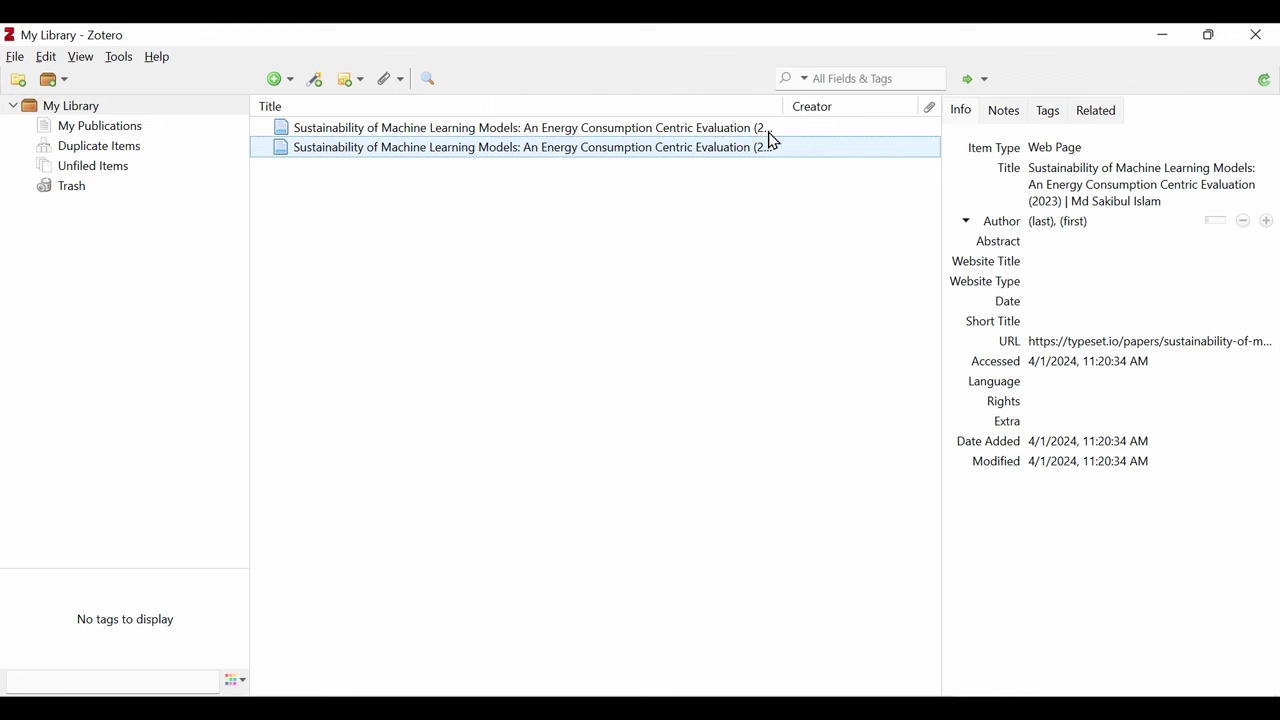
{"action": "right_click", "coordinate": [797, 154]}
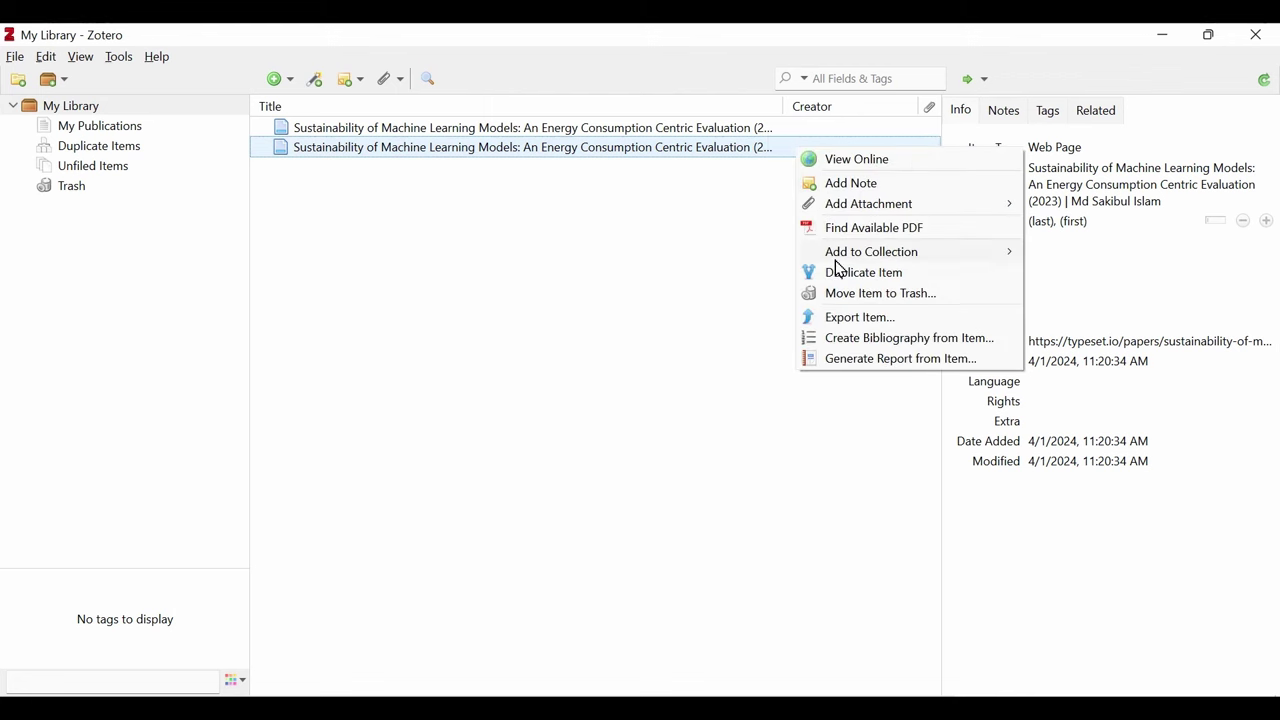
{"action": "left_click", "coordinate": [899, 296]}
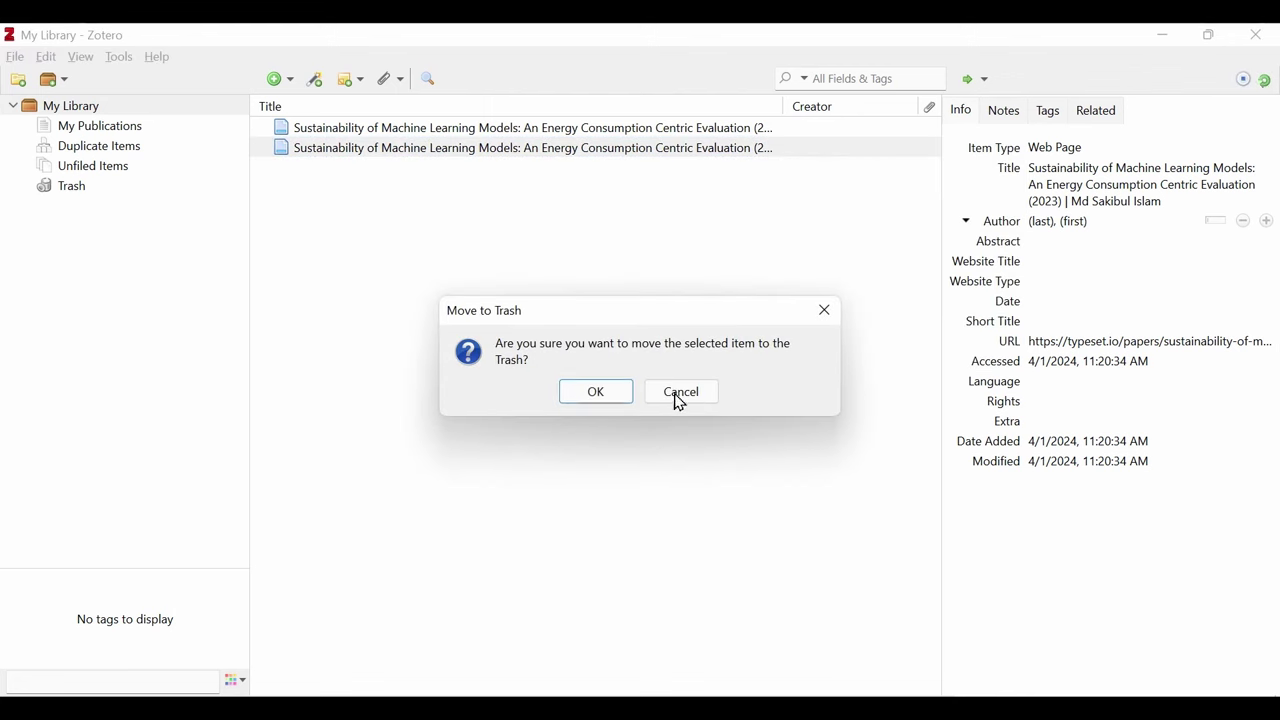
{"action": "left_click", "coordinate": [594, 403]}
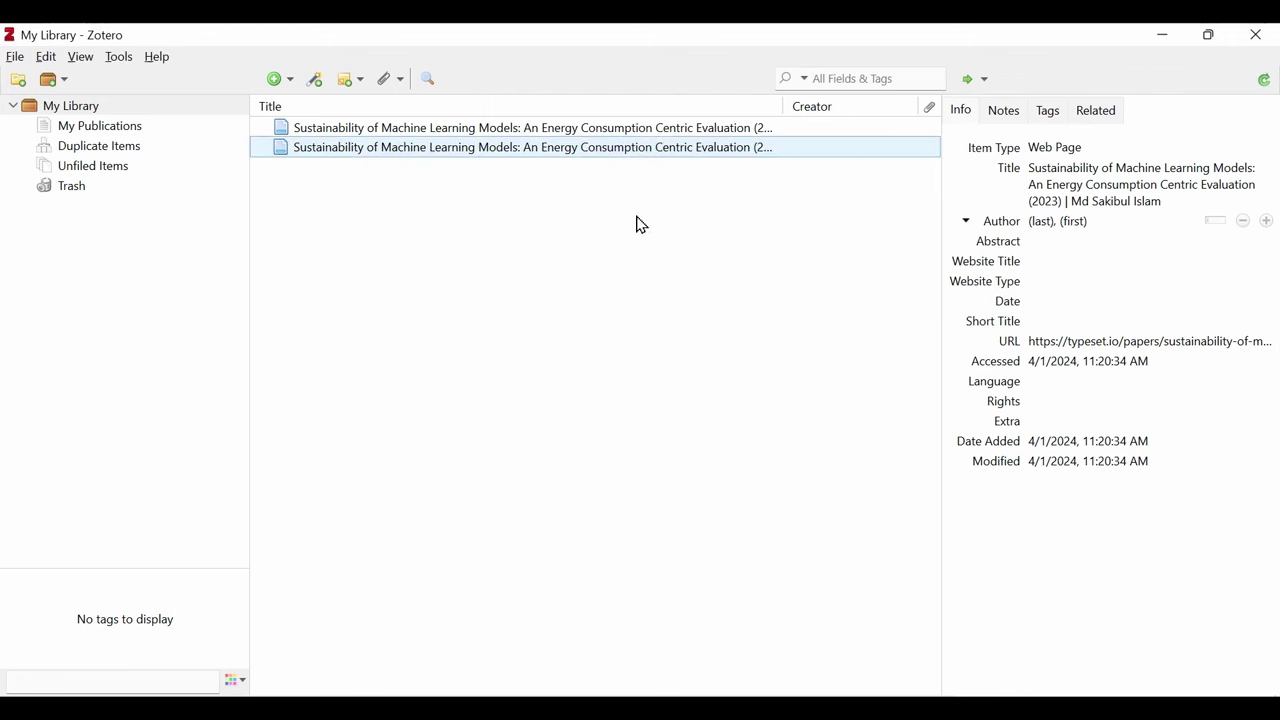
Save the IEEE Xplore Sustainability of Machine Learning Models conference paper to Zotero.
{"action": "right_click", "coordinate": [613, 130]}
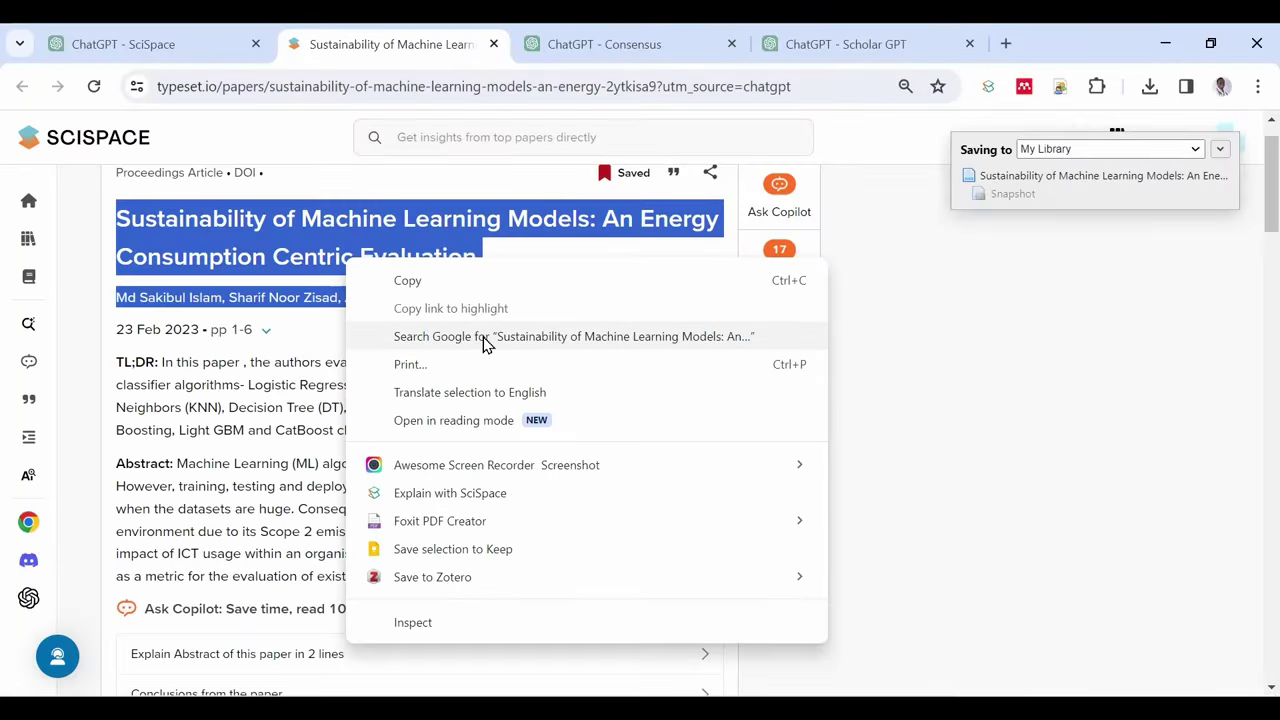
{"action": "key", "text": "Escape"}
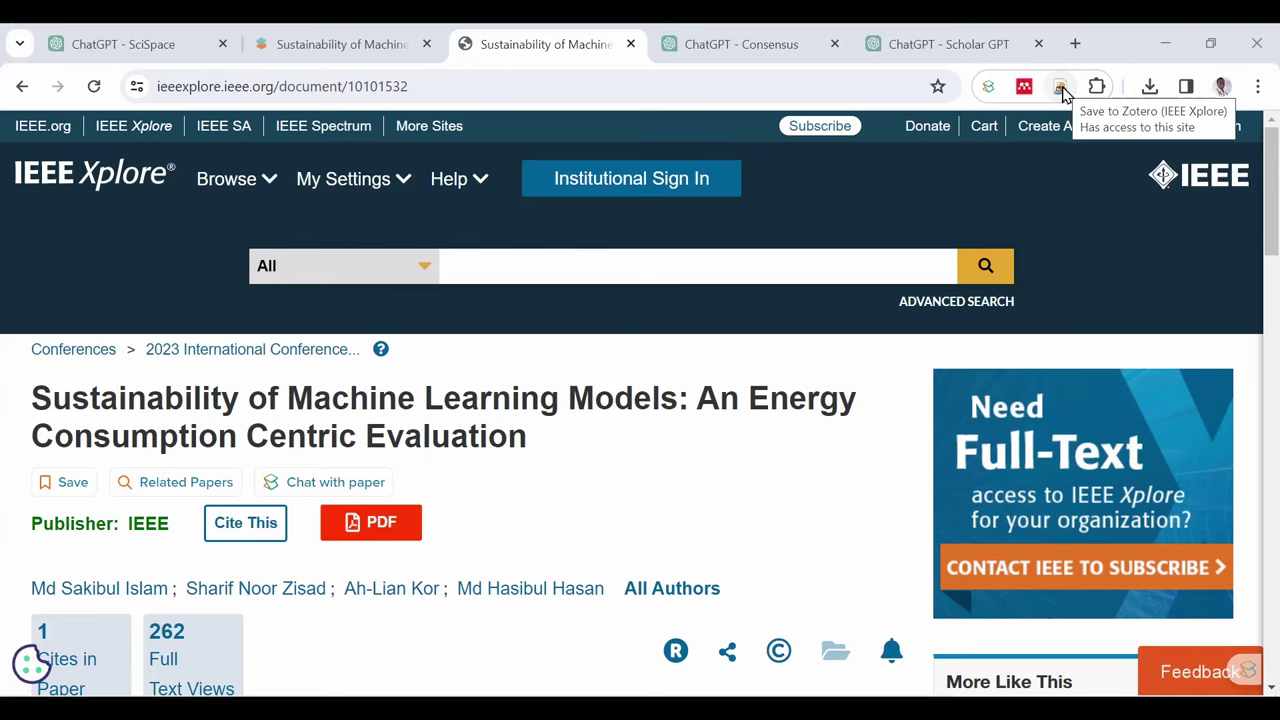
{"action": "left_click", "coordinate": [1061, 88]}
{"action": "key", "text": "alt+Tab"}
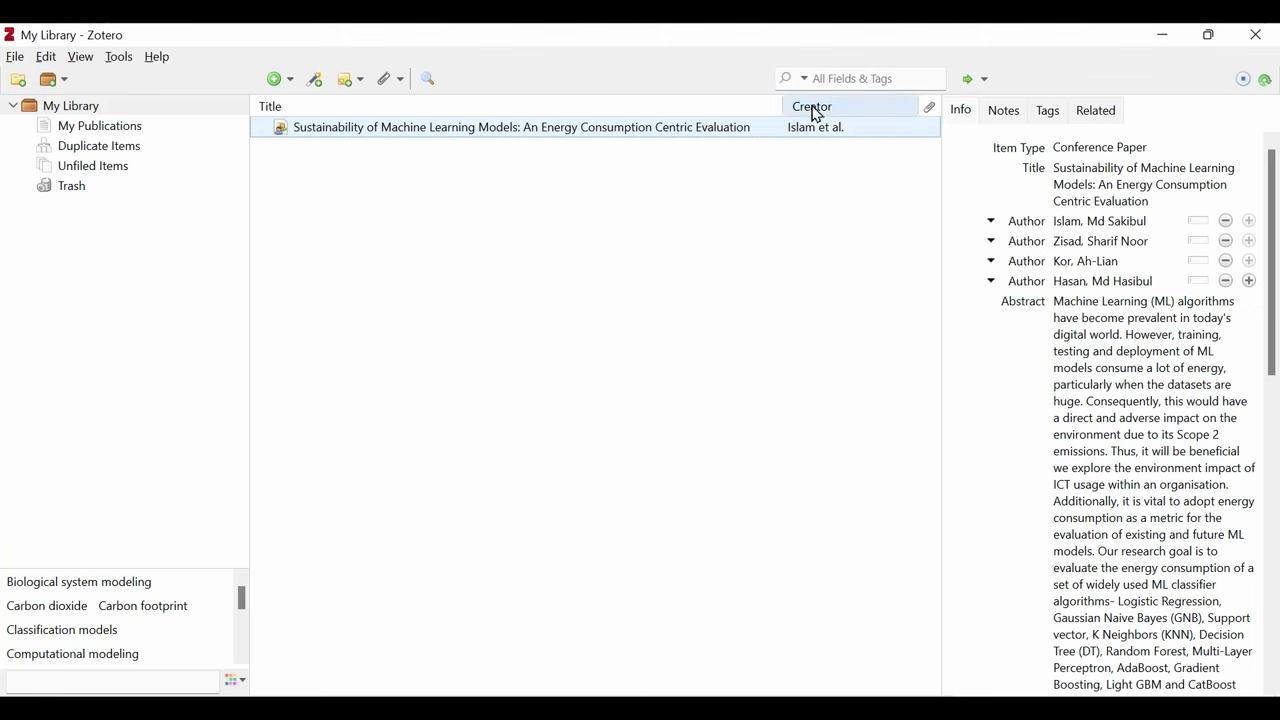
Save the SciSpace paper to Zotero and close its tab.
{"action": "left_click", "coordinate": [1157, 35]}
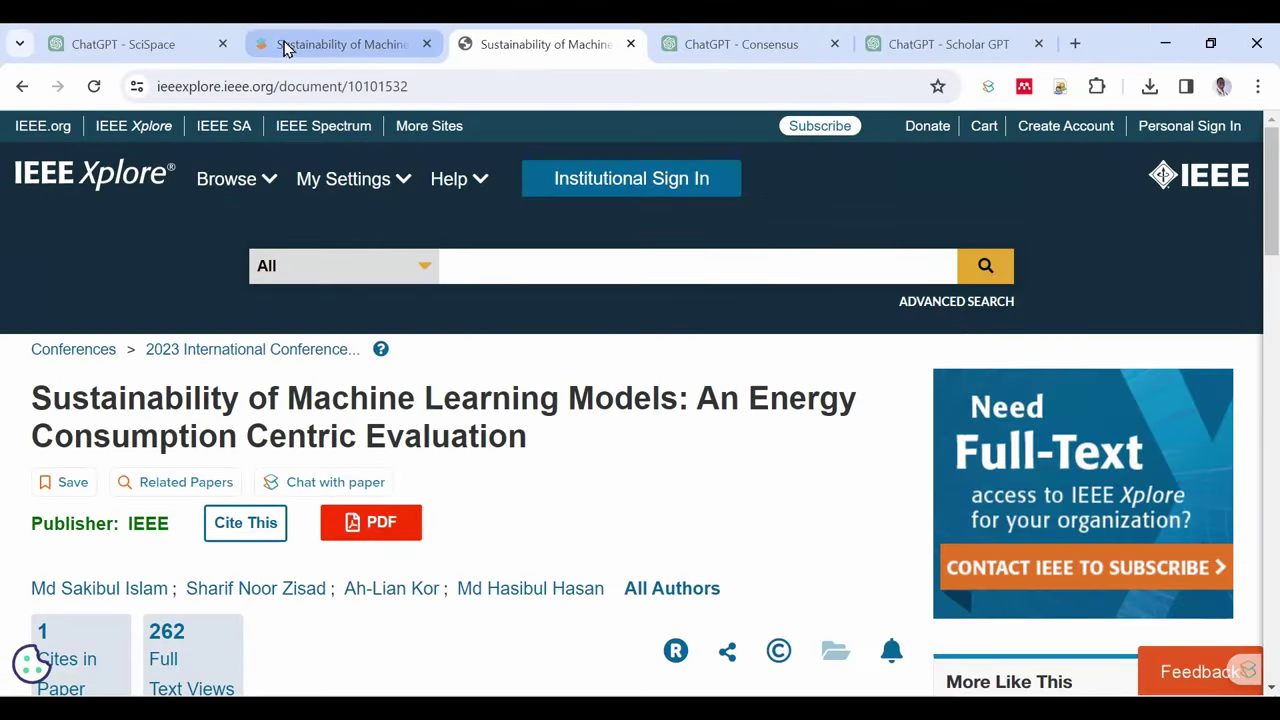
{"action": "left_click", "coordinate": [283, 44]}
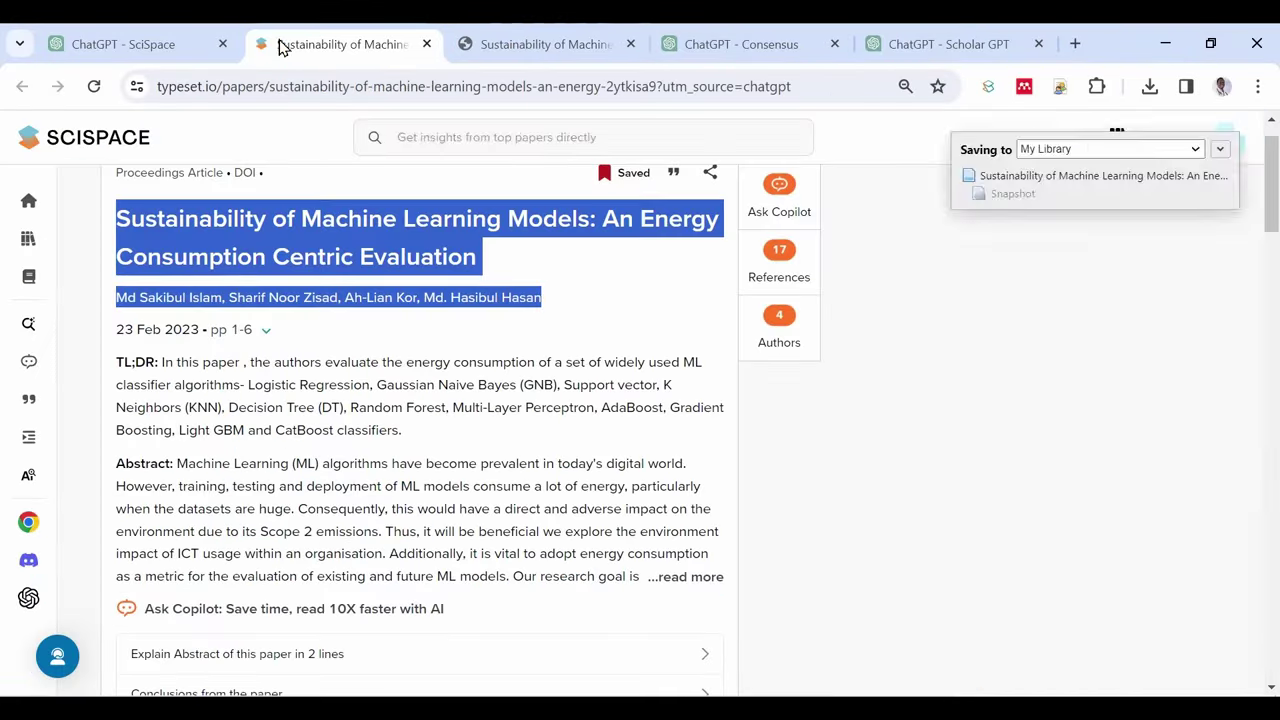
{"action": "left_click", "coordinate": [1061, 87]}
{"action": "key", "text": "ctrl+w"}
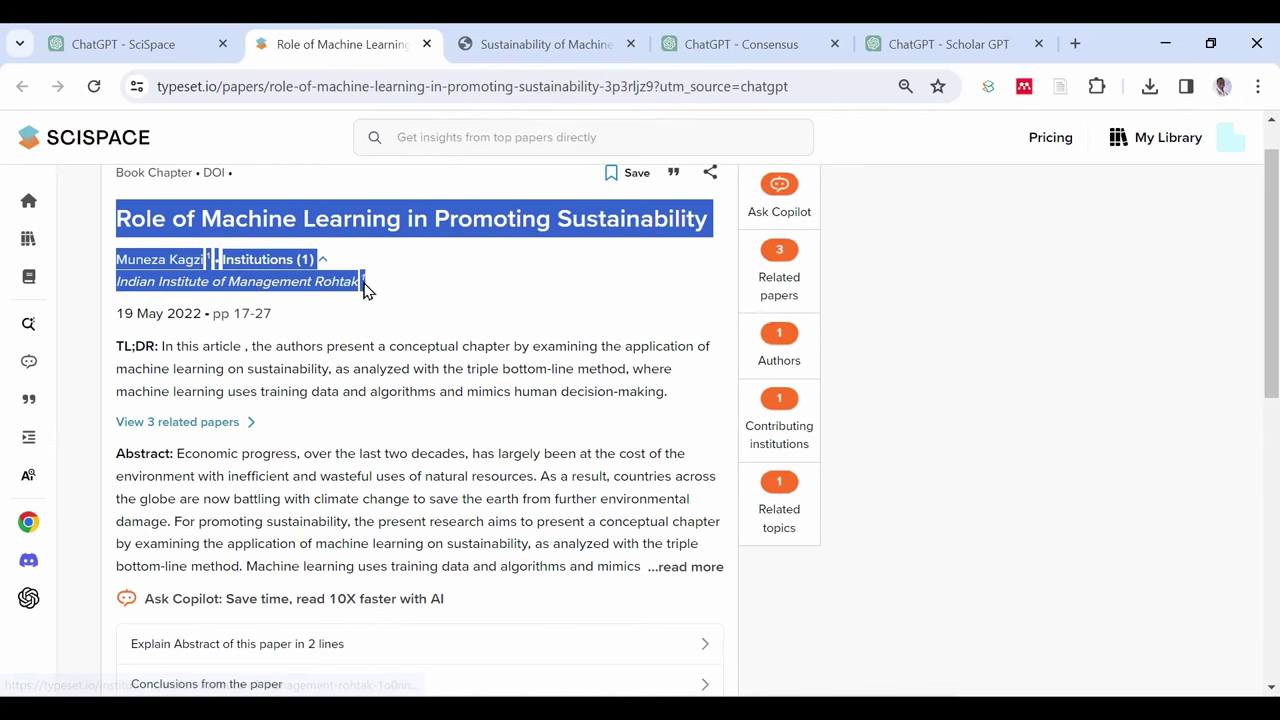
Search Google for the Role of Machine Learning in Promoting Sustainability chapter and save the Manipal page to Zotero.
{"action": "right_click", "coordinate": [357, 216]}
{"action": "left_click", "coordinate": [525, 294]}
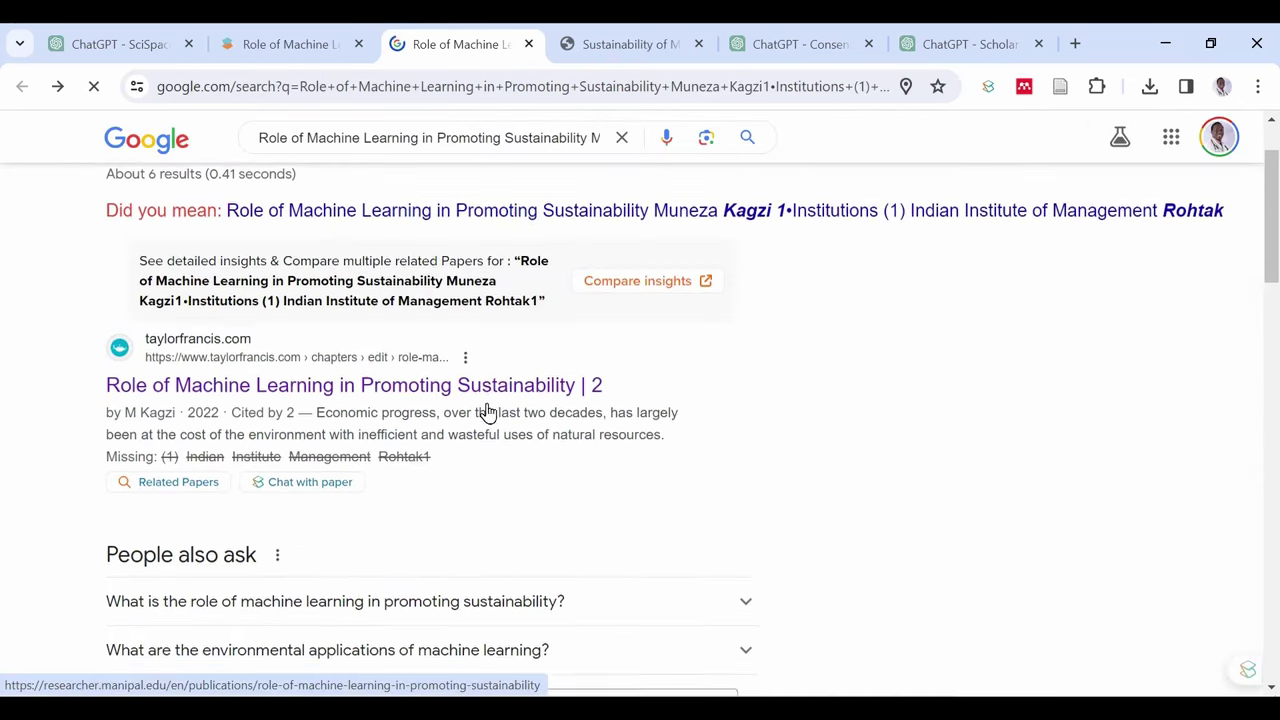
{"action": "scroll", "coordinate": [487, 412], "scroll_direction": "down", "scroll_amount": 2}
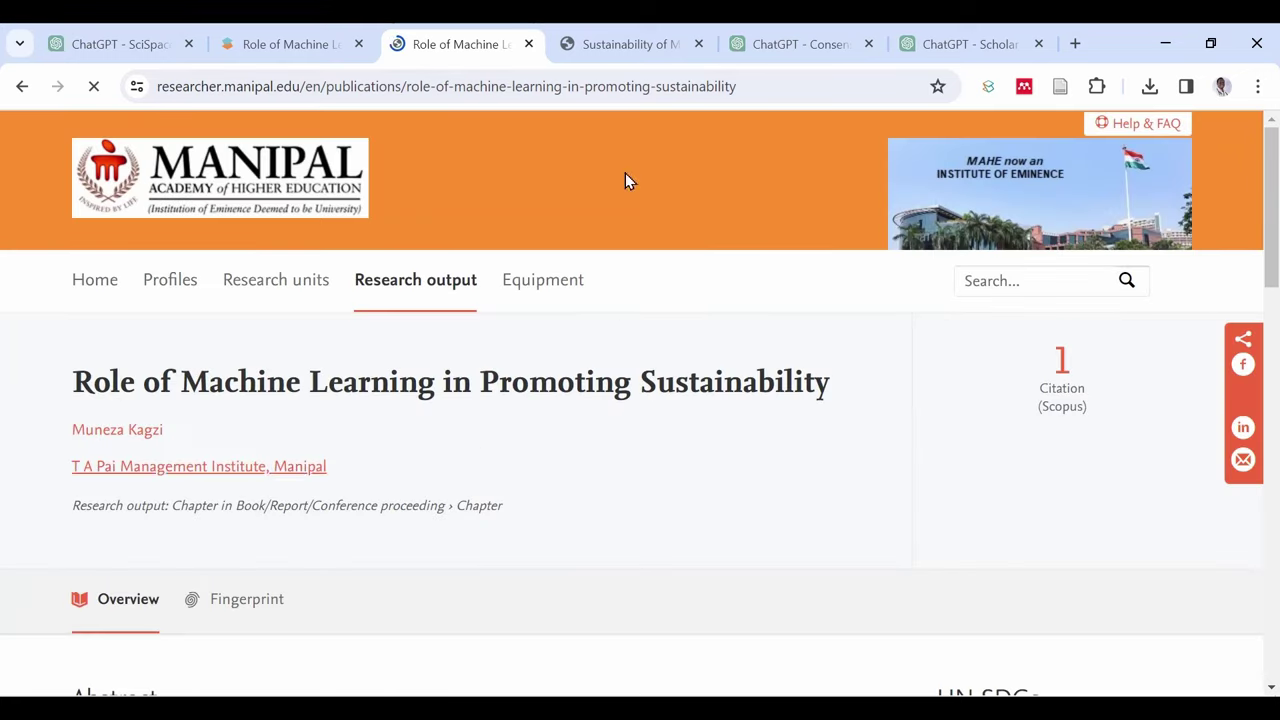
{"action": "left_click", "coordinate": [1060, 87]}
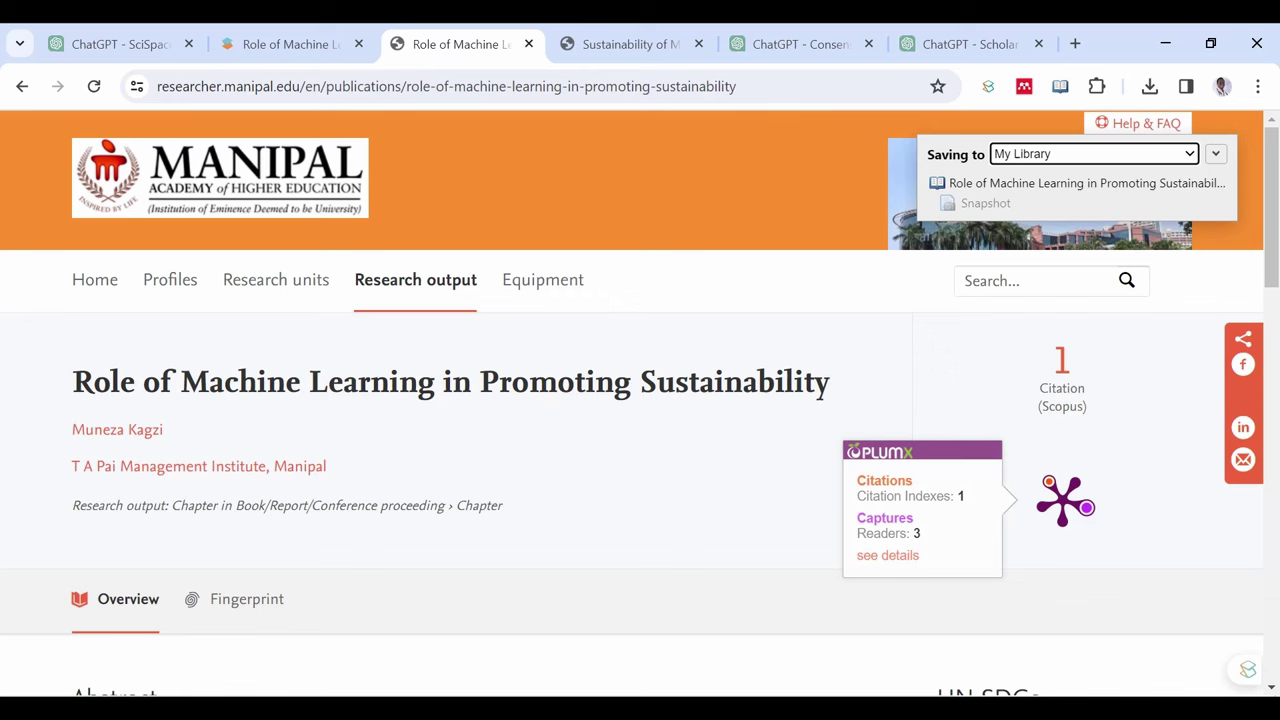
{"action": "mouse_move", "coordinate": [963, 591]}
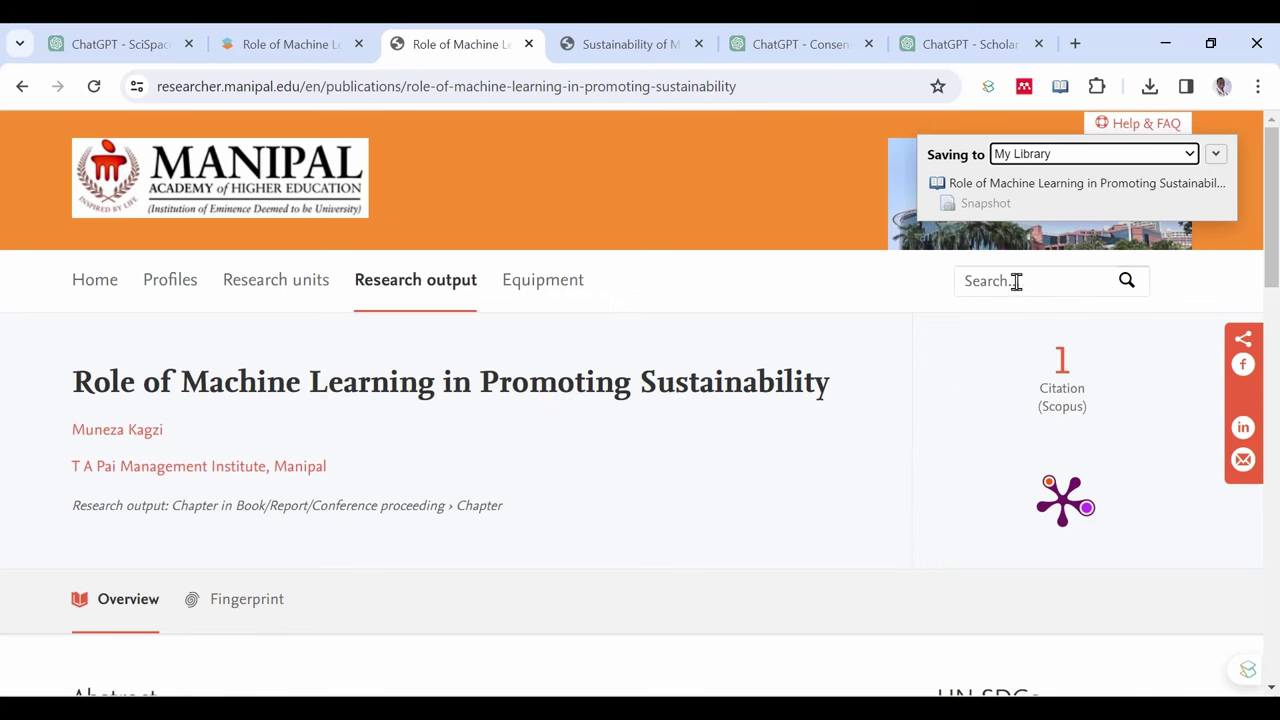
{"action": "key", "text": "alt+Tab"}
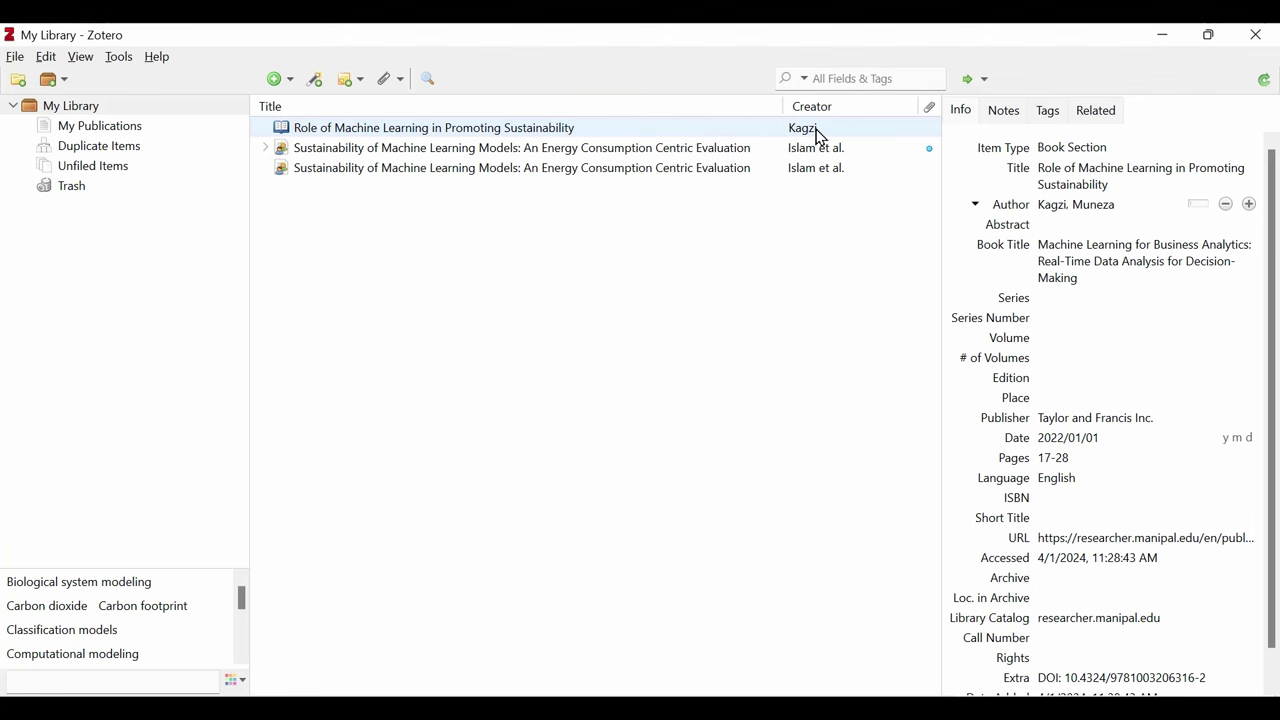
Close the extra SciSpace and Manipal chapter tabs.
{"action": "left_click", "coordinate": [1147, 34]}
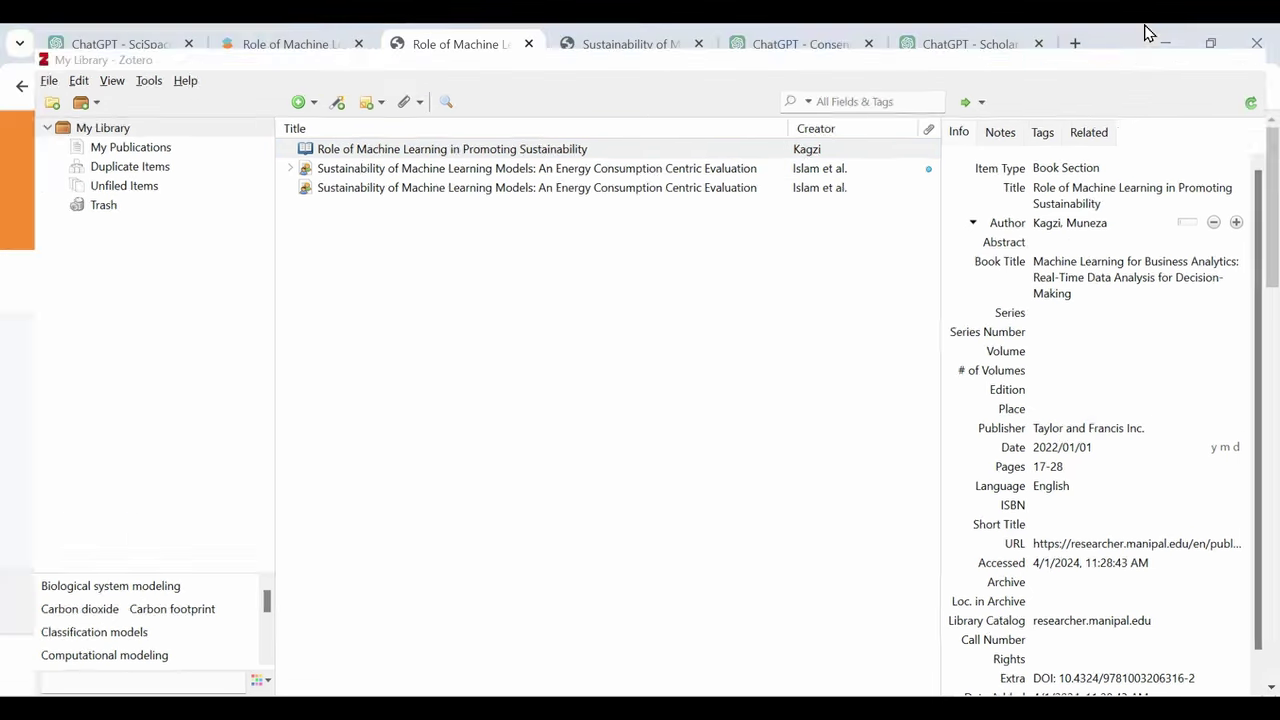
{"action": "left_click", "coordinate": [359, 45]}
{"action": "left_click", "coordinate": [359, 45]}
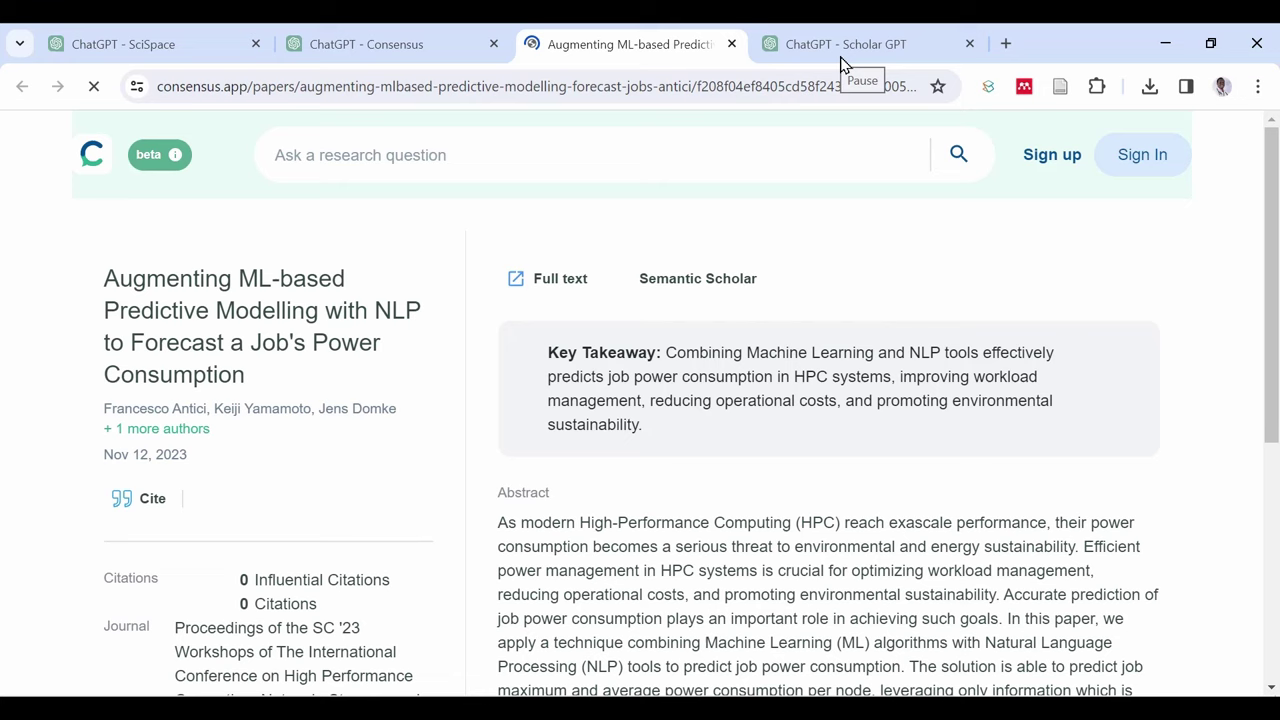
Save the Consensus paper 'Augmenting ML-based Predictive Modelling with NLP' to Zotero and check it.
{"action": "key", "text": "ctrl+shift+s"}
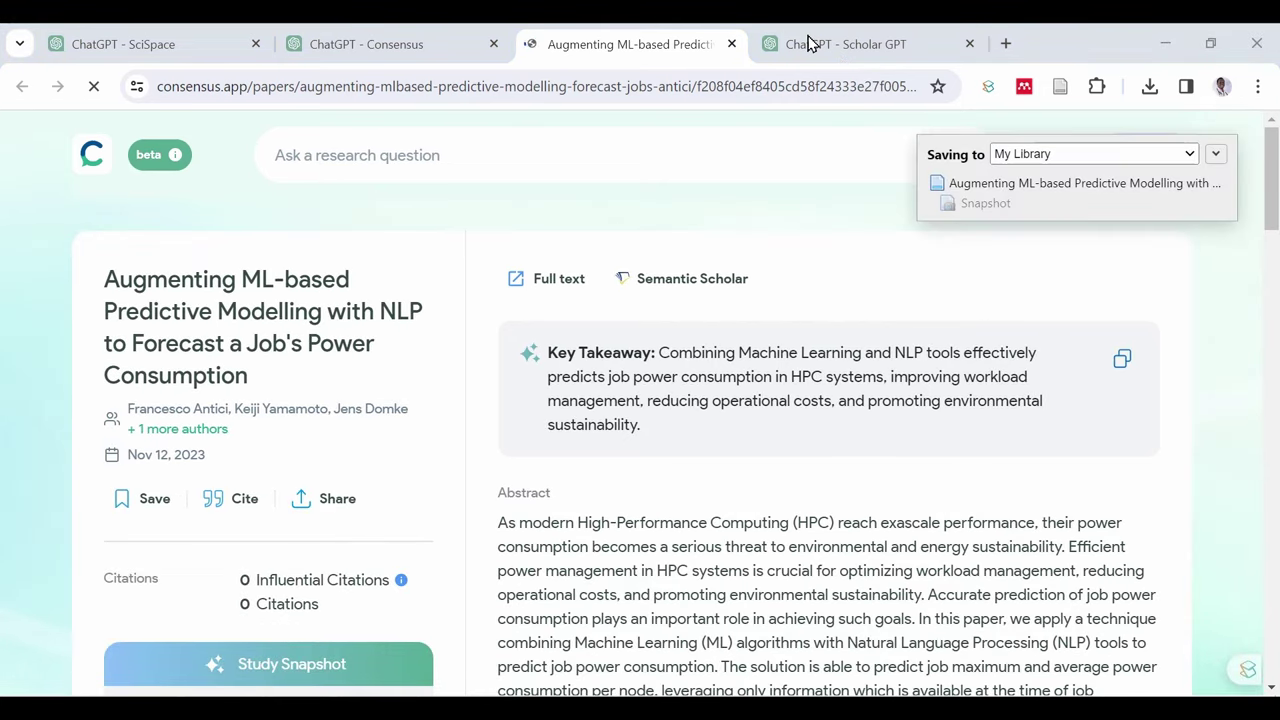
{"action": "key", "text": "alt+Tab"}
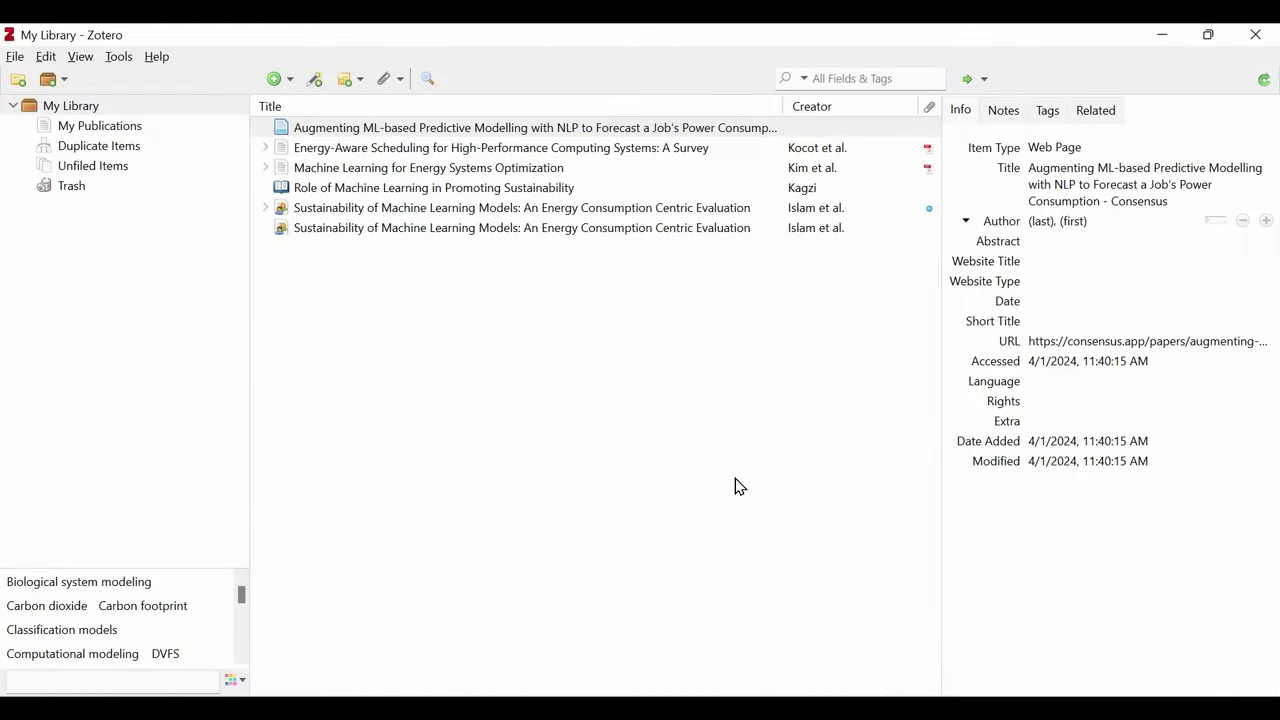
{"action": "right_click", "coordinate": [725, 133]}
{"action": "key", "text": "alt+Tab"}
{"action": "left_click", "coordinate": [1060, 88]}
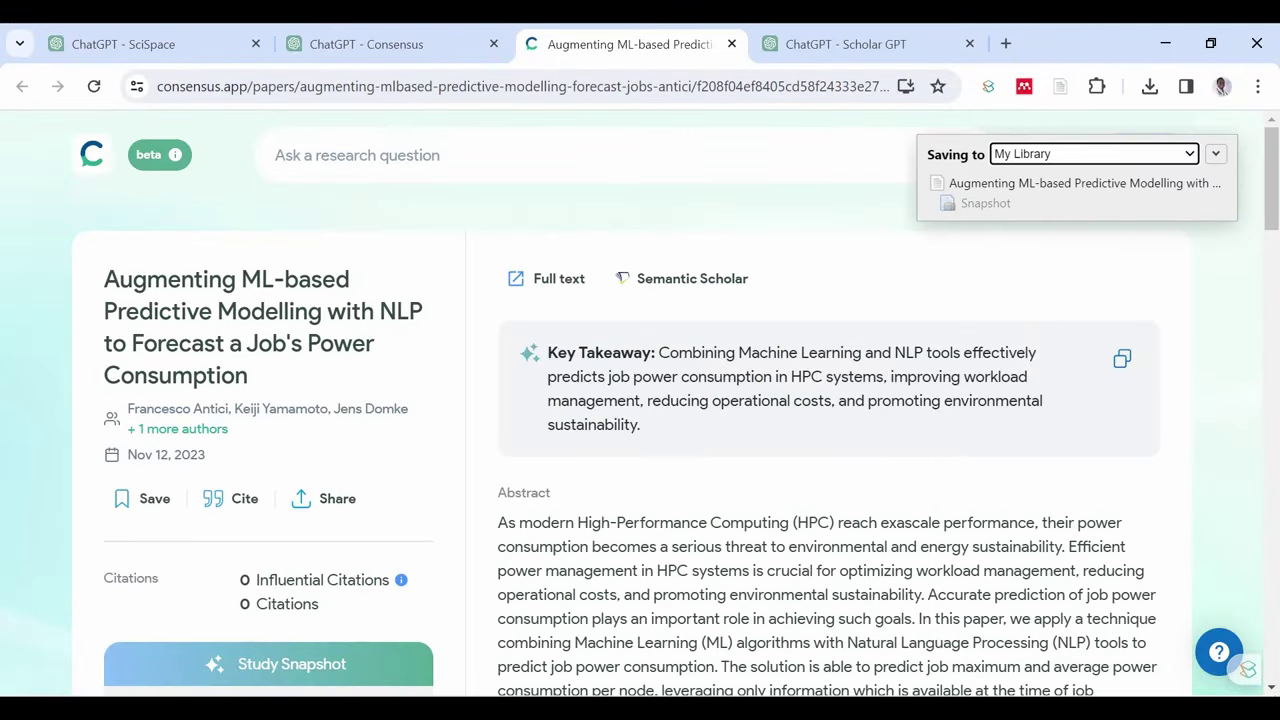
{"action": "key", "text": "alt+Tab"}
{"action": "key", "text": "alt+Tab"}
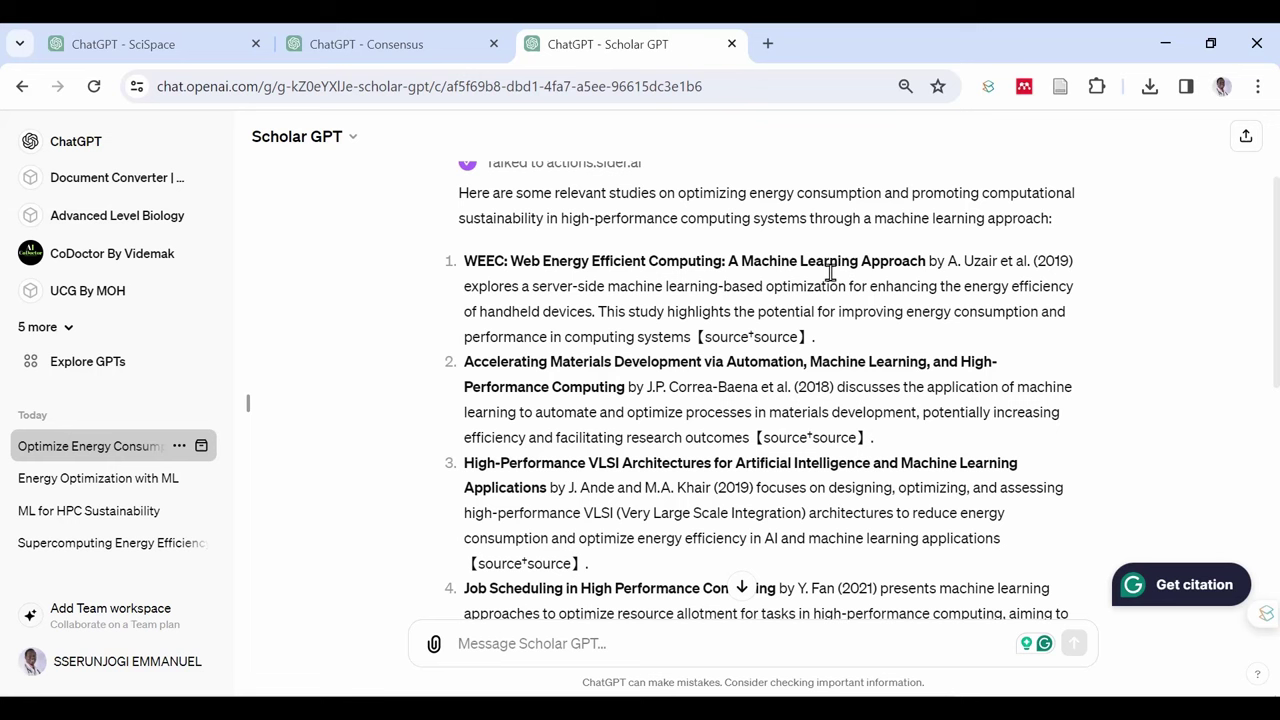
Look up the WEEC paper by its title and save its article page to Zotero.
{"action": "left_click_drag", "start_coordinate": [463, 265], "coordinate": [1095, 281]}
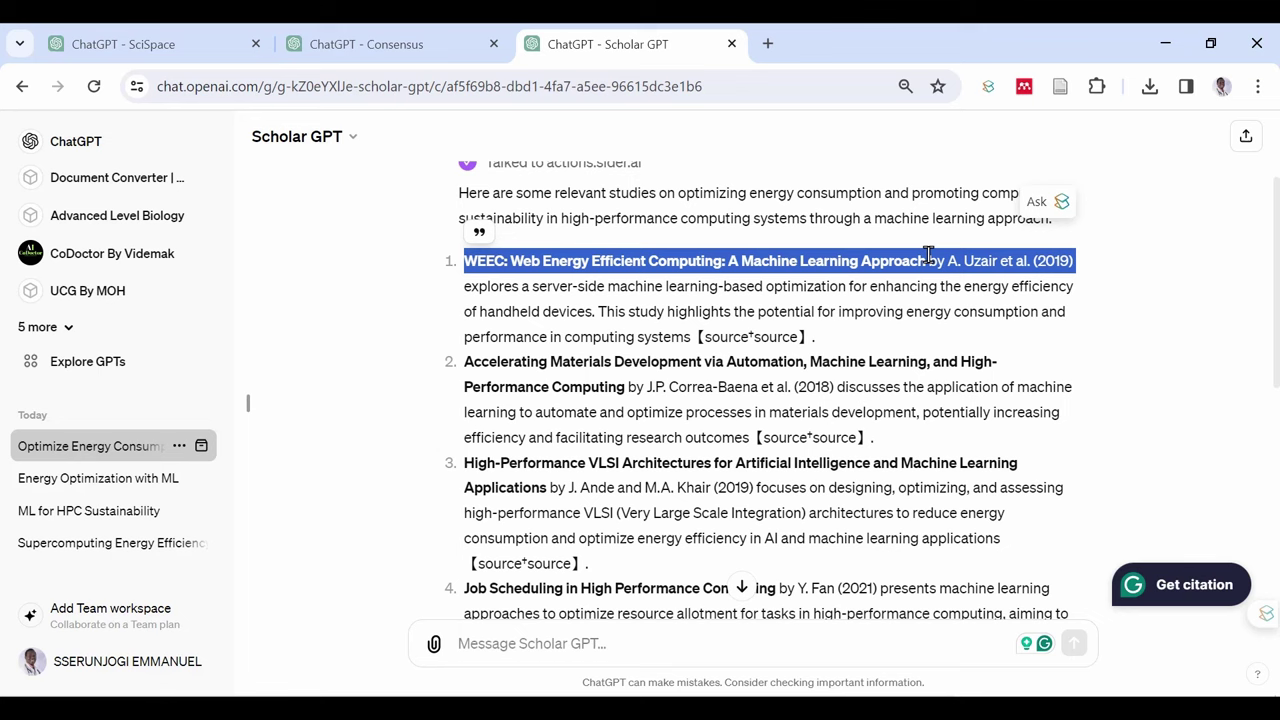
{"action": "right_click", "coordinate": [928, 255]}
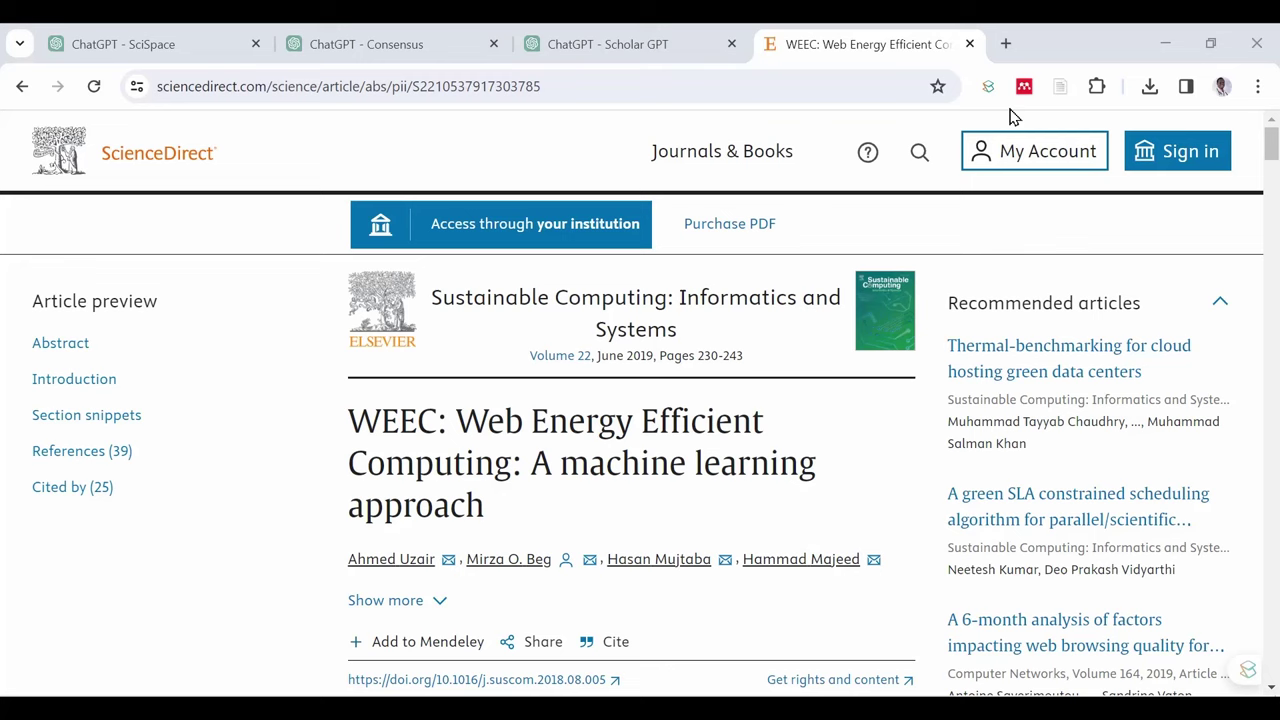
{"action": "left_click", "coordinate": [1061, 87]}
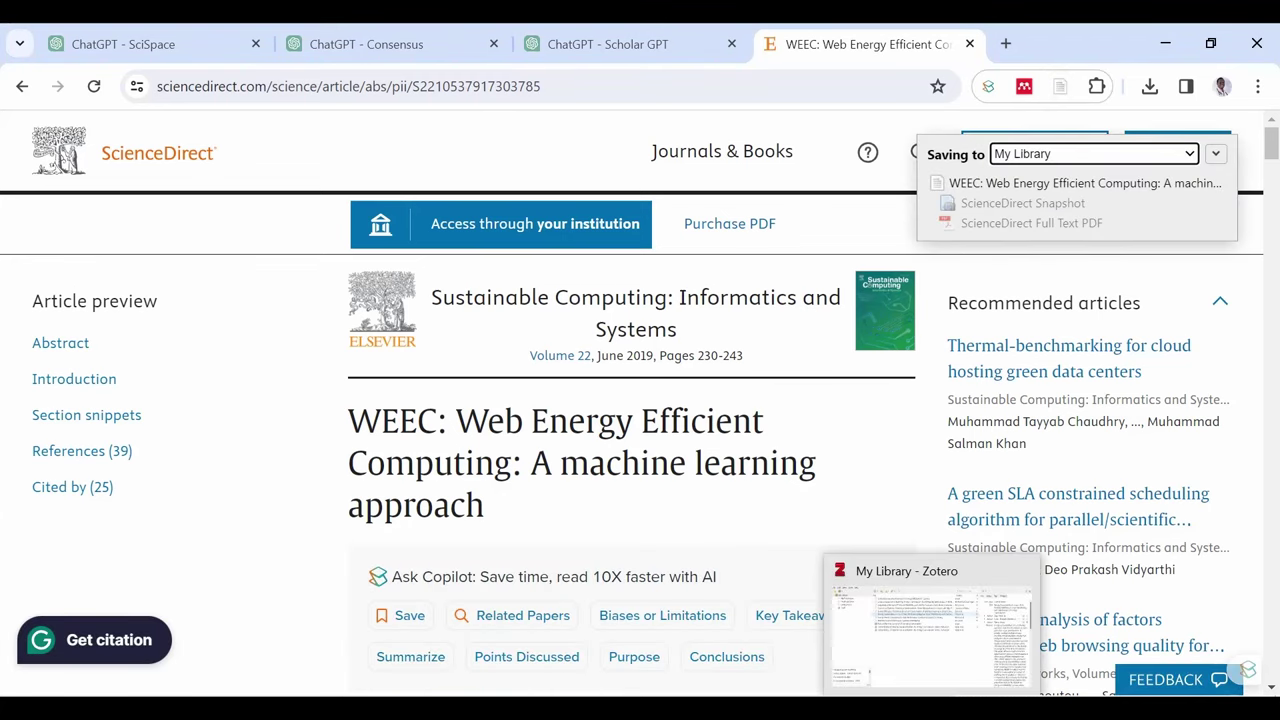
{"action": "left_click", "coordinate": [930, 708]}
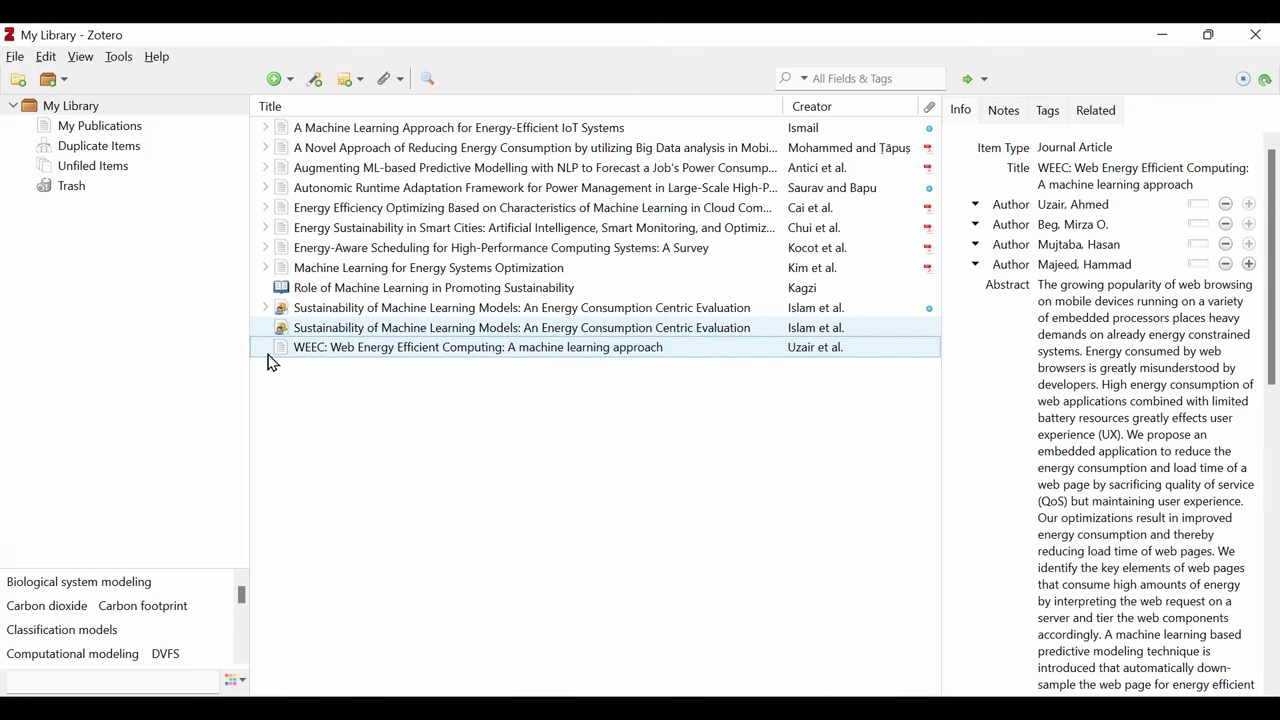
{"action": "left_click", "coordinate": [1163, 37]}
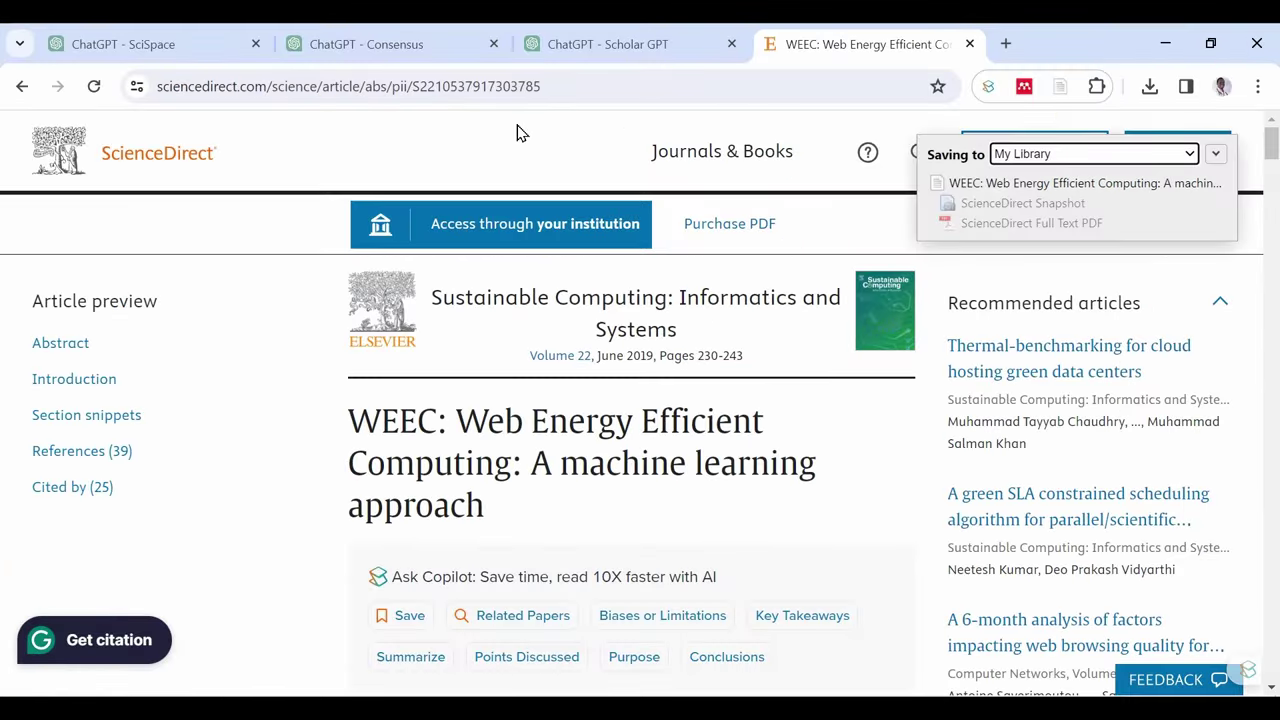
{"action": "left_click", "coordinate": [968, 44]}
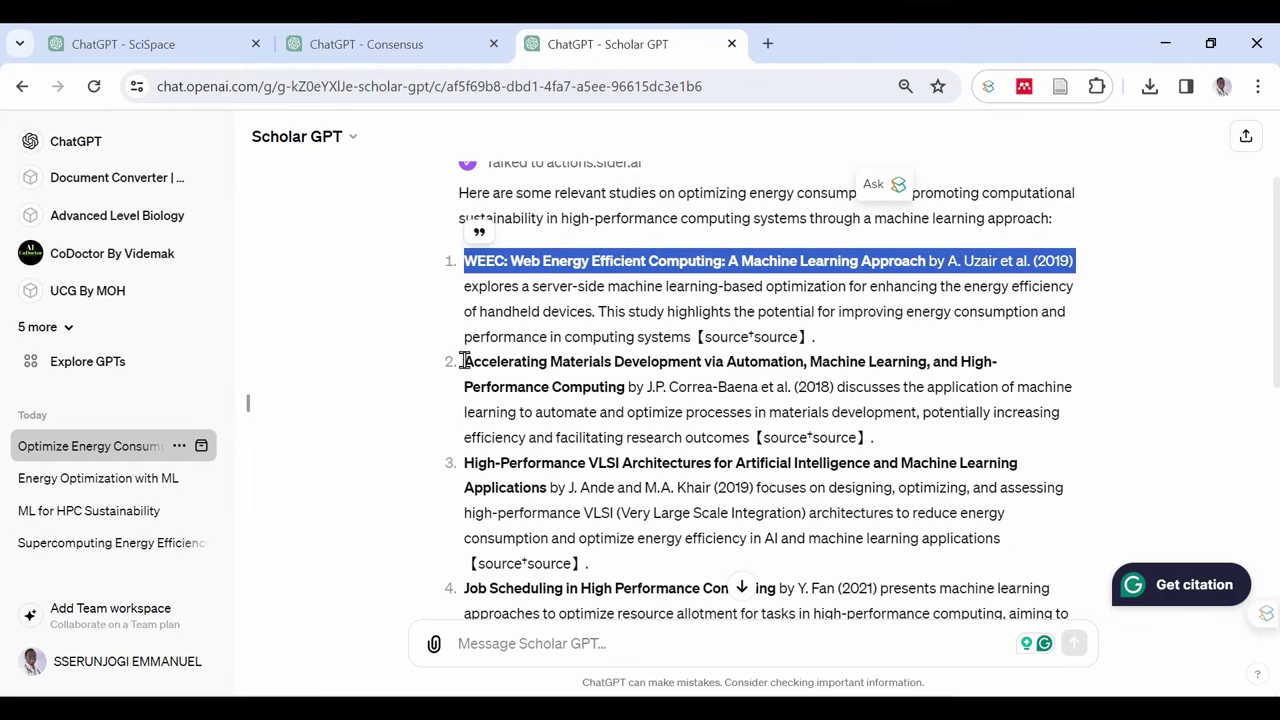
Look up the Accelerating Materials Development paper, open its article page, and return to the chats.
{"action": "left_click_drag", "start_coordinate": [463, 360], "coordinate": [838, 394]}
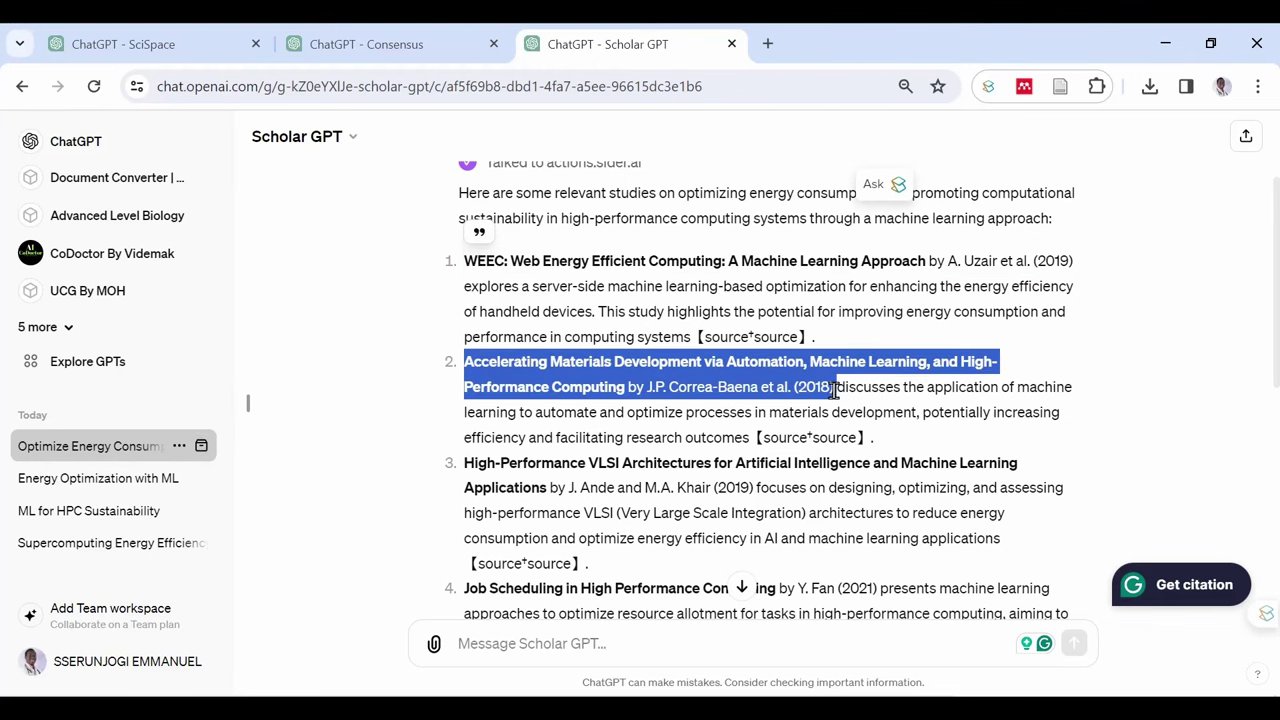
{"action": "right_click", "coordinate": [728, 377]}
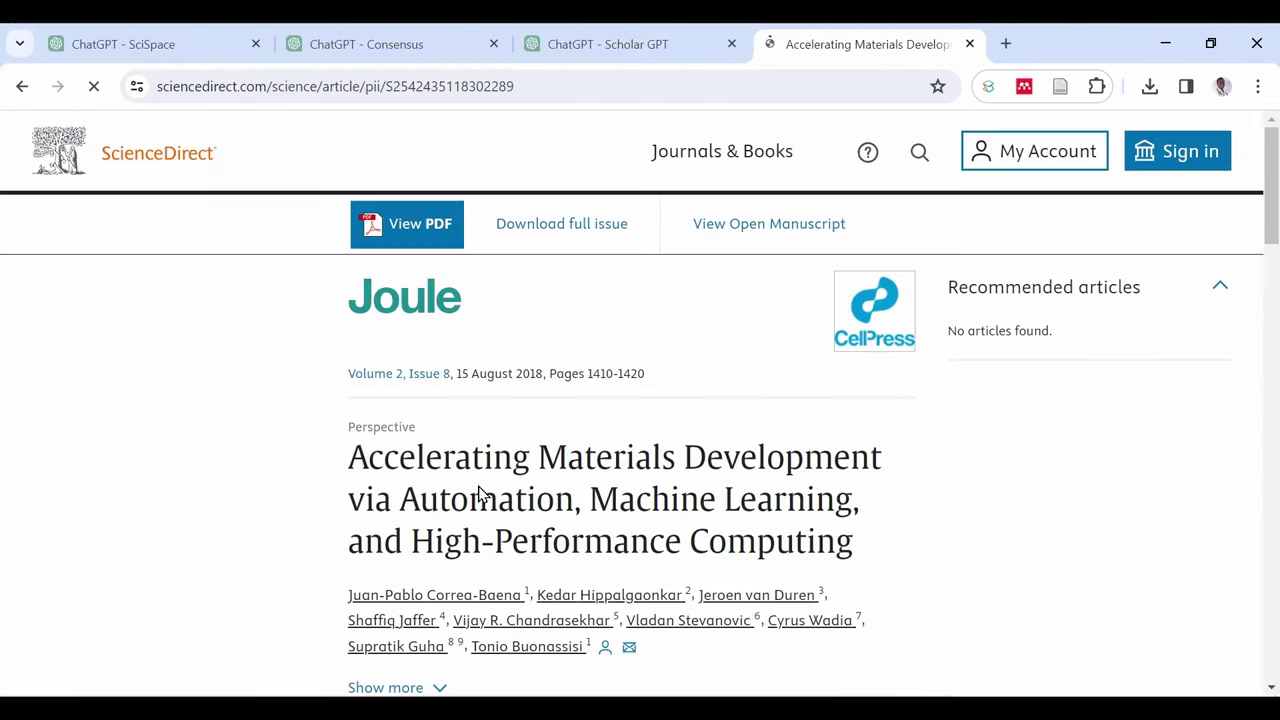
{"action": "left_click", "coordinate": [600, 36]}
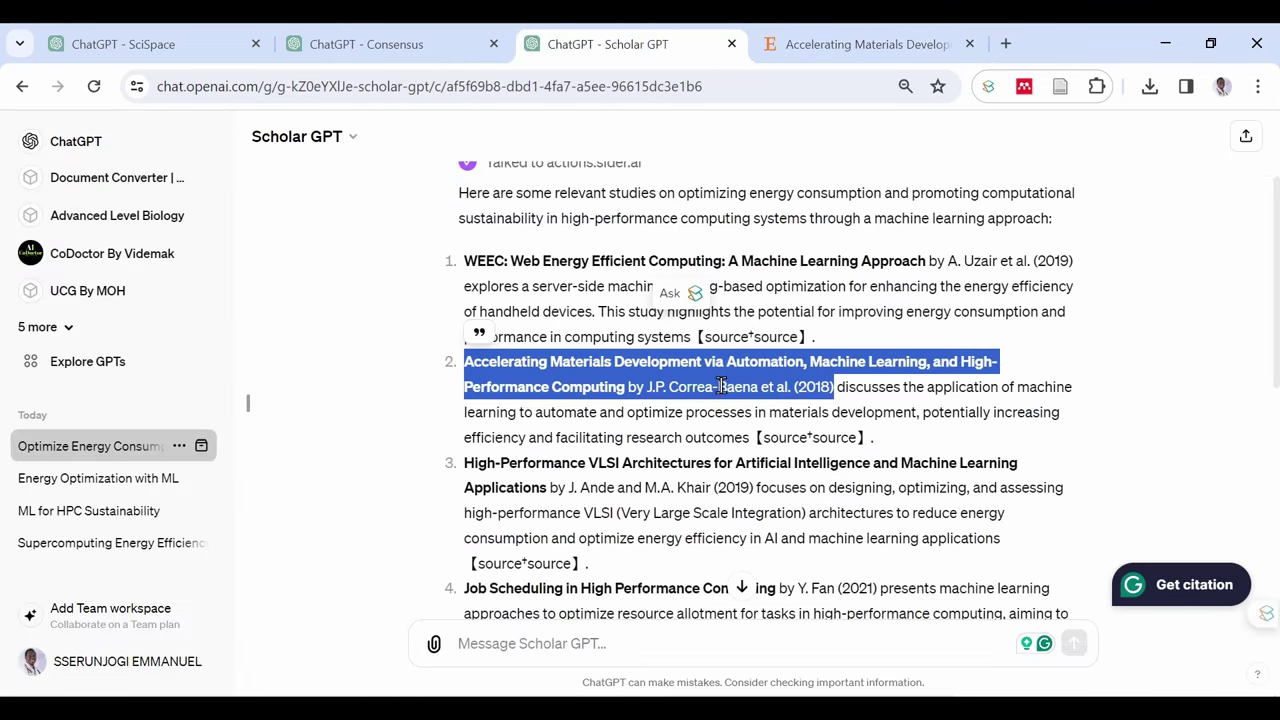
{"action": "left_click", "coordinate": [838, 46]}
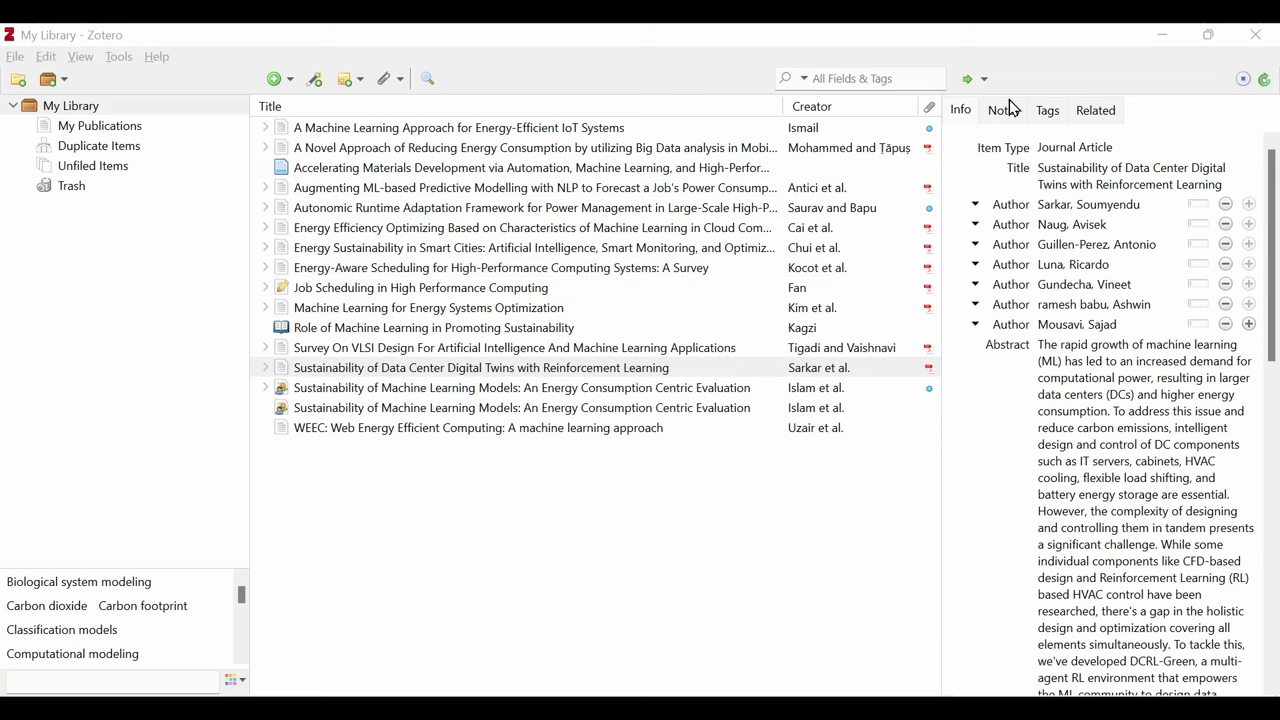
{"action": "left_click", "coordinate": [1162, 35]}
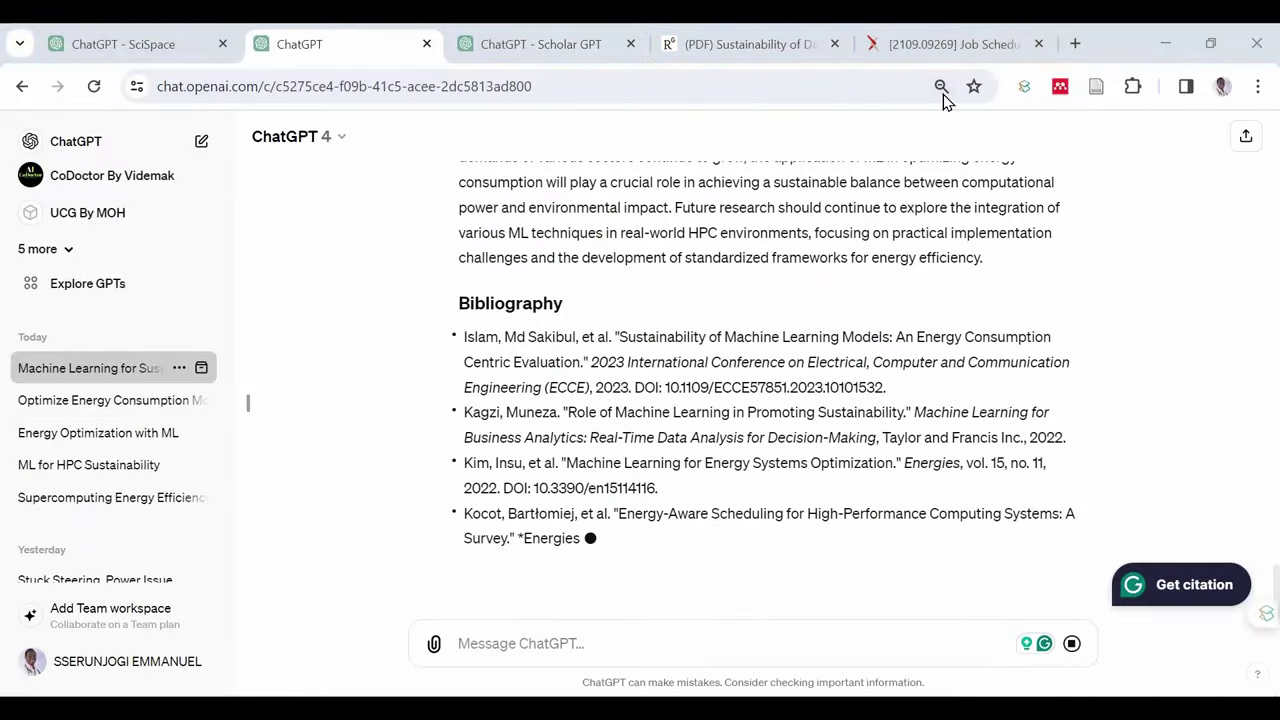
{"action": "scroll", "coordinate": [708, 428], "scroll_direction": "up", "scroll_amount": 10}
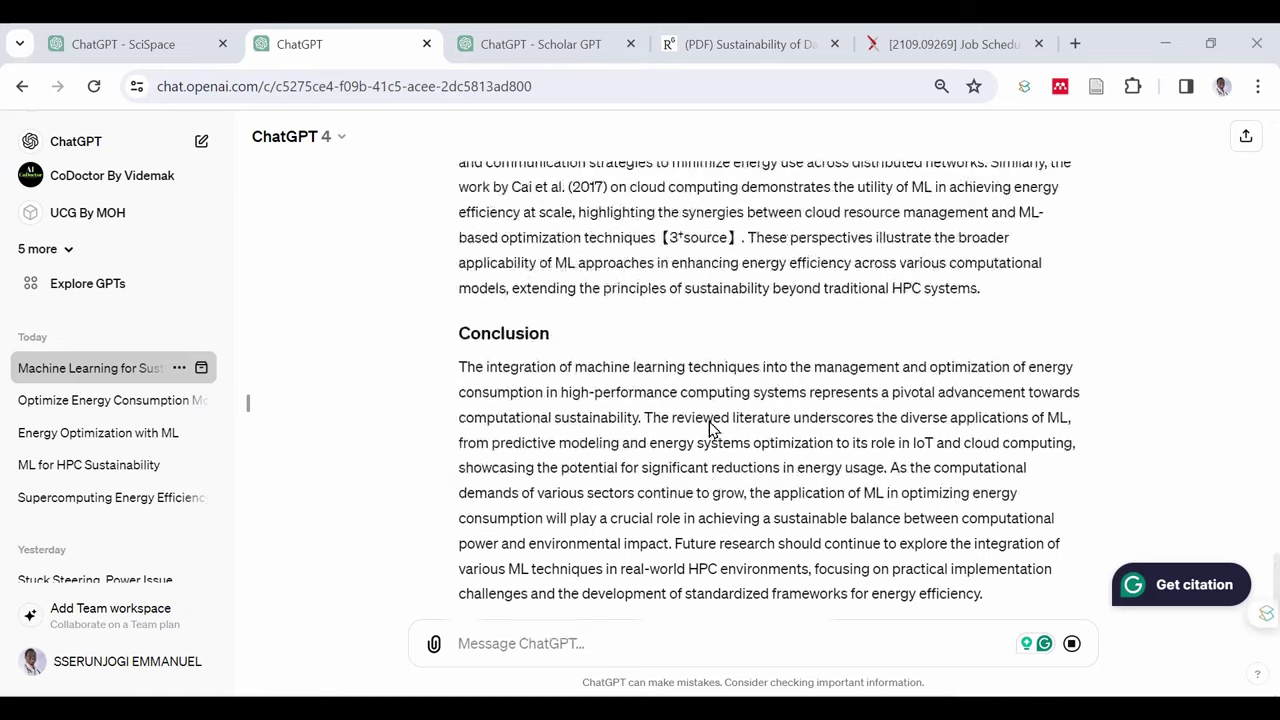
{"action": "scroll", "coordinate": [709, 425], "scroll_direction": "down", "scroll_amount": 10}
{"action": "scroll", "coordinate": [709, 428], "scroll_direction": "up", "scroll_amount": 15}
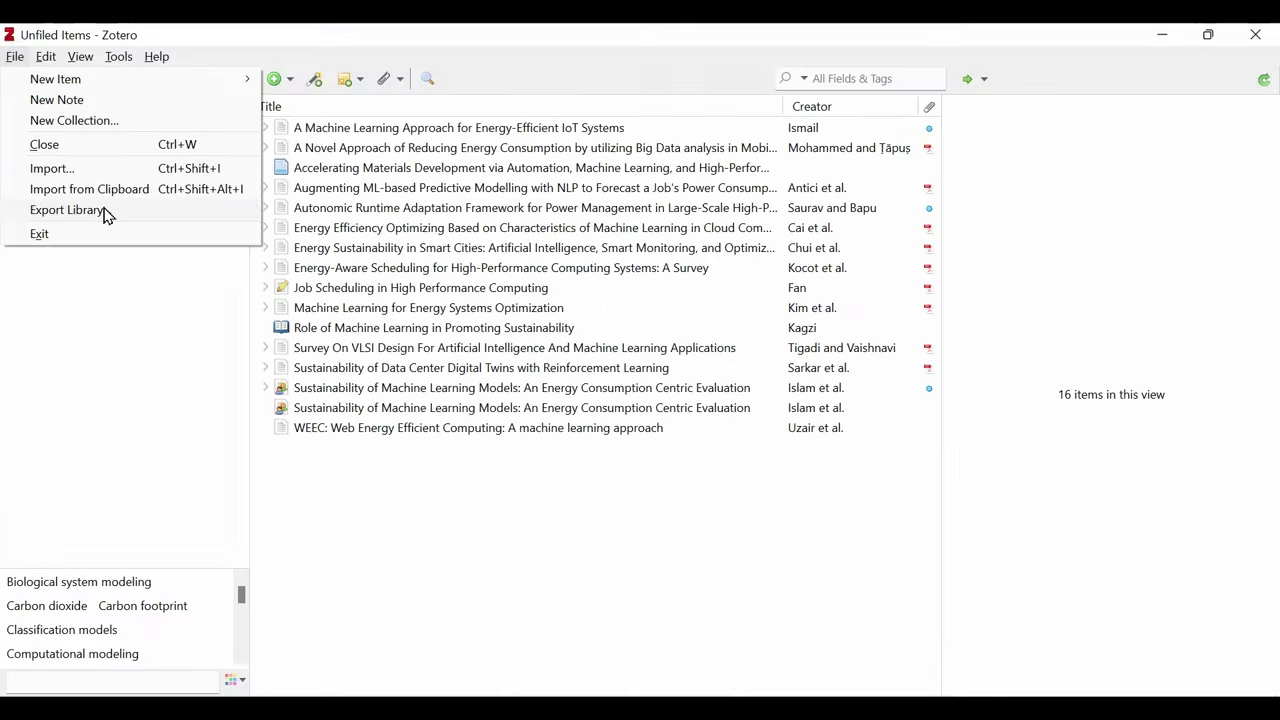
Export the library as Wikipedia Citation Templates to My Library.txt in Documents, replacing the old file.
{"action": "left_click", "coordinate": [66, 210]}
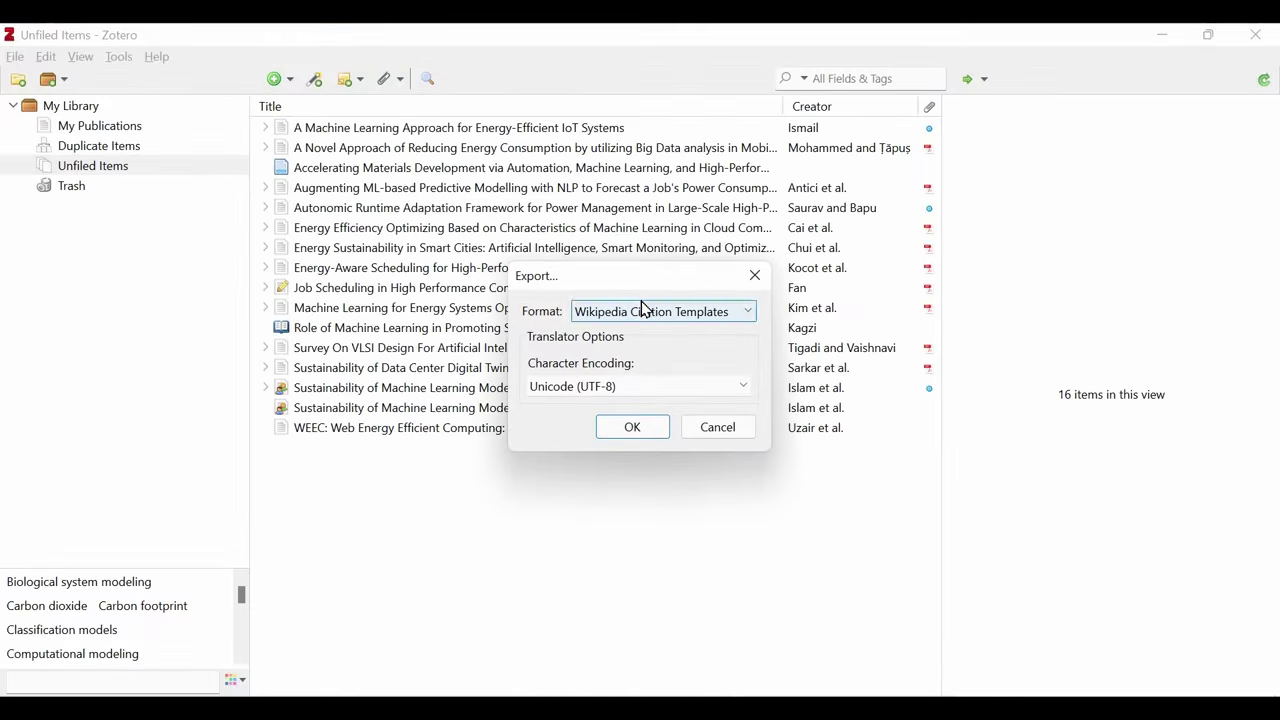
{"action": "left_click", "coordinate": [661, 311]}
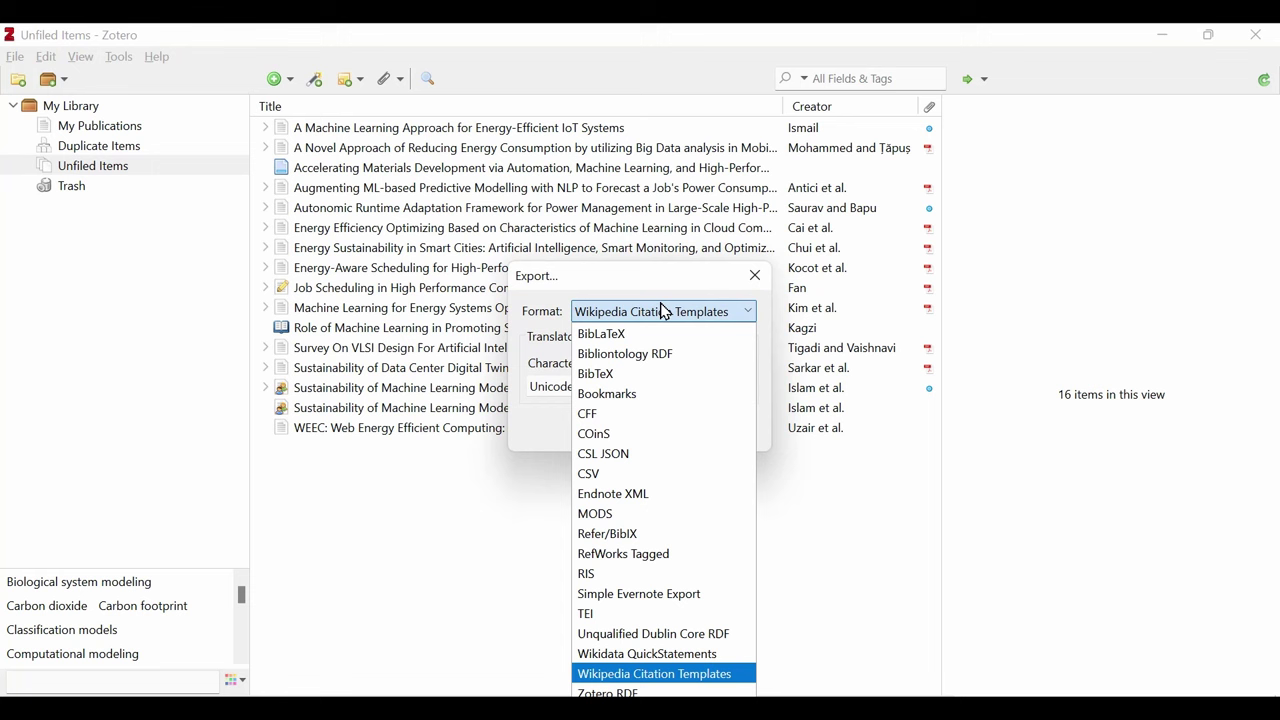
{"action": "left_click", "coordinate": [700, 675]}
{"action": "key", "text": "Return"}
{"action": "left_click", "coordinate": [466, 495]}
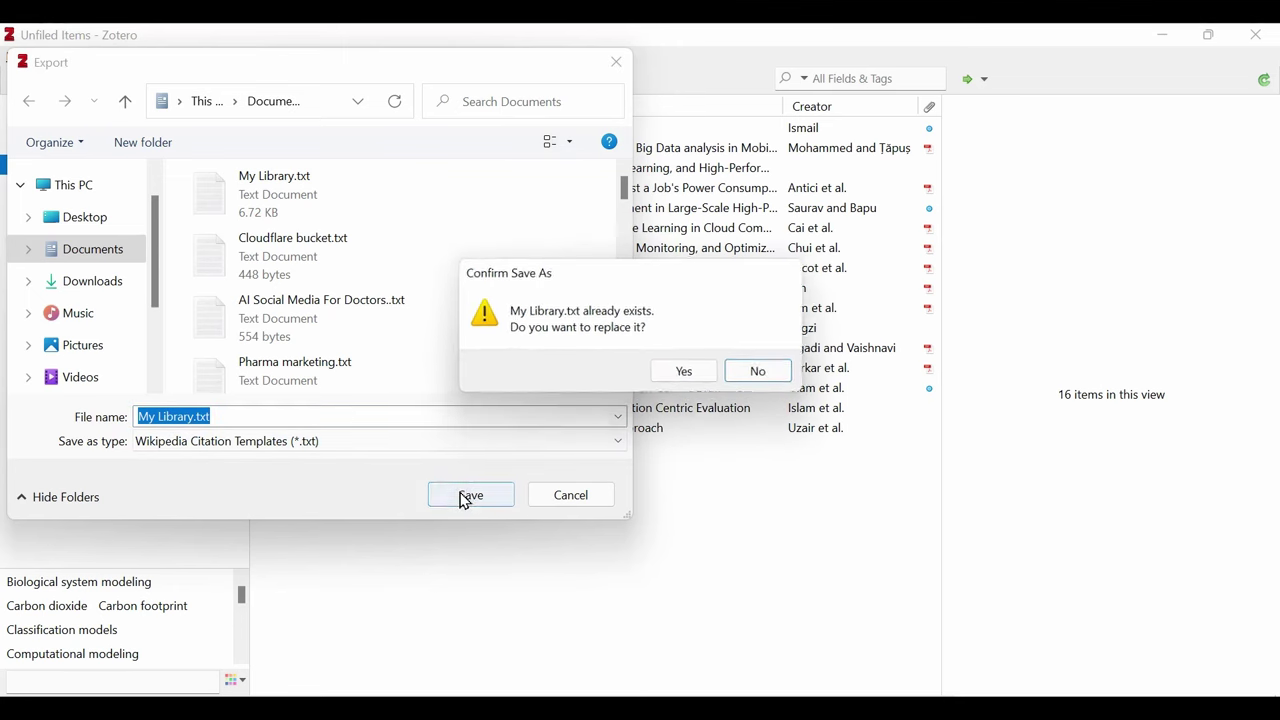
{"action": "left_click", "coordinate": [688, 374]}
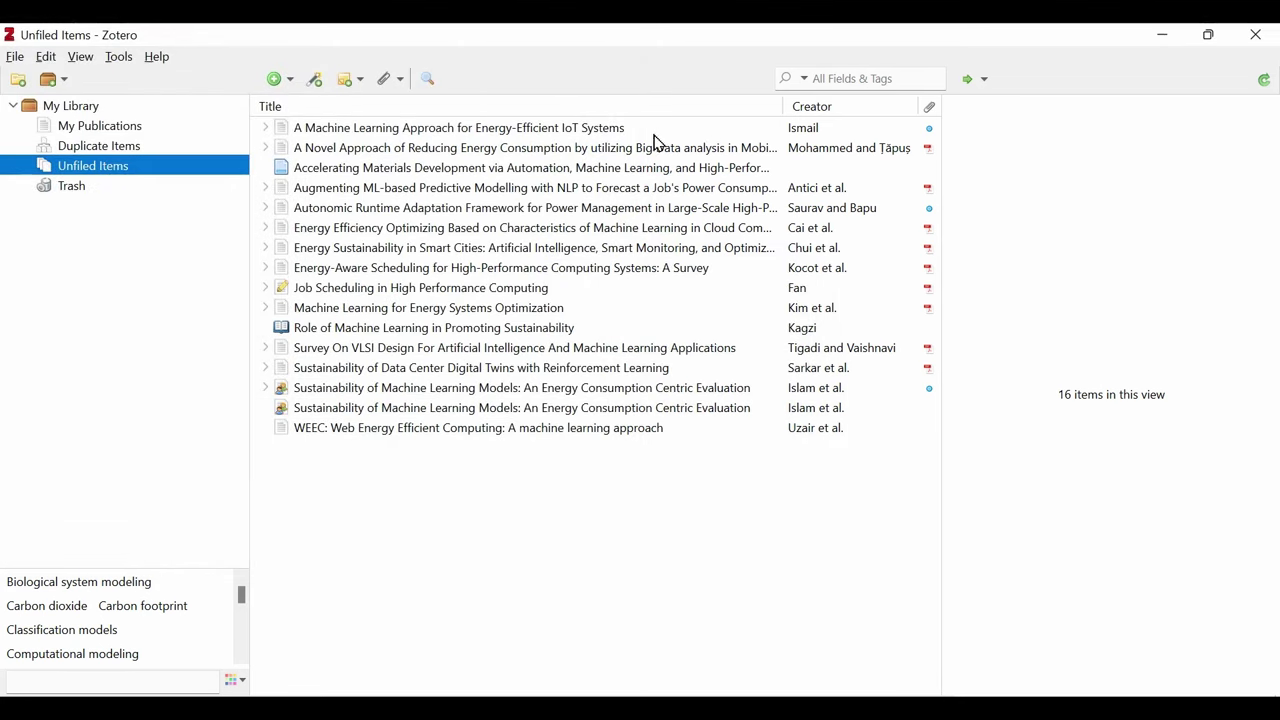
Append an instruction to the HPC energy review prompt to read the file and await writing guidance.
{"action": "key", "text": "alt+Tab"}
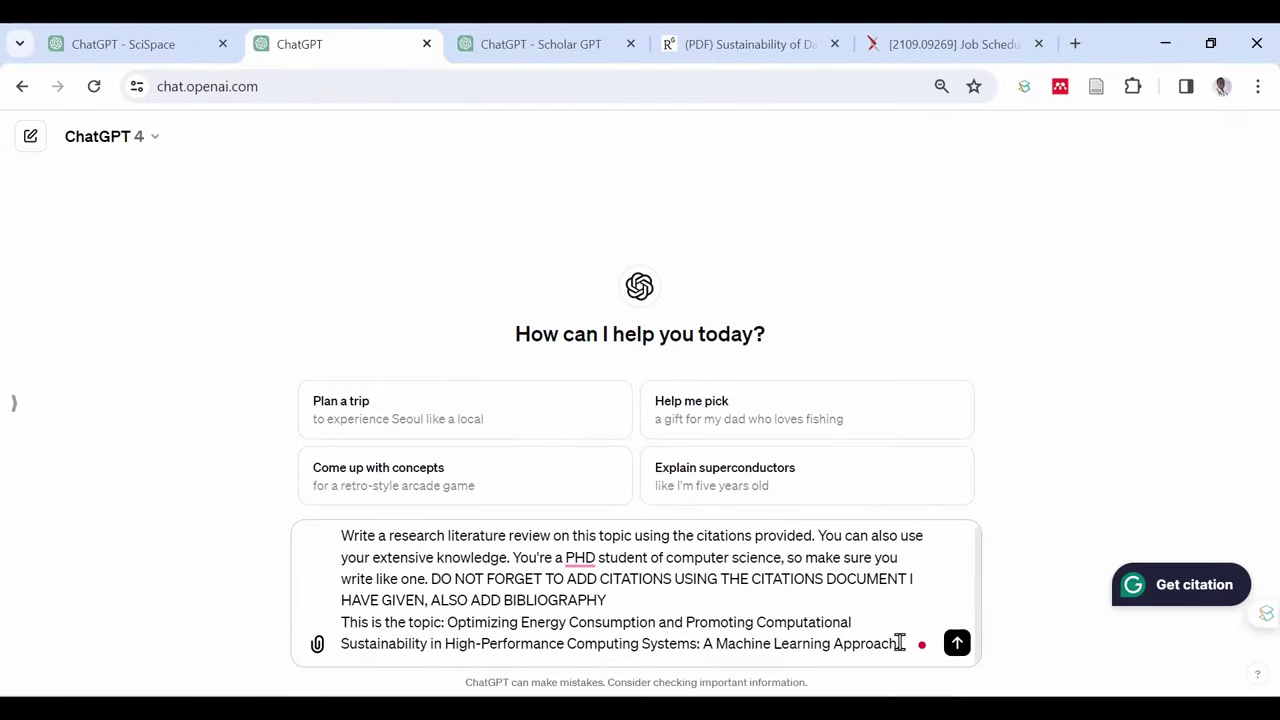
{"action": "key", "text": "Return"}
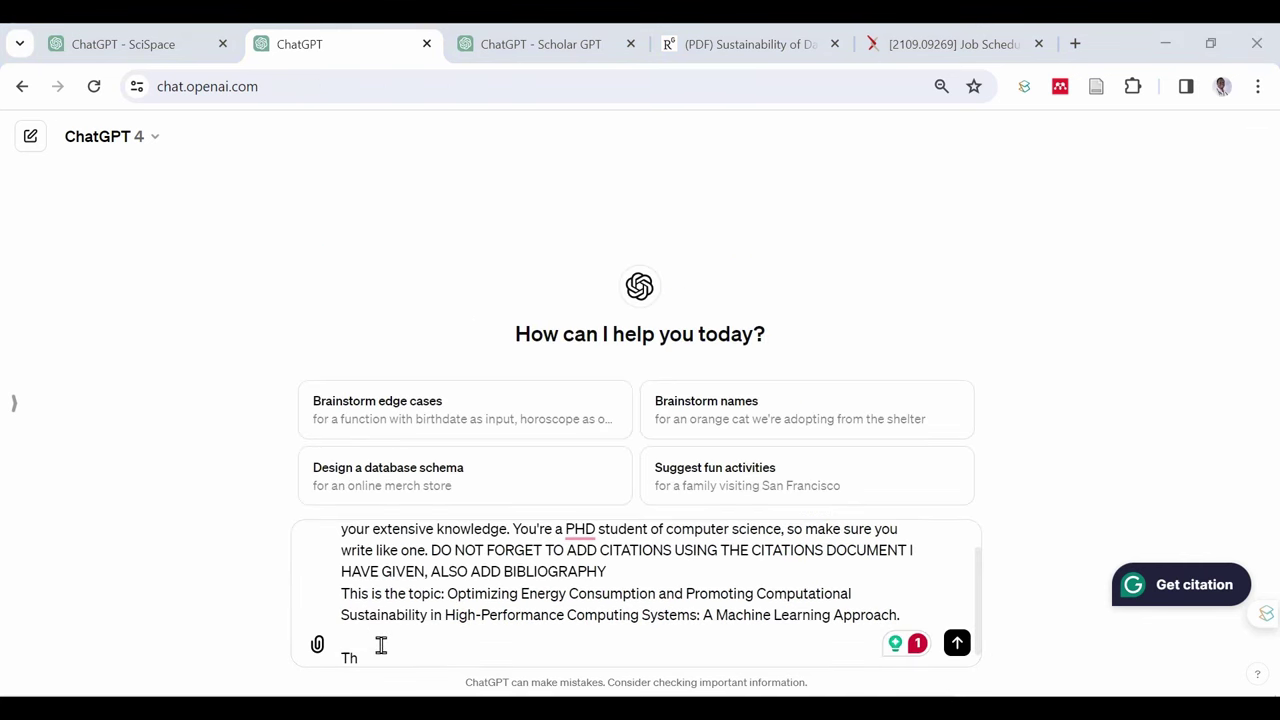
{"action": "left_click", "coordinate": [381, 645]}
{"action": "type", "text": "is "}
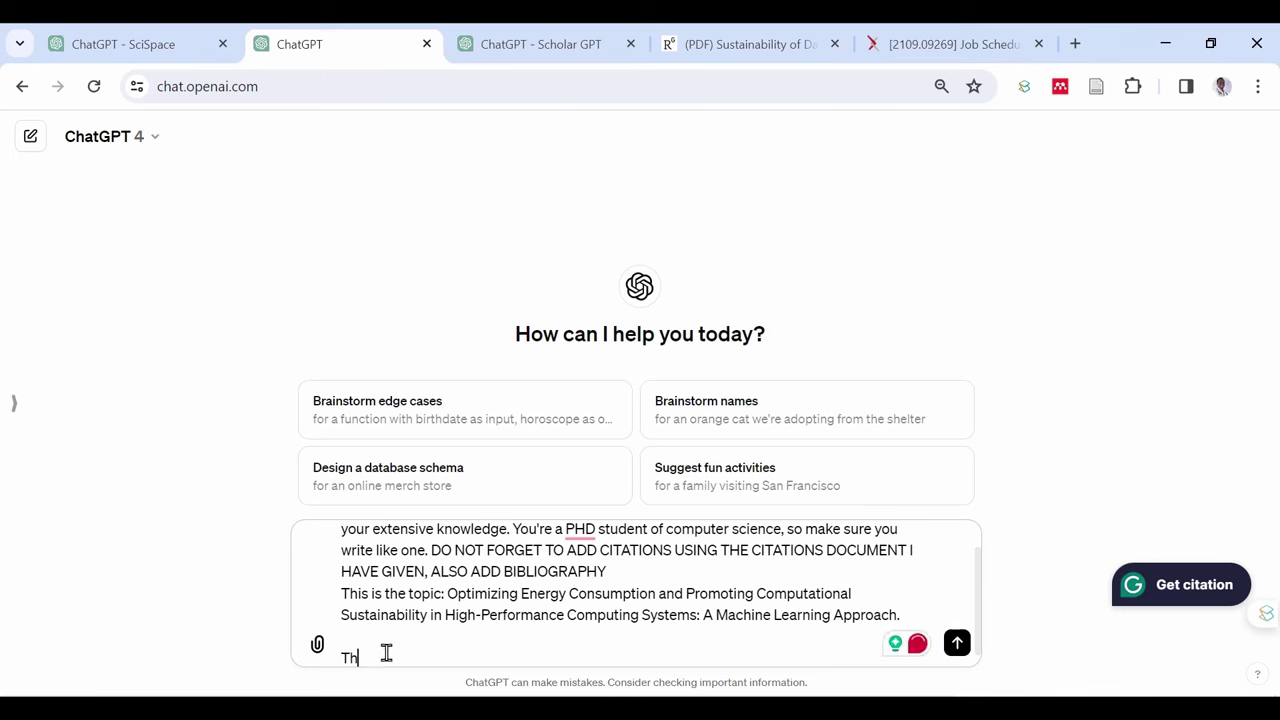
{"action": "type", "text": "is"}
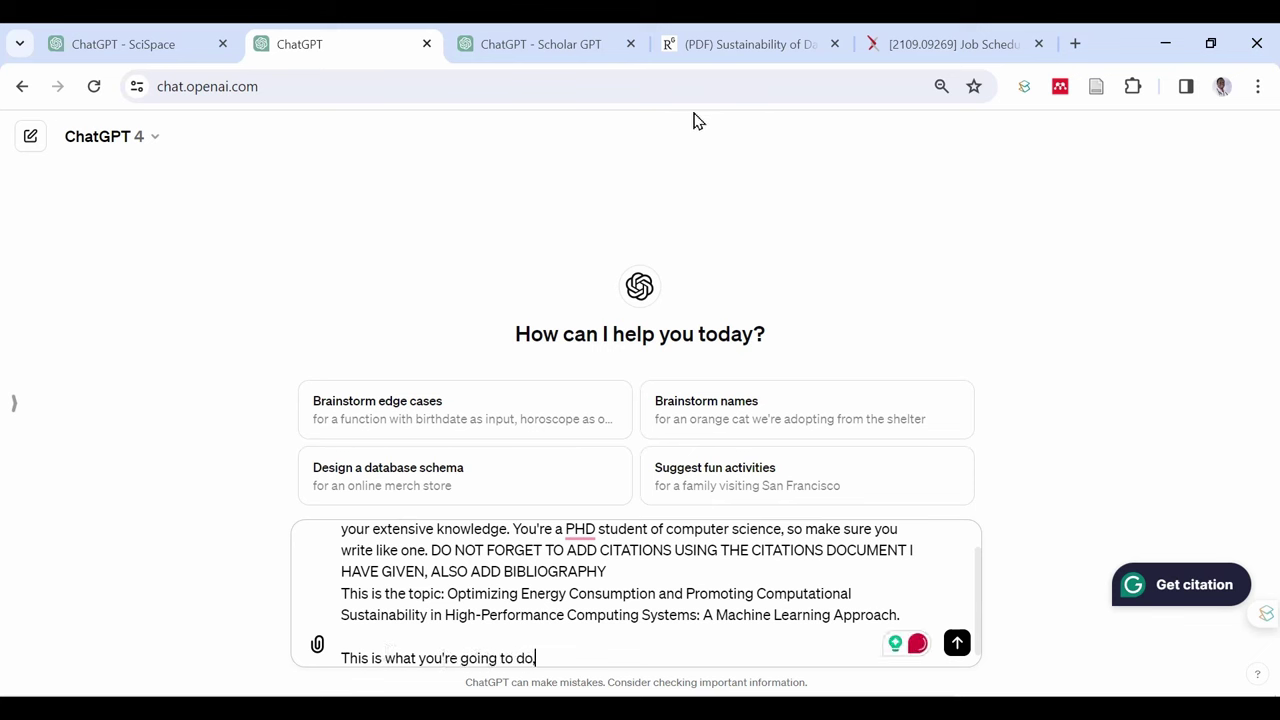
{"action": "type", "text": "after you have understood this command and read everything in the file I have given you, ask me for what next then only start writing after I have given you how to write following my pattern."}
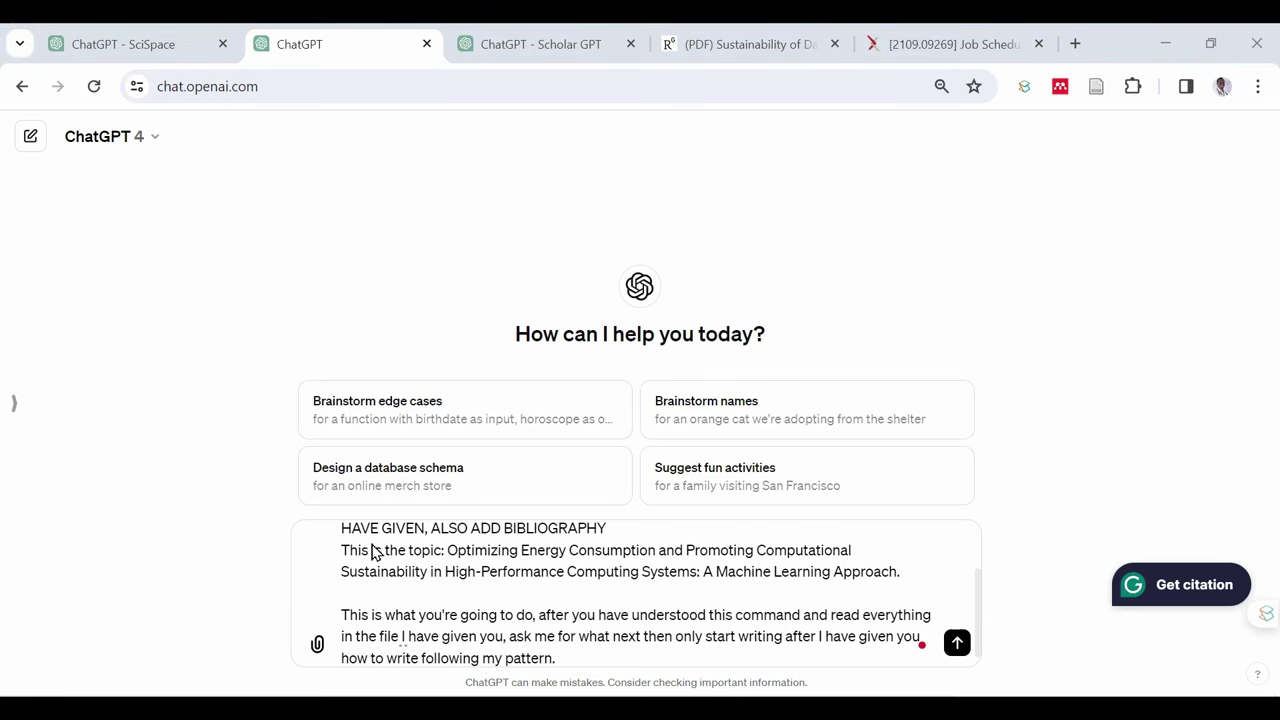
Attach My Library.txt to the review prompt and send it.
{"action": "left_click", "coordinate": [345, 194]}
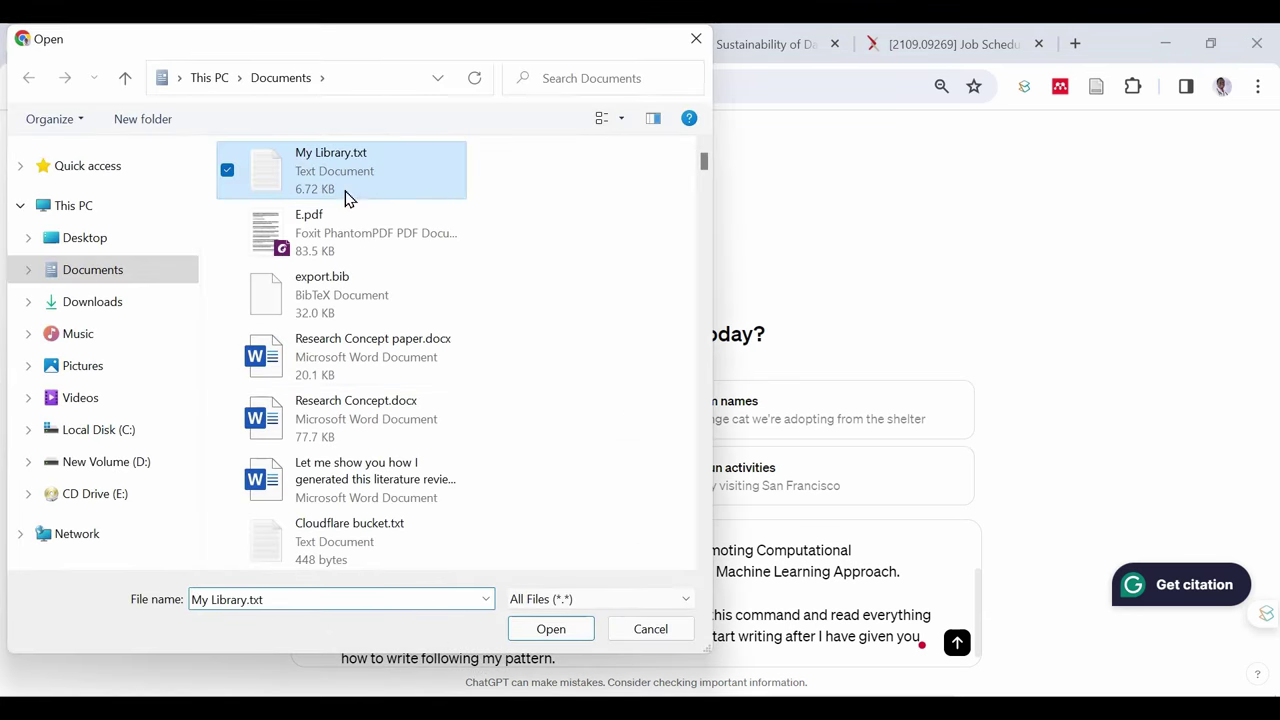
{"action": "left_click", "coordinate": [529, 626]}
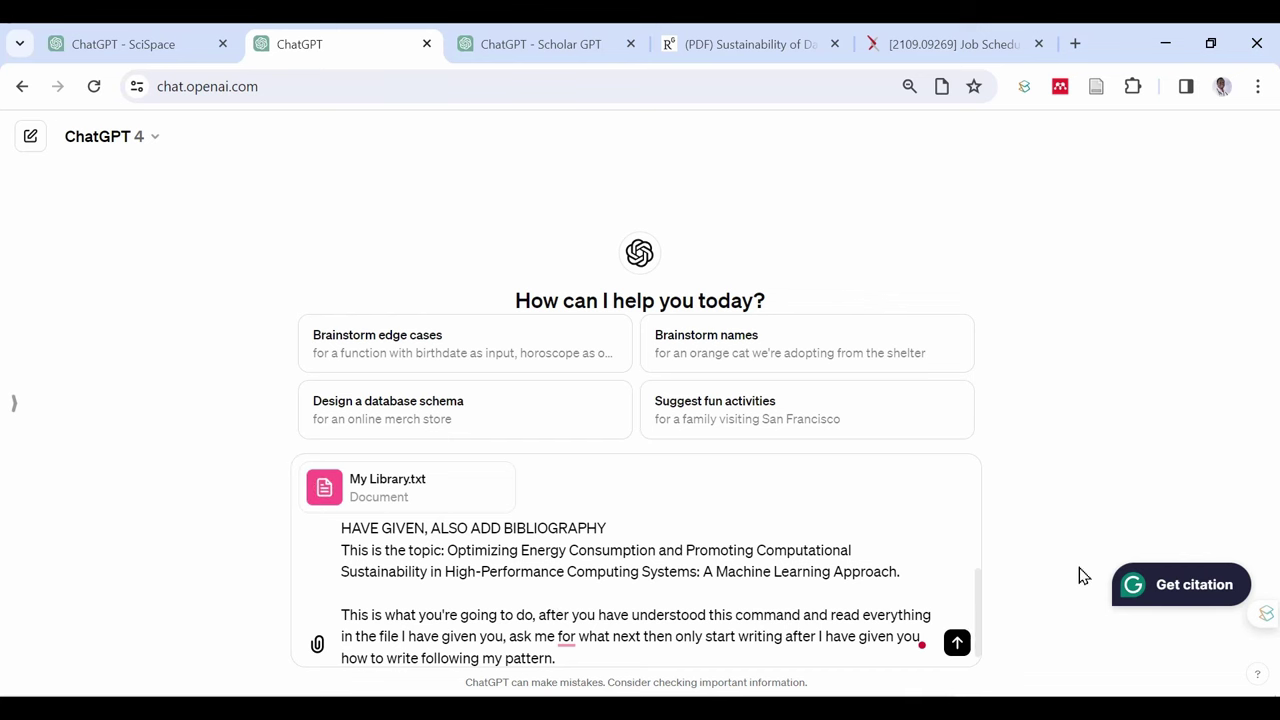
{"action": "left_click", "coordinate": [957, 645]}
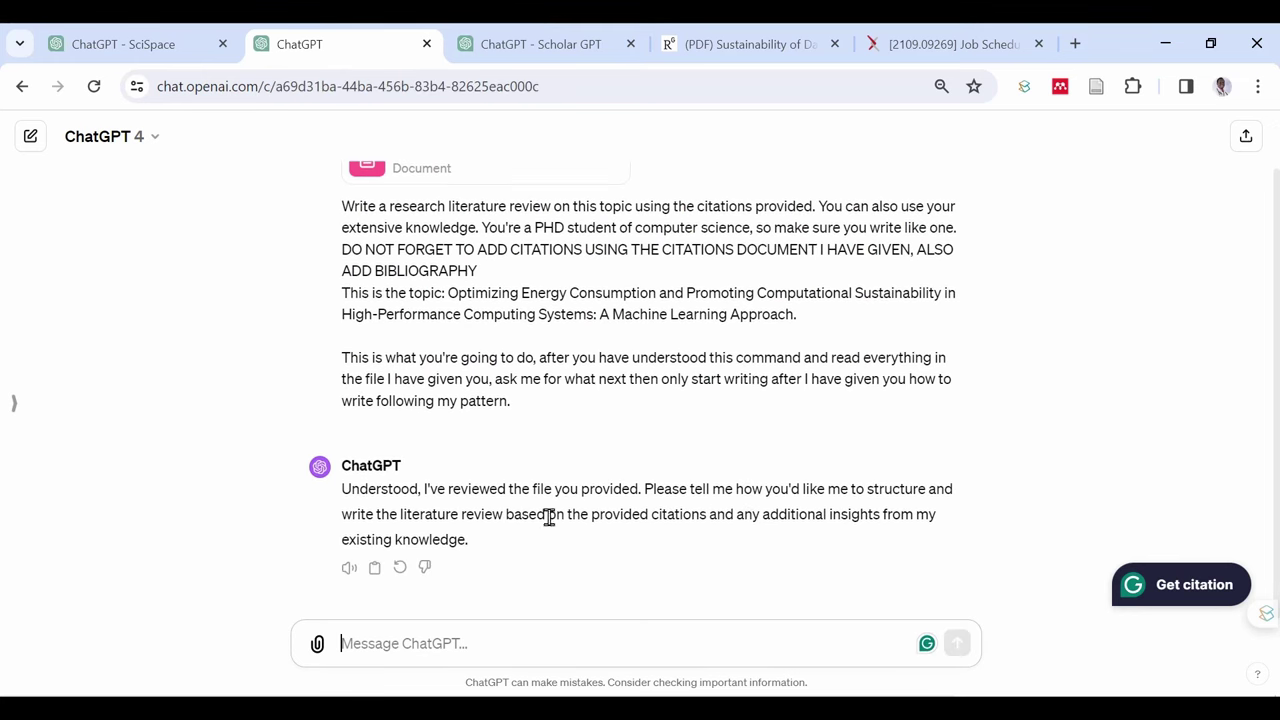
Replace the draft with the write-each-section-then-ask instruction and send it.
{"action": "type", "text": "N"}
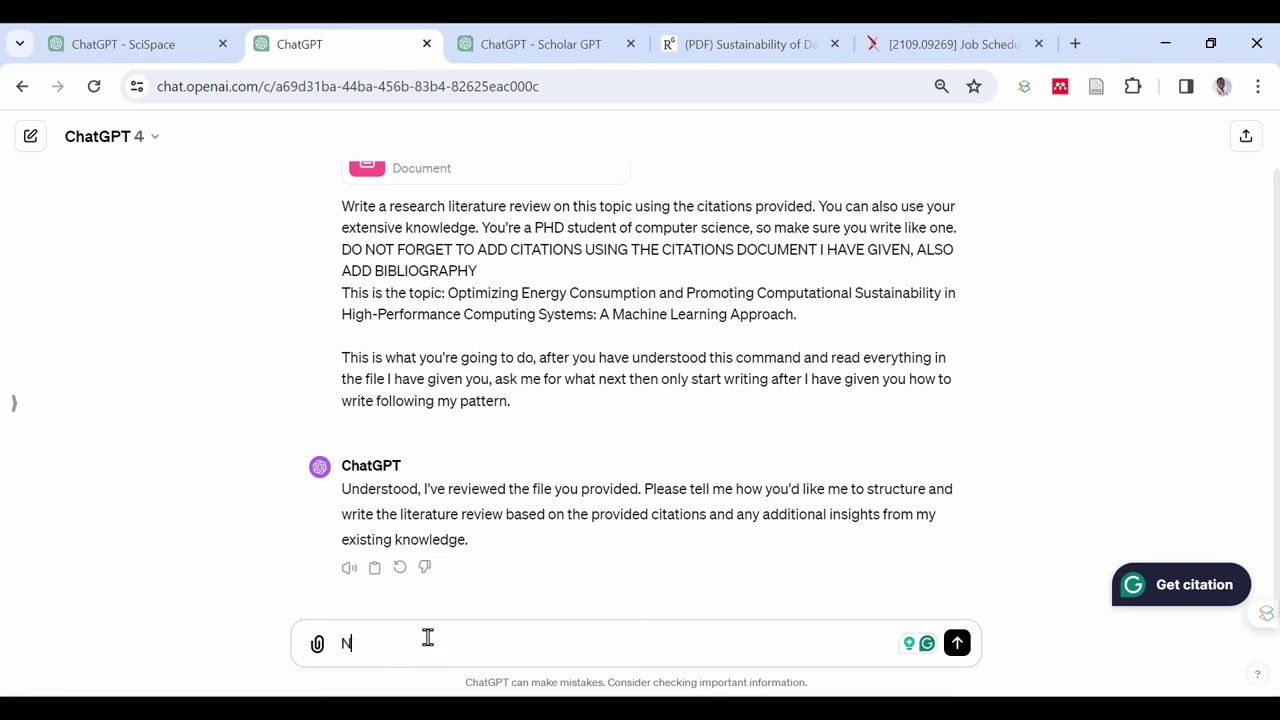
{"action": "type", "text": "ow, for"}
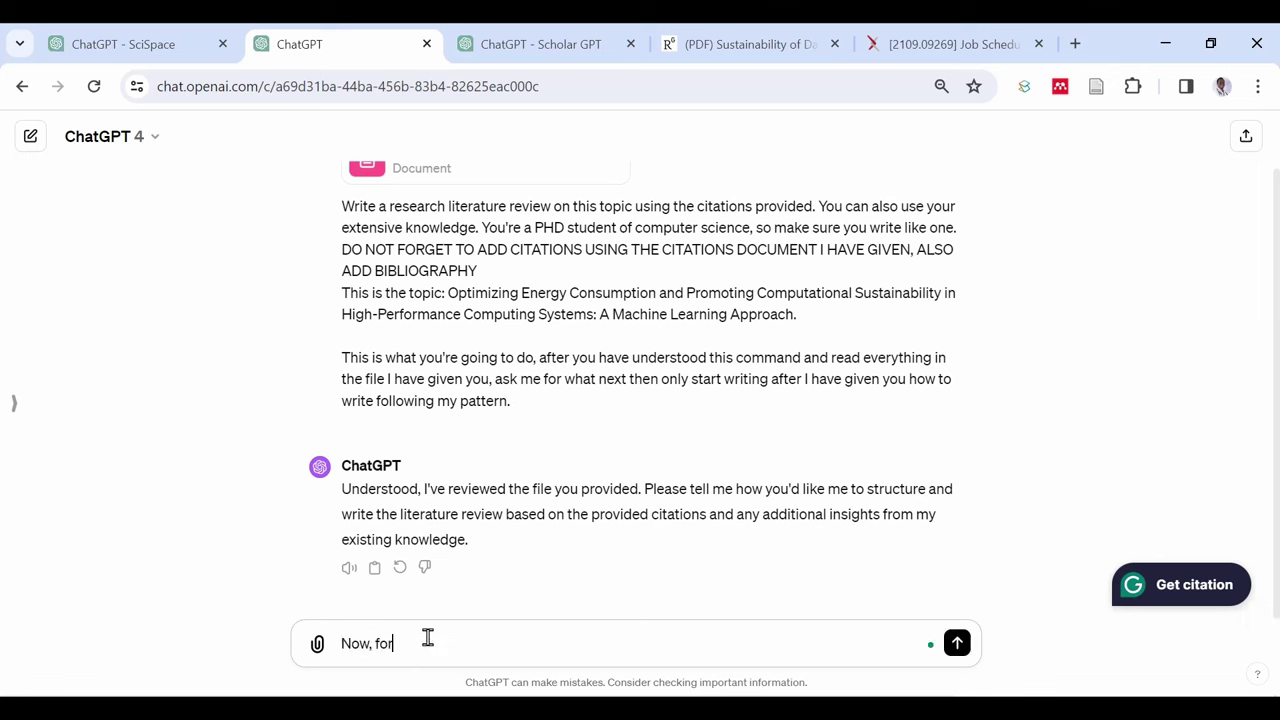
{"action": "type", "text": " every"}
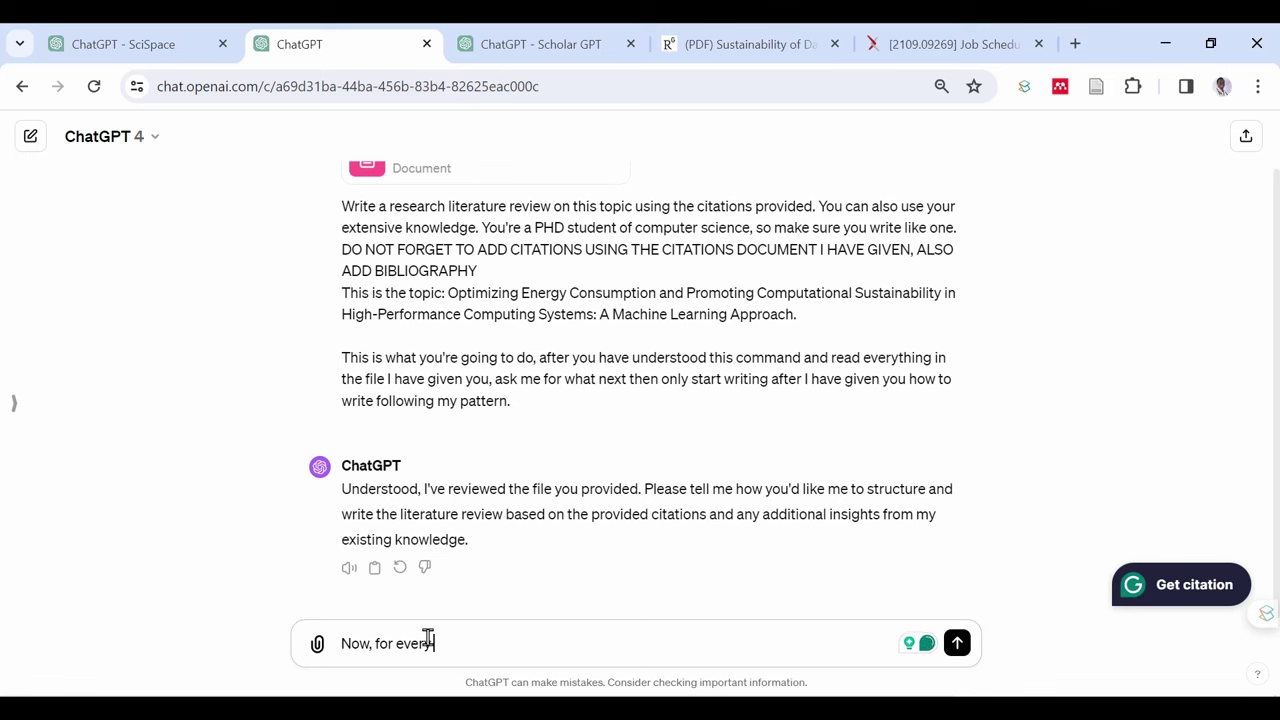
{"action": "type", "text": " section of this lieteratr"}
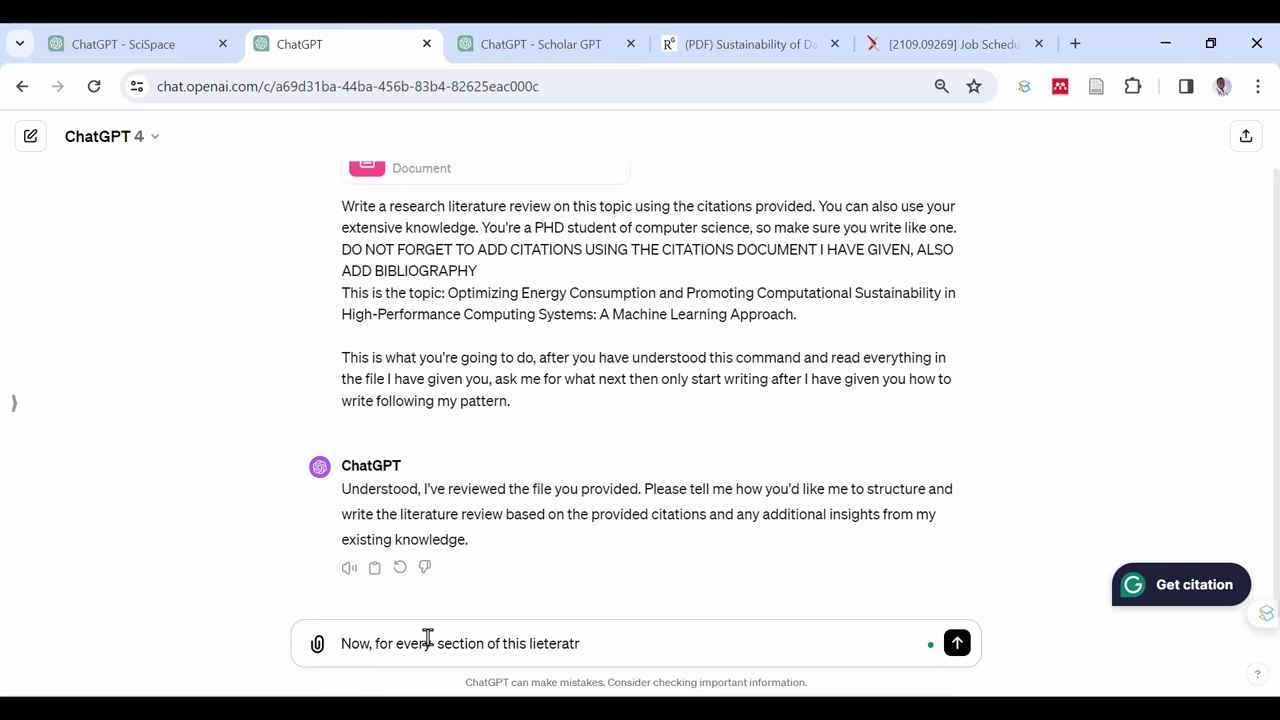
{"action": "key", "text": "ctrl+a"}
{"action": "type", "text": "Now, for every section of this literature review, you're going to ask me if you should move to the next section of it, if I say proceed, then you can move to the next section if I say no, then create a new paragraph on the section you have been writing on. Only go to the next section if I say its okay to move to the next, otherwise, continue expounding more on the section you have been working on by creating another paragraph. If you have understood this, rephrase it for me, then I will know you have understood this because it is important."}
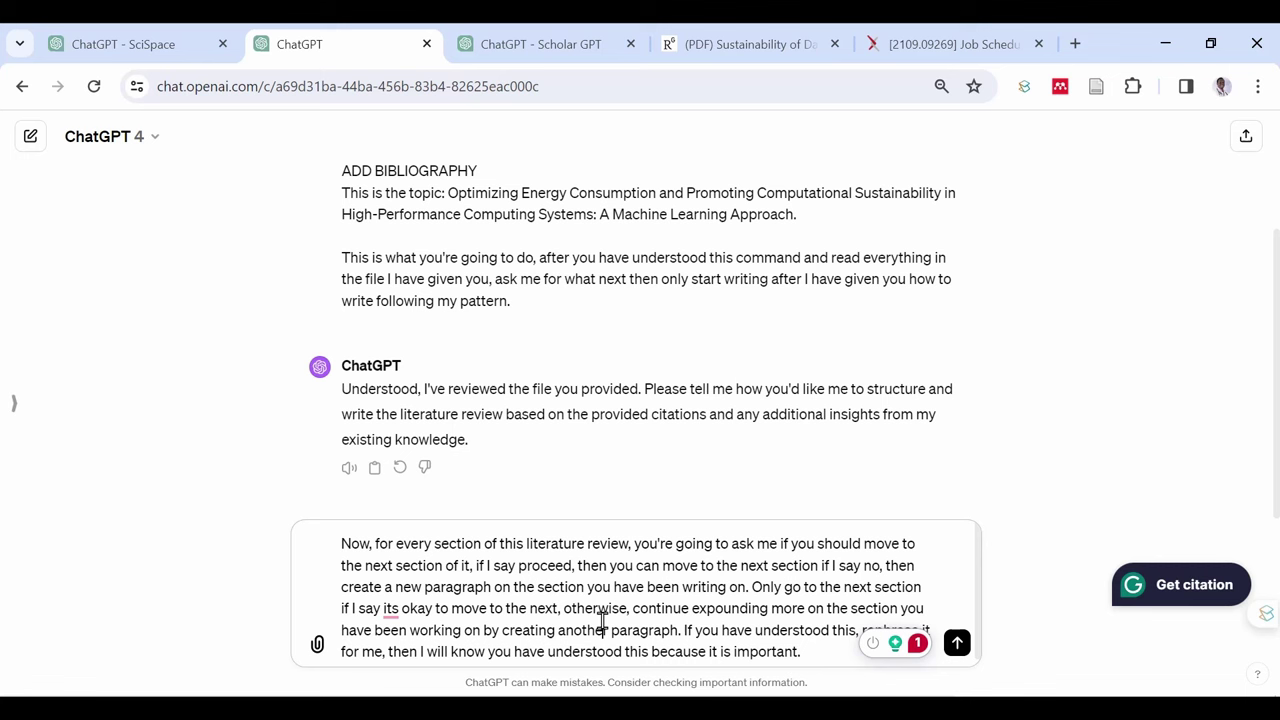
{"action": "left_click", "coordinate": [957, 643]}
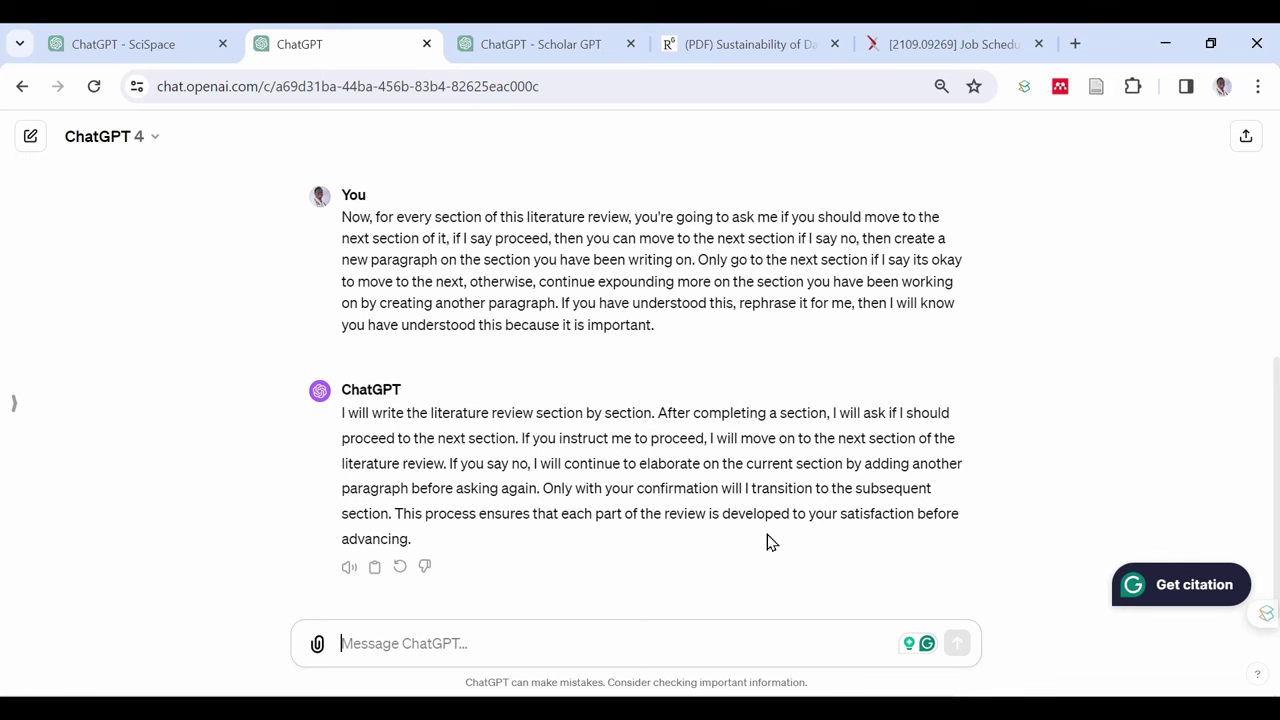
Tell ChatGPT 'Perfect, now proceed', then 'no' and 'Do not proceed to next section' to expand the current one.
{"action": "type", "text": "Perfect, now proceed"}
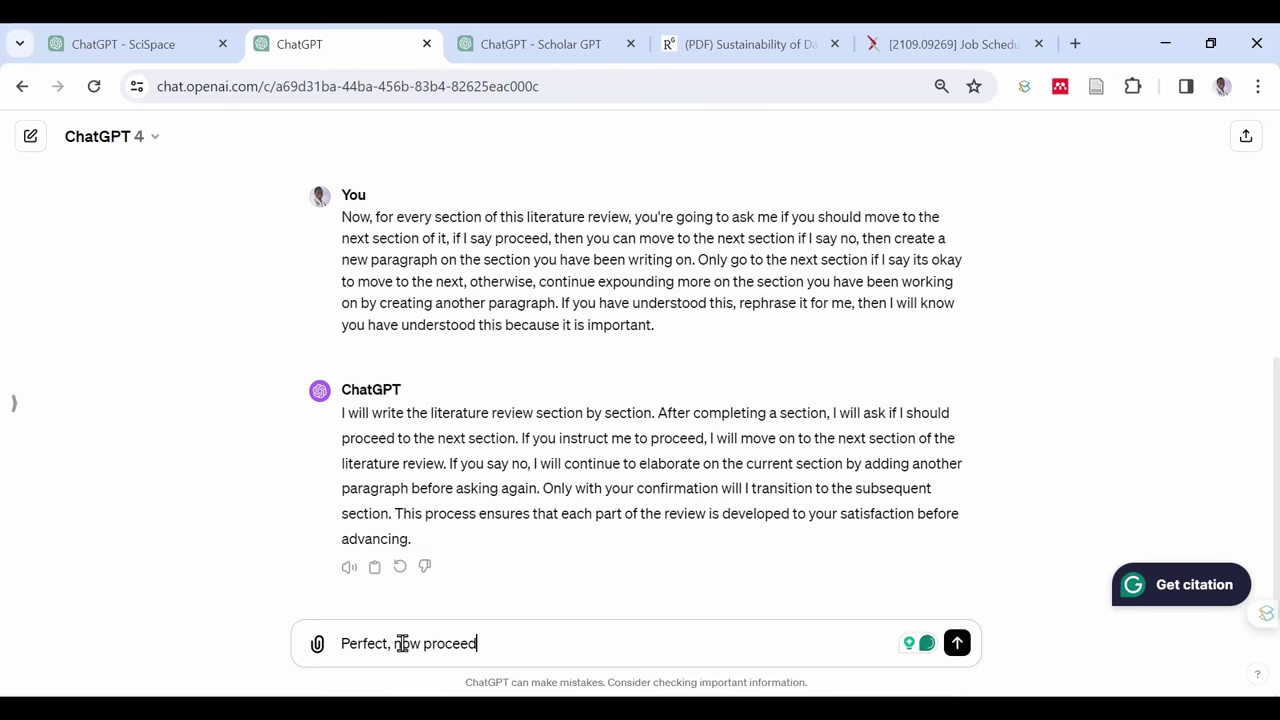
{"action": "key", "text": "Return"}
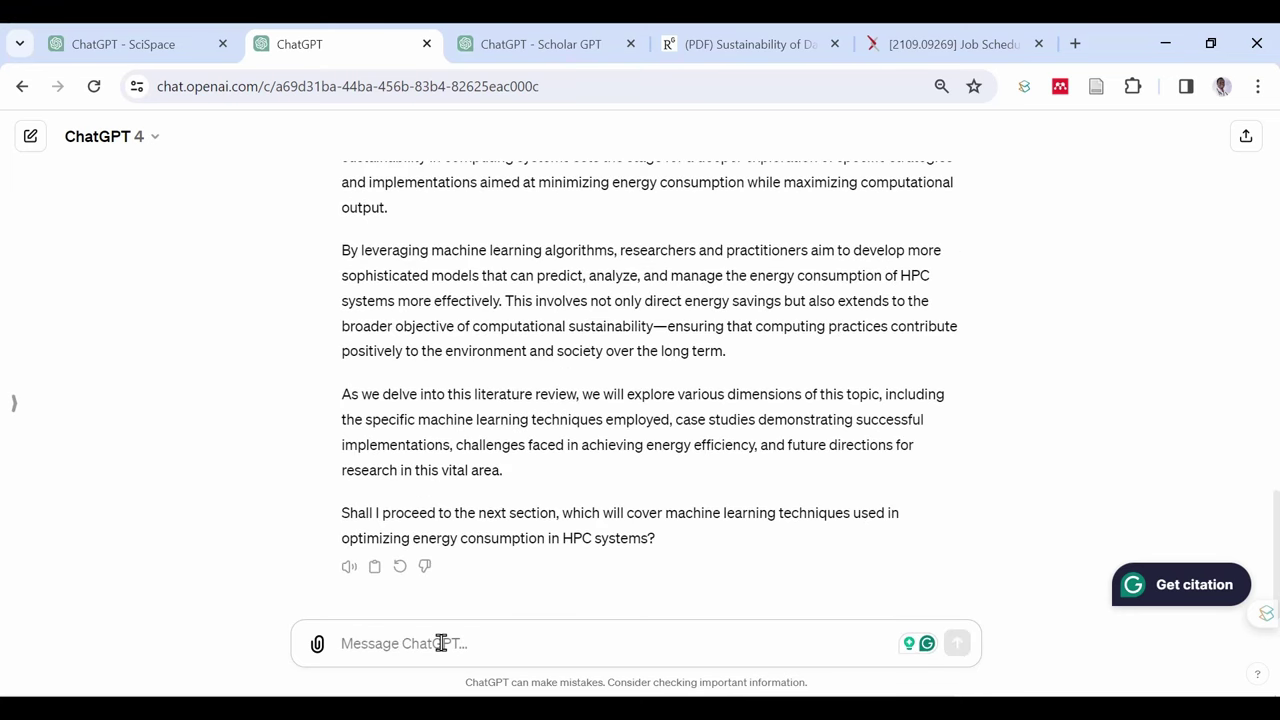
{"action": "type", "text": "no"}
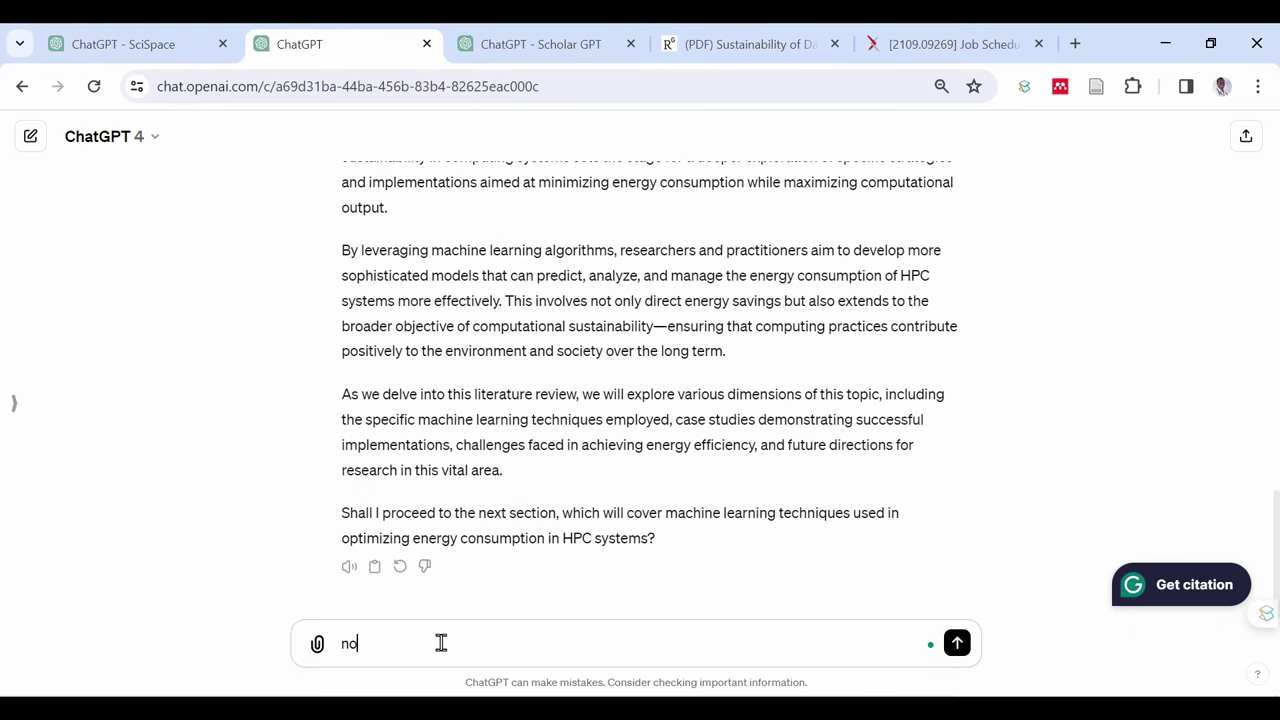
{"action": "key", "text": "Return"}
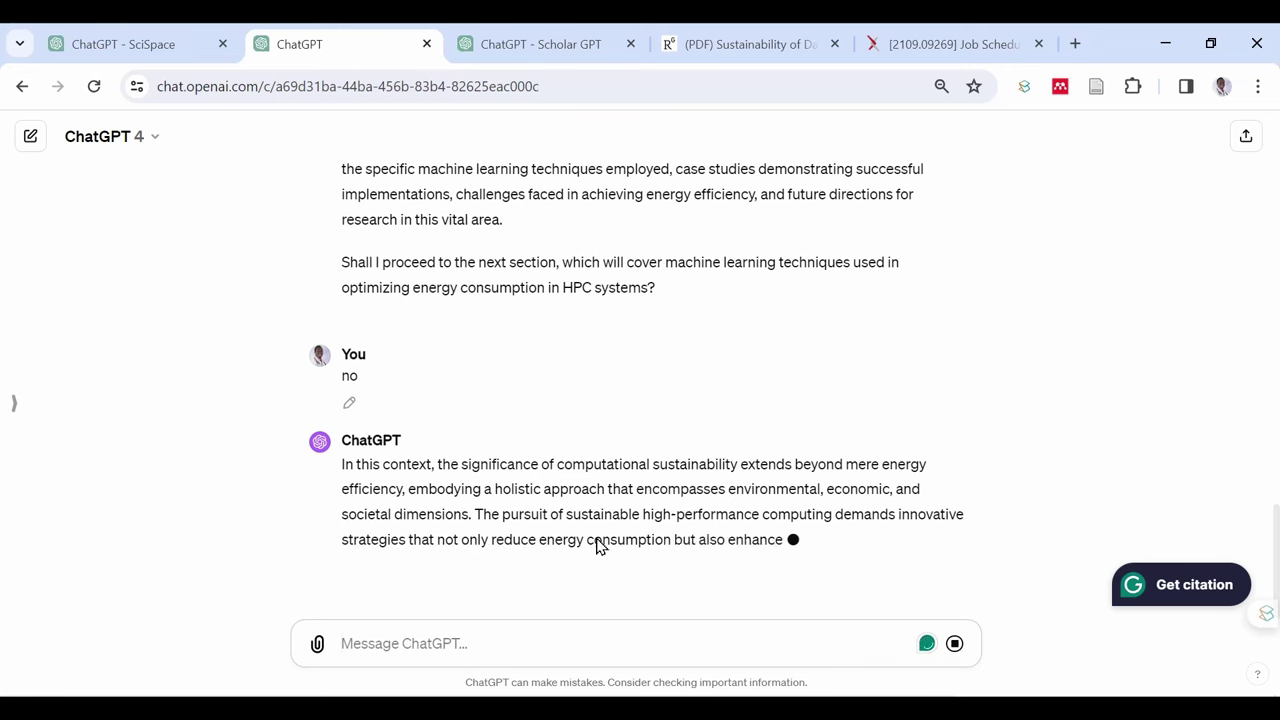
{"action": "type", "text": "Do not proceed to nex"}
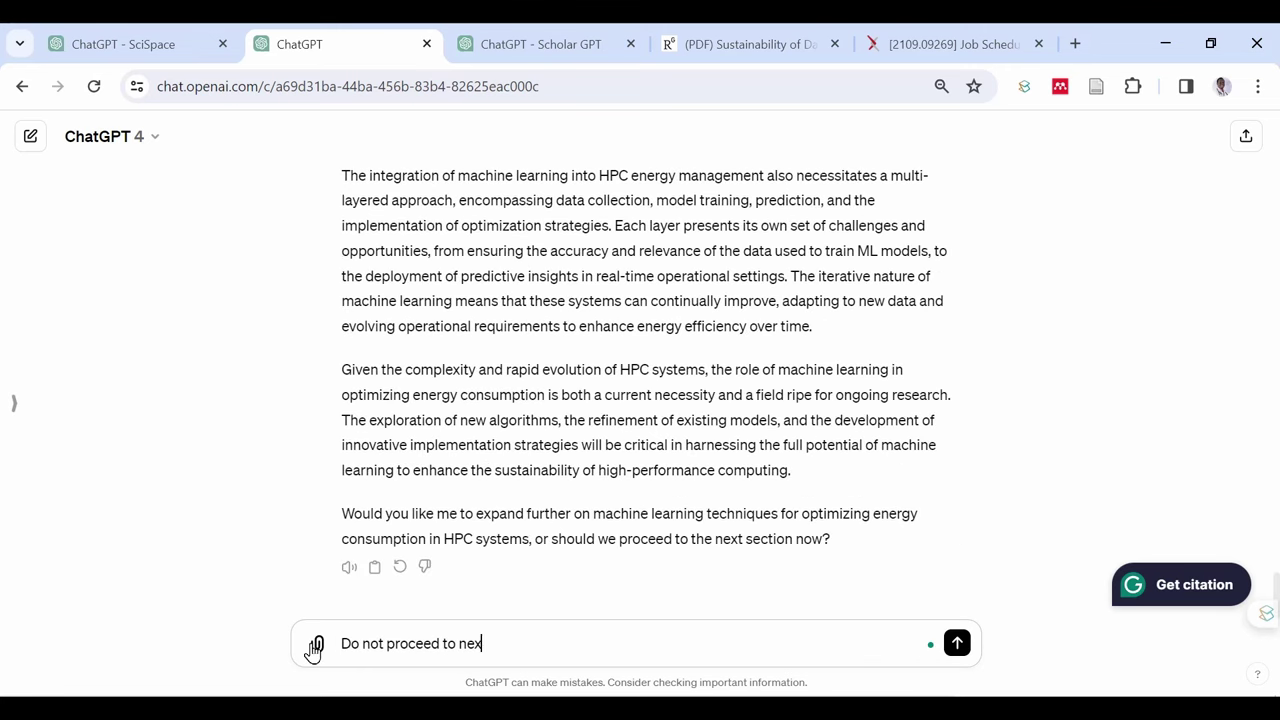
{"action": "type", "text": "t secti"}
{"action": "type", "text": "on"}
{"action": "key", "text": "Return"}
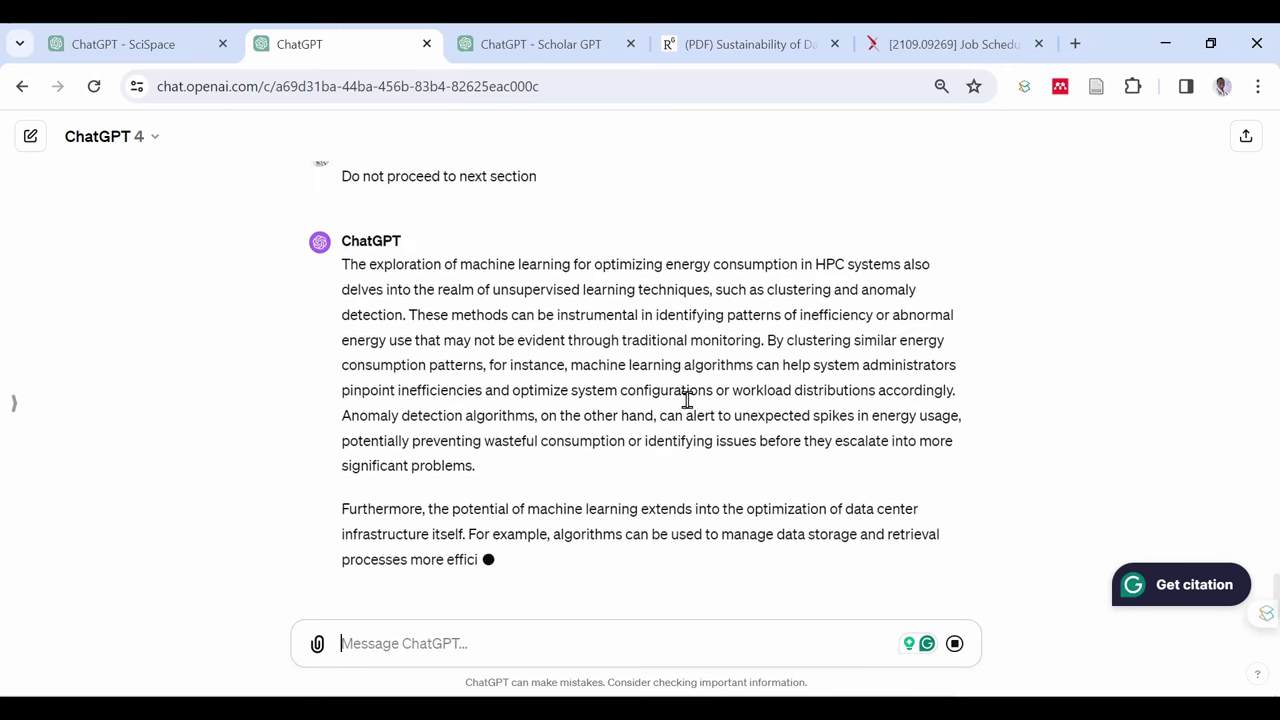
Select the expanded reply on clustering, anomaly detection and data-center infrastructure and copy it.
{"action": "scroll", "coordinate": [549, 372], "scroll_direction": "up", "scroll_amount": 1}
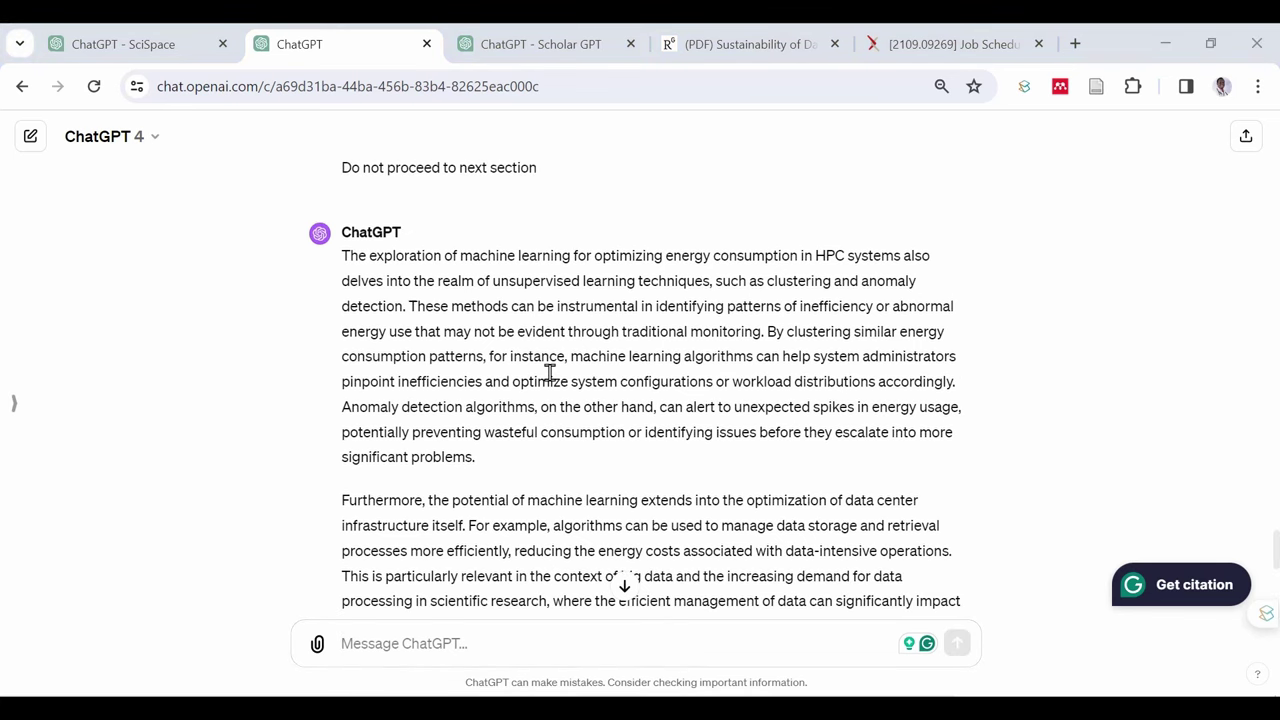
{"action": "left_click_drag", "start_coordinate": [342, 254], "coordinate": [580, 470]}
{"action": "right_click", "coordinate": [356, 400]}
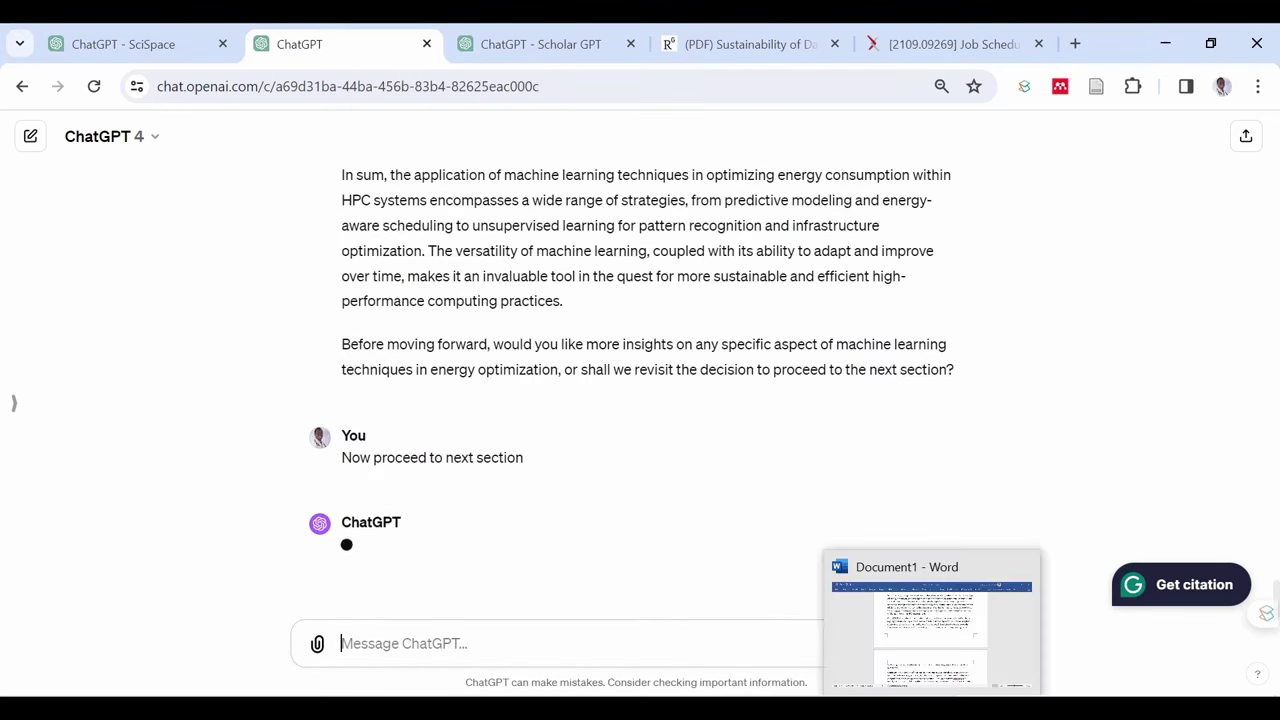
Paste the copied review text at the end of the Word document using Merge Formatting.
{"action": "key", "text": "alt+Tab"}
{"action": "key", "text": "ctrl+End"}
{"action": "right_click", "coordinate": [352, 272]}
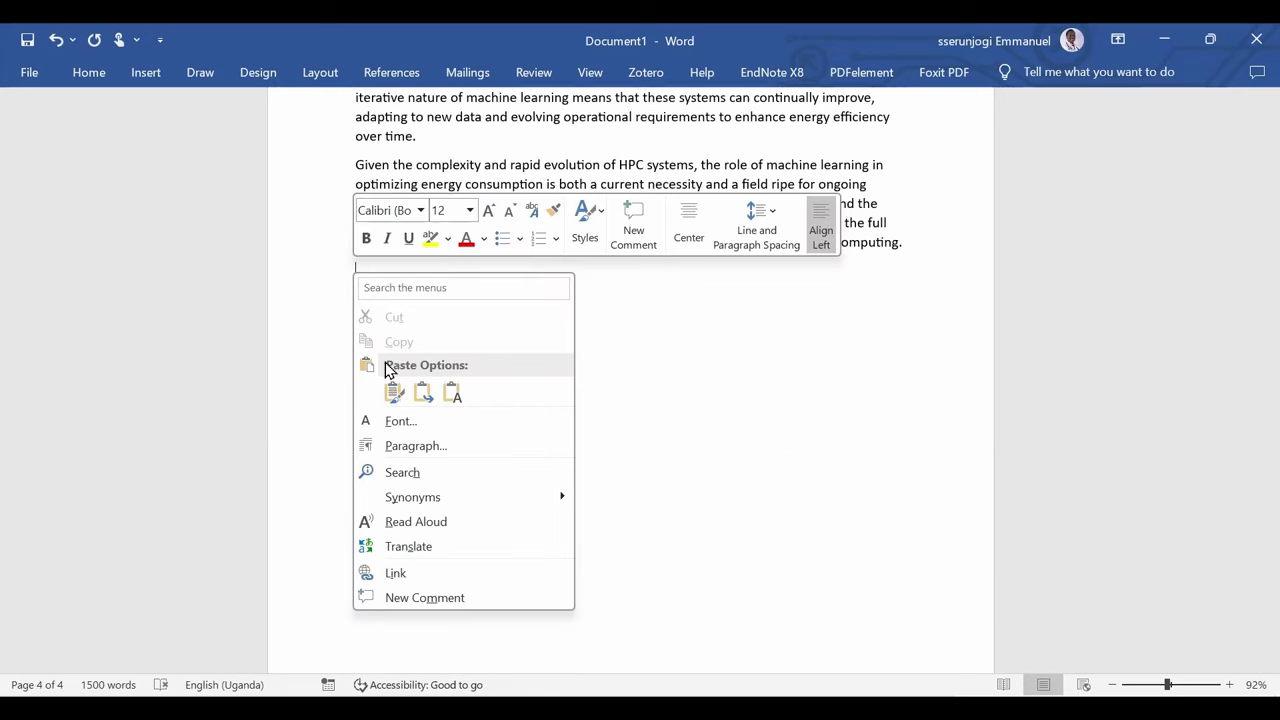
{"action": "left_click", "coordinate": [422, 393]}
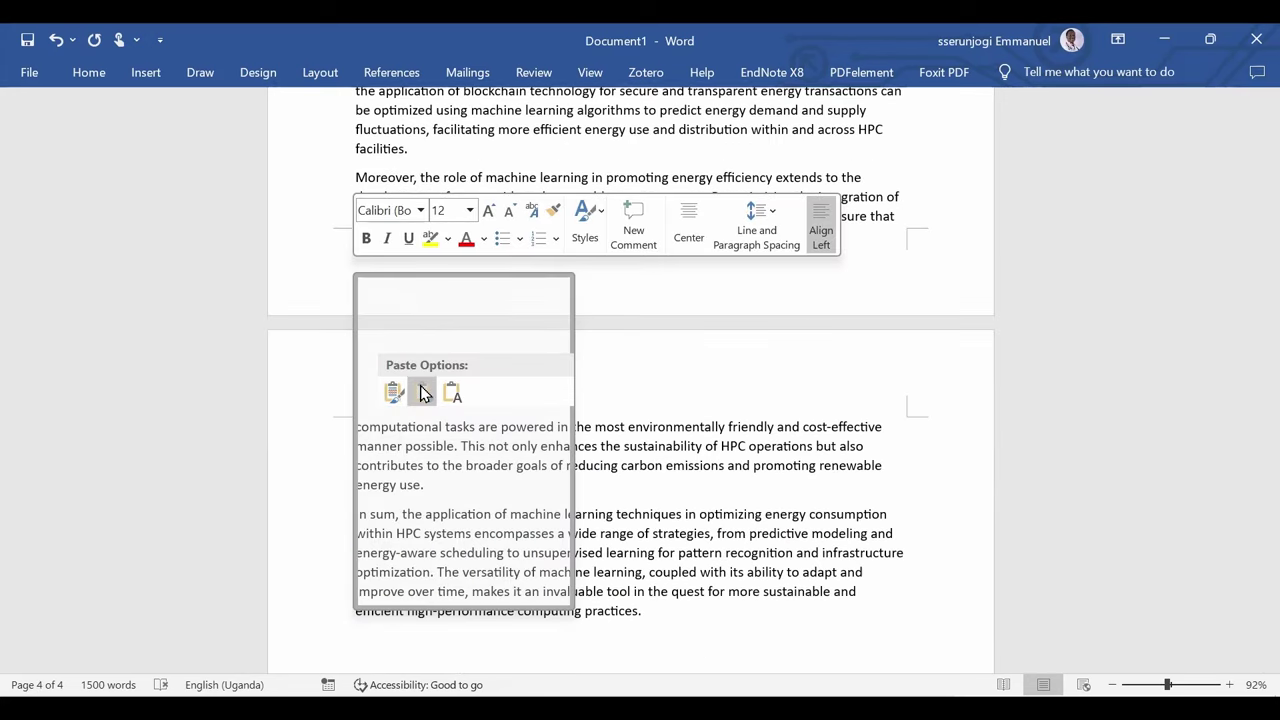
{"action": "key", "text": "alt+Tab"}
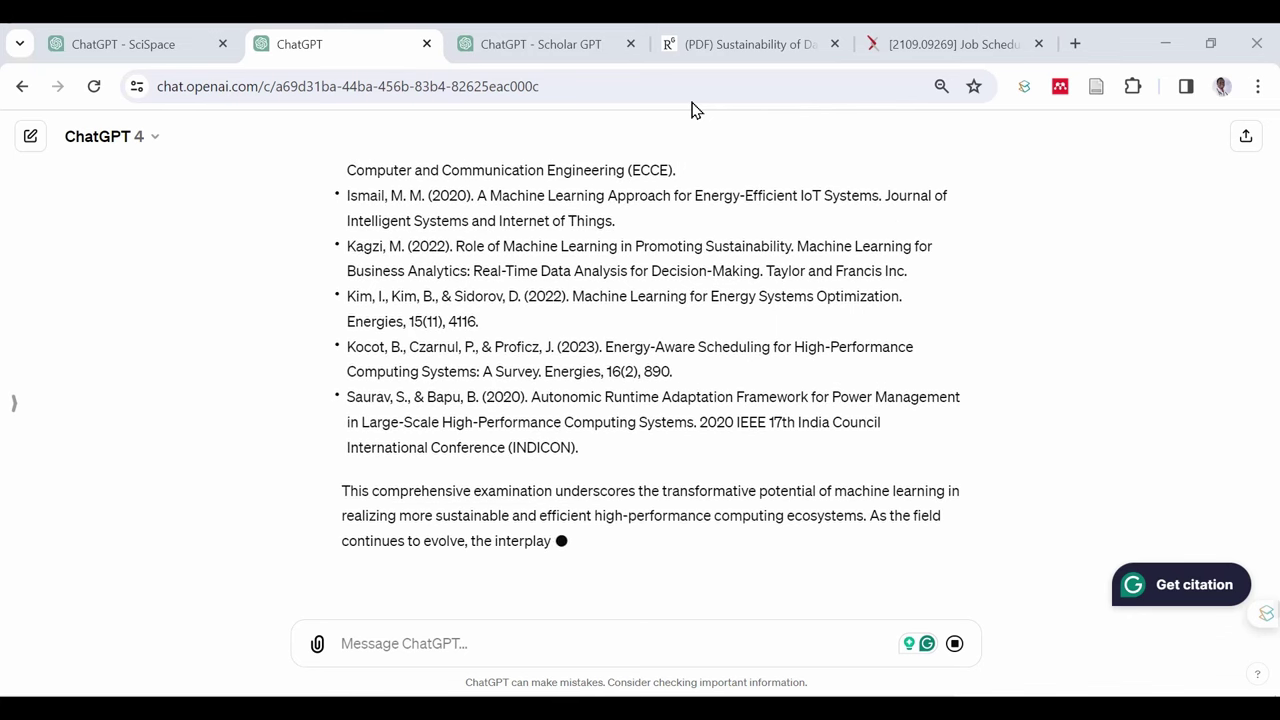
Scroll through the 11-page Word review to check the conclusion and bulleted Bibliography.
{"action": "key", "text": "alt+Tab"}
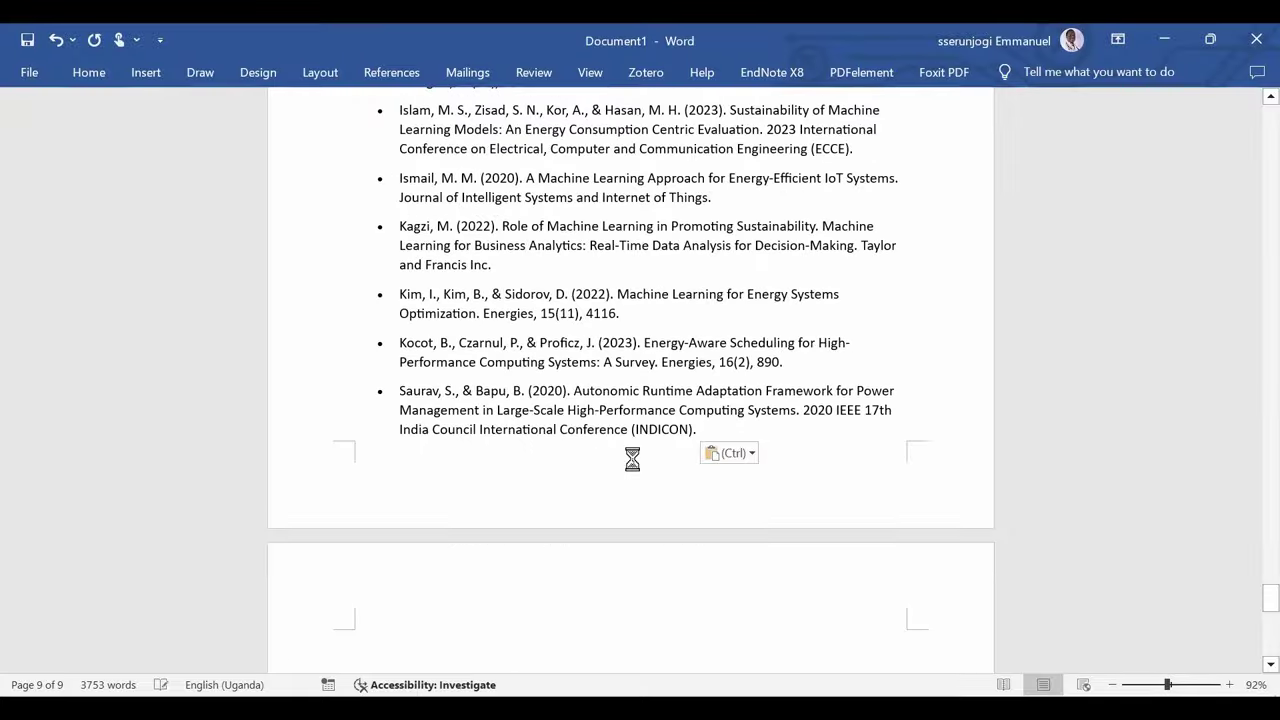
{"action": "scroll", "coordinate": [632, 459], "scroll_direction": "down", "scroll_amount": 3}
{"action": "scroll", "coordinate": [632, 459], "scroll_direction": "up", "scroll_amount": 7}
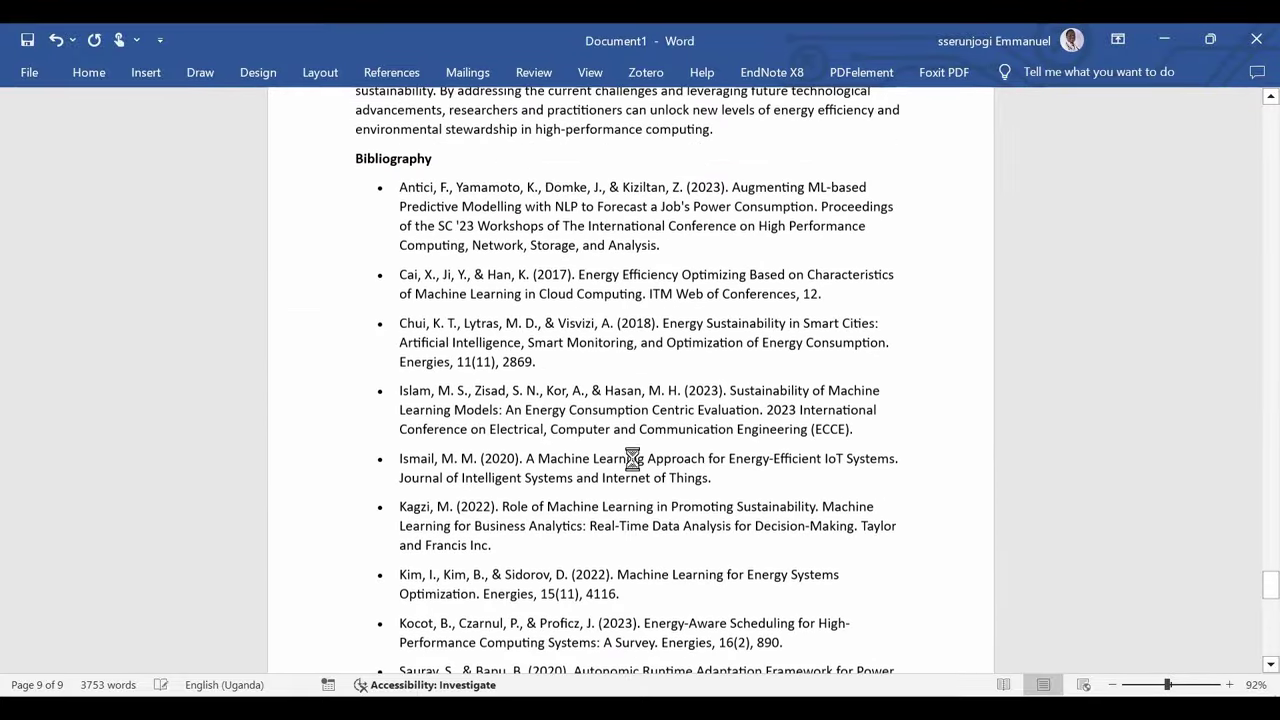
{"action": "scroll", "coordinate": [632, 459], "scroll_direction": "up", "scroll_amount": 2}
{"action": "scroll", "coordinate": [632, 459], "scroll_direction": "down", "scroll_amount": 3}
{"action": "scroll", "coordinate": [632, 459], "scroll_direction": "up", "scroll_amount": 10}
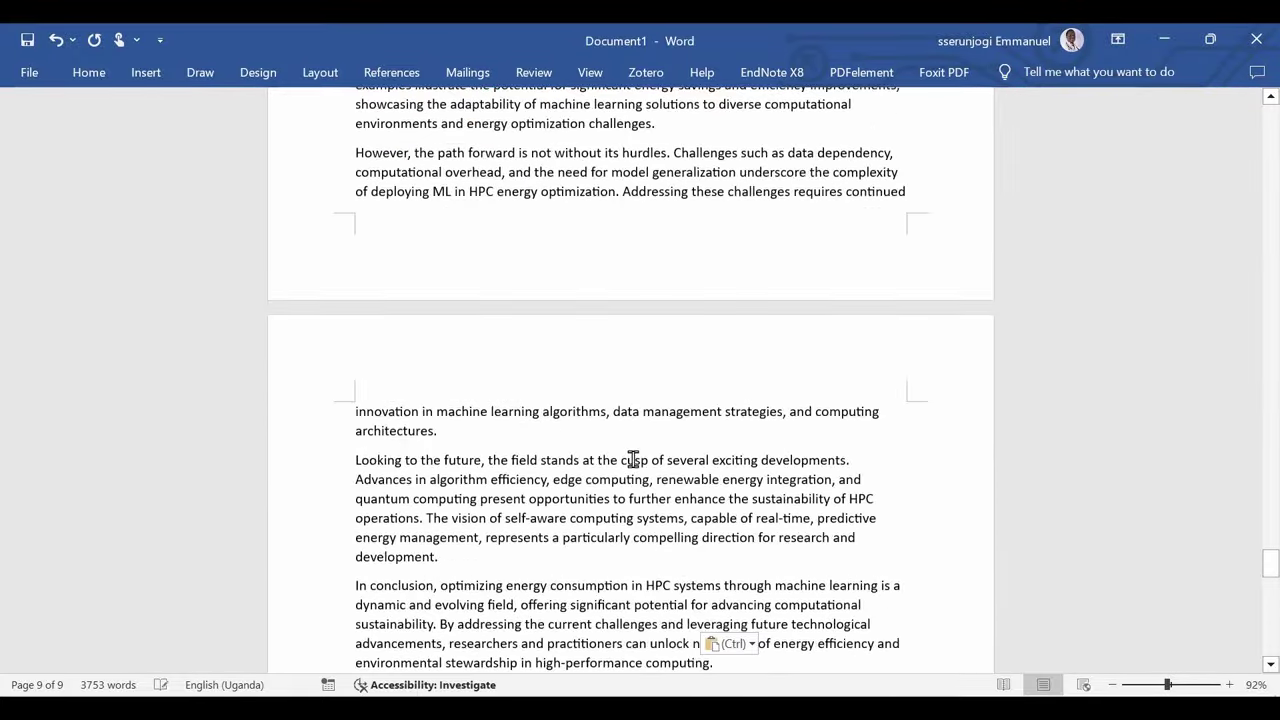
{"action": "scroll", "coordinate": [632, 459], "scroll_direction": "up", "scroll_amount": 15}
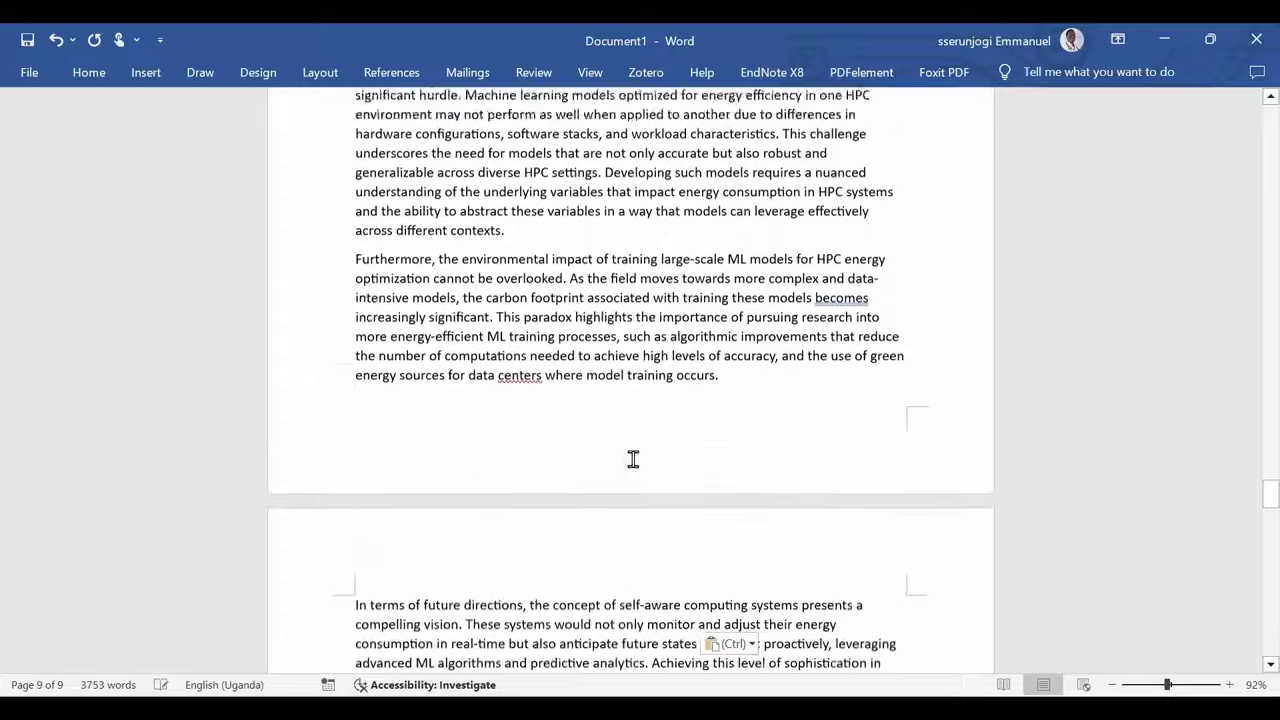
{"action": "scroll", "coordinate": [633, 459], "scroll_direction": "down", "scroll_amount": 1}
{"action": "scroll", "coordinate": [556, 384], "scroll_direction": "up", "scroll_amount": 15}
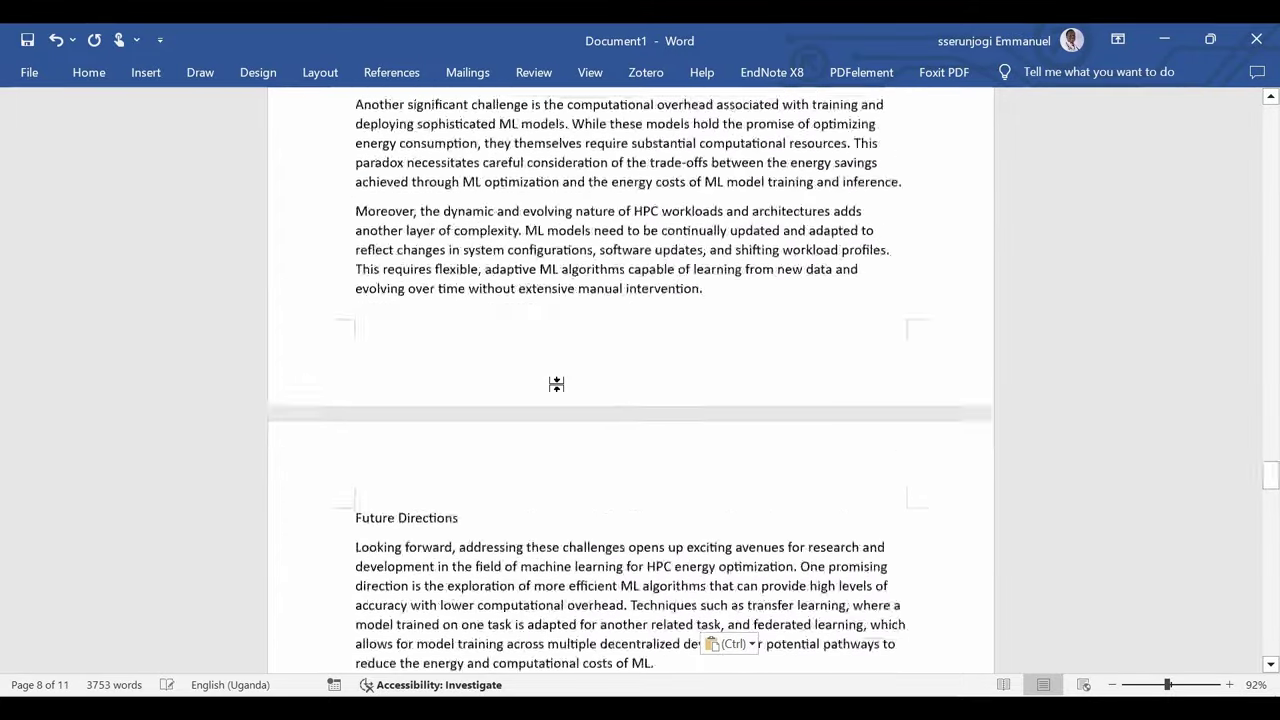
{"action": "scroll", "coordinate": [33, 667], "scroll_direction": "up", "scroll_amount": 12}
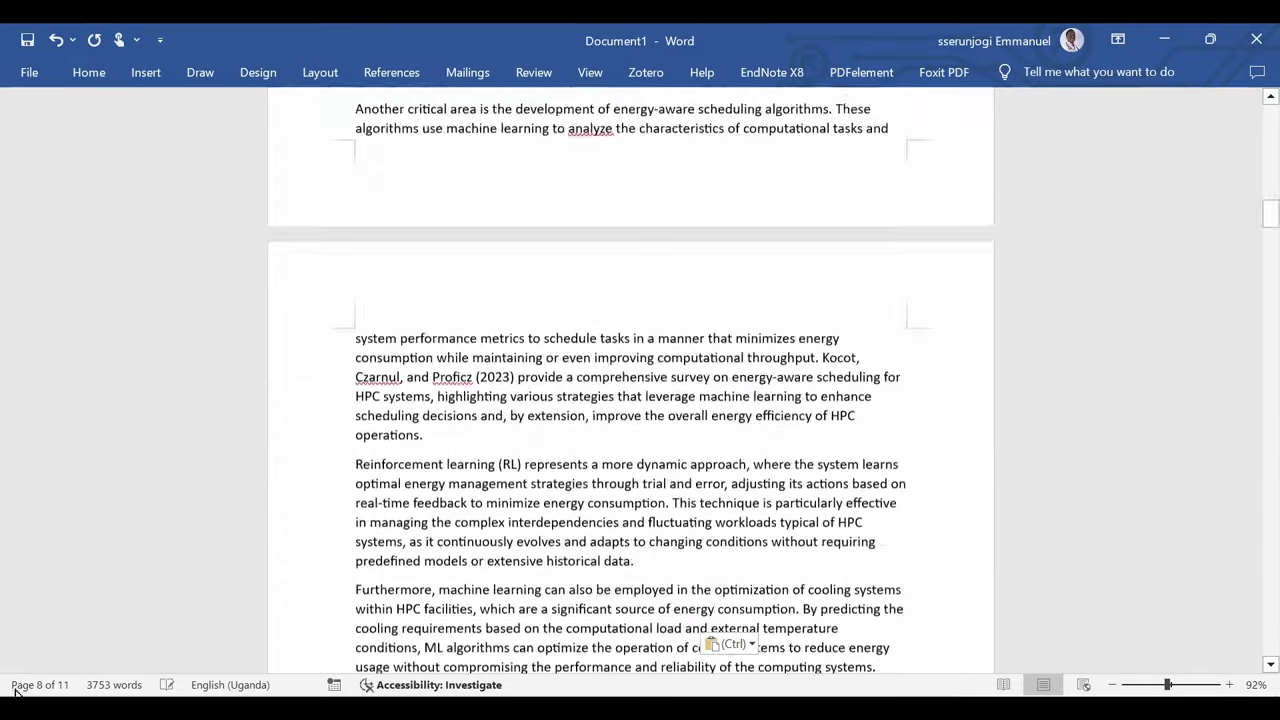
{"action": "scroll", "coordinate": [145, 657], "scroll_direction": "up", "scroll_amount": 15}
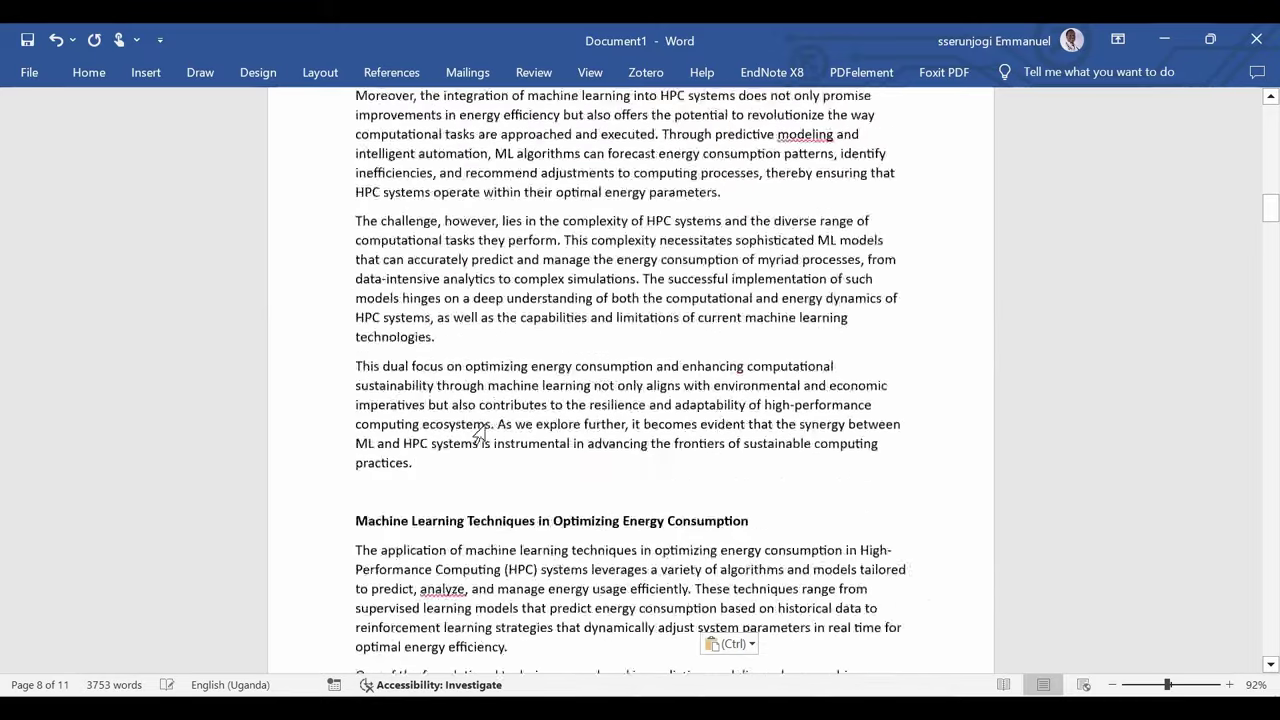
{"action": "scroll", "coordinate": [479, 433], "scroll_direction": "down", "scroll_amount": 6}
{"action": "scroll", "coordinate": [479, 433], "scroll_direction": "down", "scroll_amount": 20}
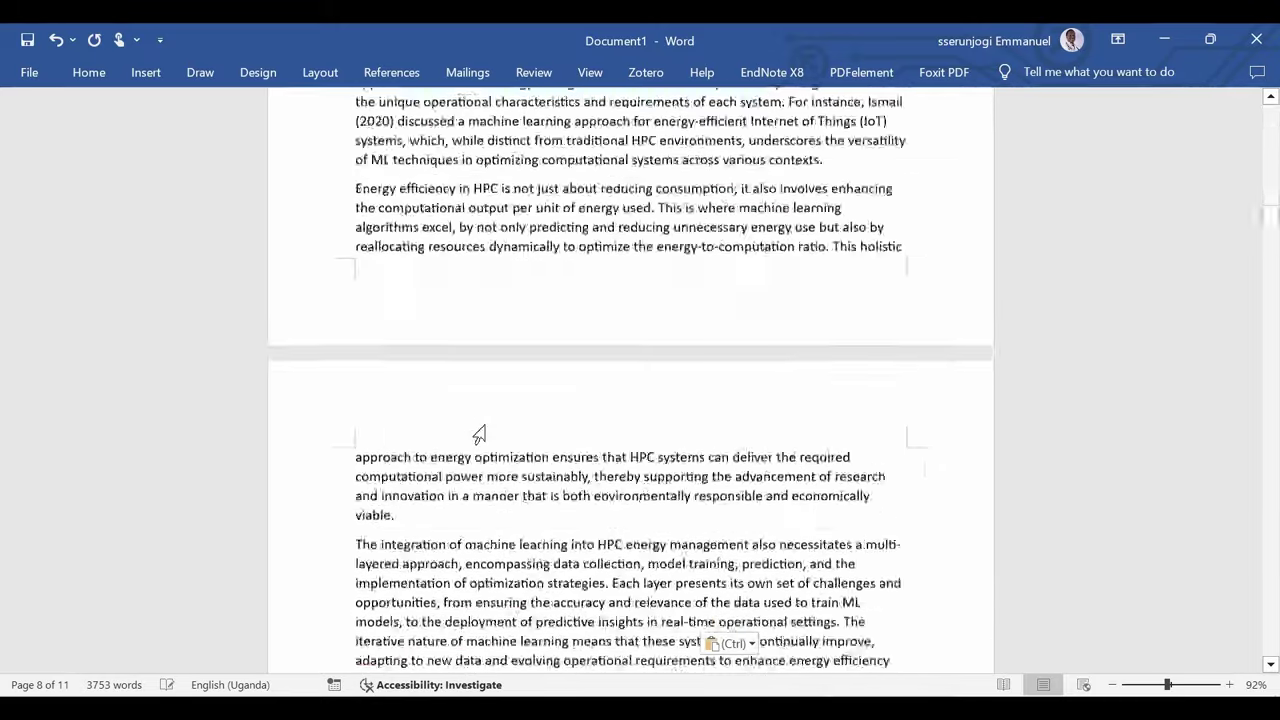
{"action": "scroll", "coordinate": [479, 433], "scroll_direction": "down", "scroll_amount": 12}
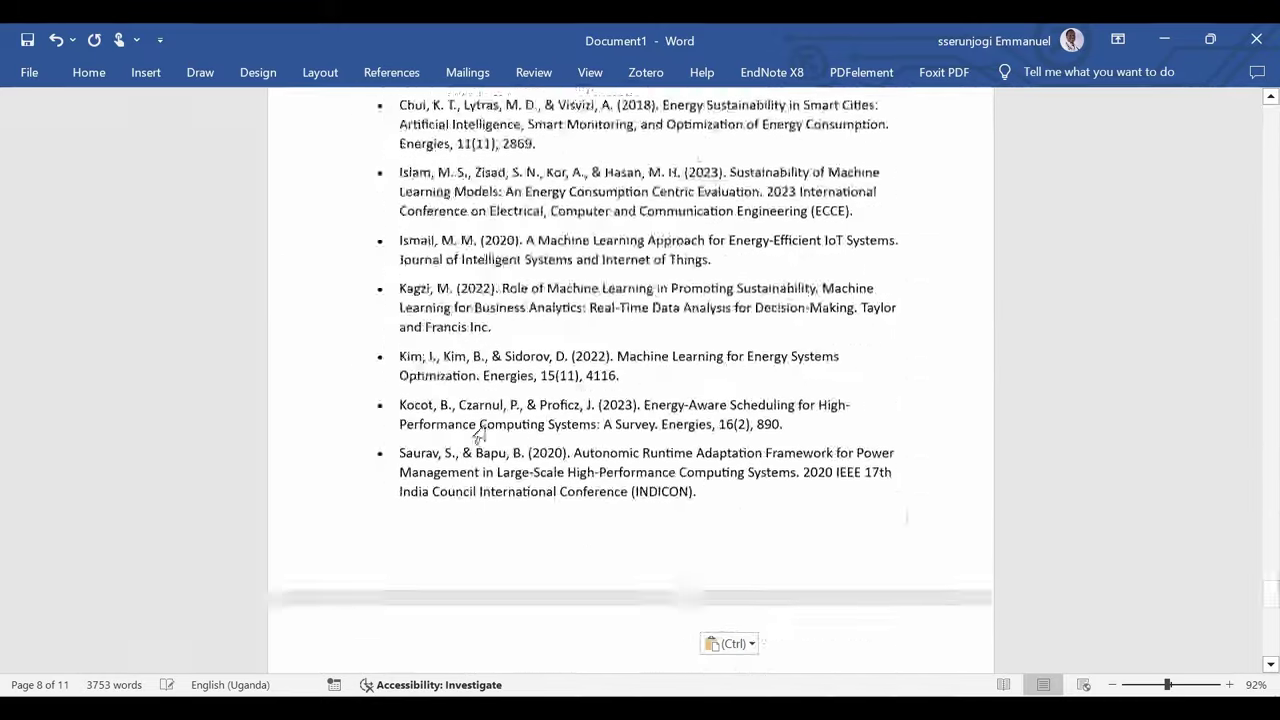
{"action": "scroll", "coordinate": [479, 433], "scroll_direction": "up", "scroll_amount": 10}
{"action": "scroll", "coordinate": [479, 433], "scroll_direction": "up", "scroll_amount": 2}
Deselect the bibliography text in ChatGPT and switch to Zotero's 16 Unfiled Items.
{"action": "mouse_move", "coordinate": [490, 710]}
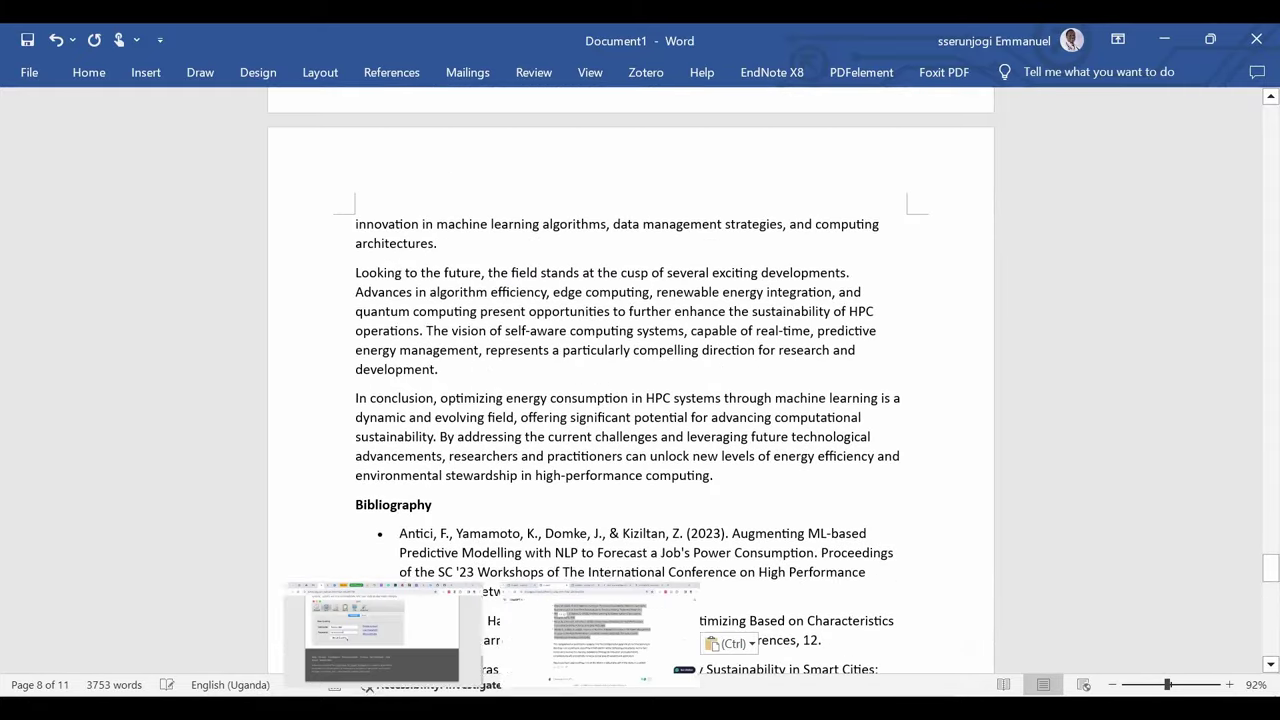
{"action": "left_click", "coordinate": [558, 667]}
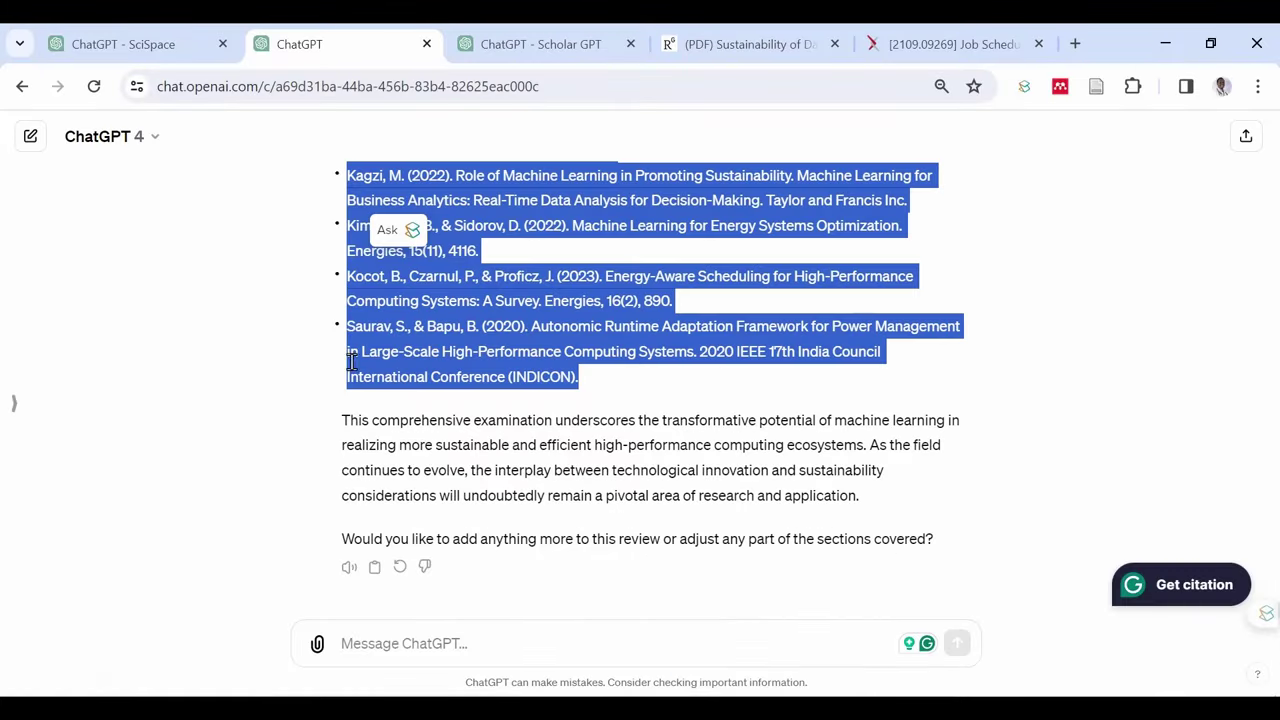
{"action": "left_click", "coordinate": [178, 358]}
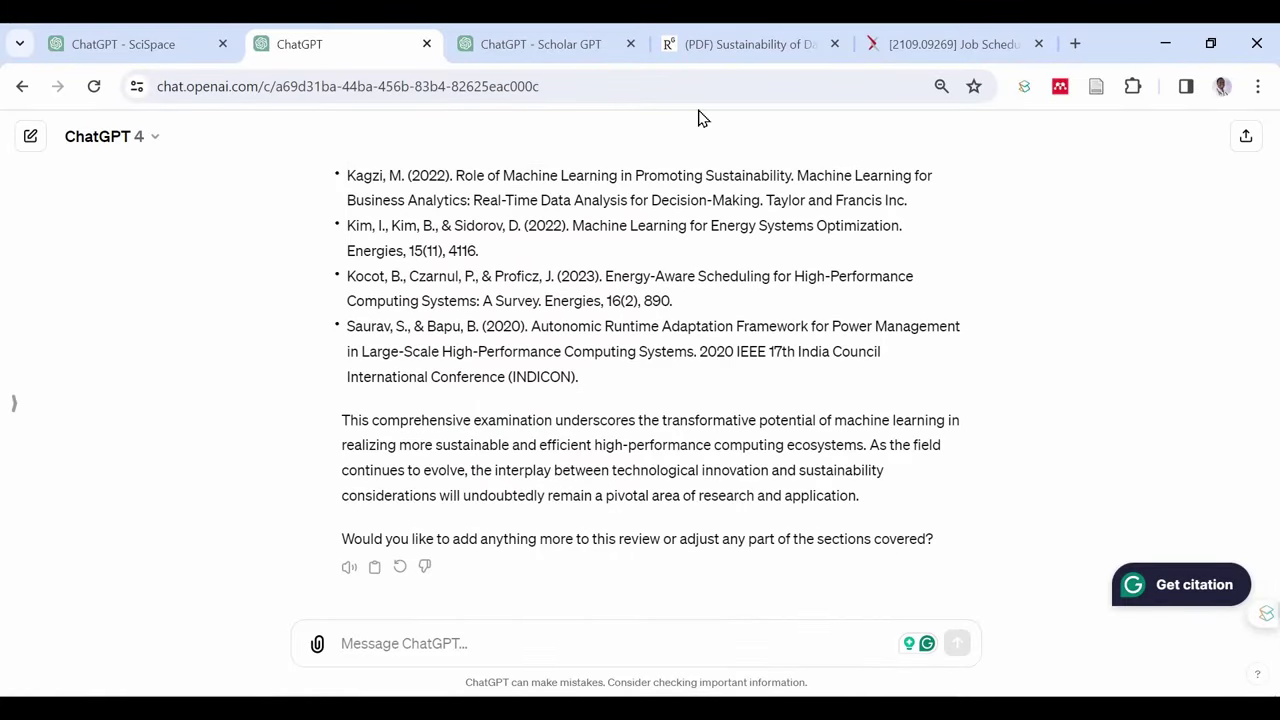
{"action": "left_click", "coordinate": [835, 635]}
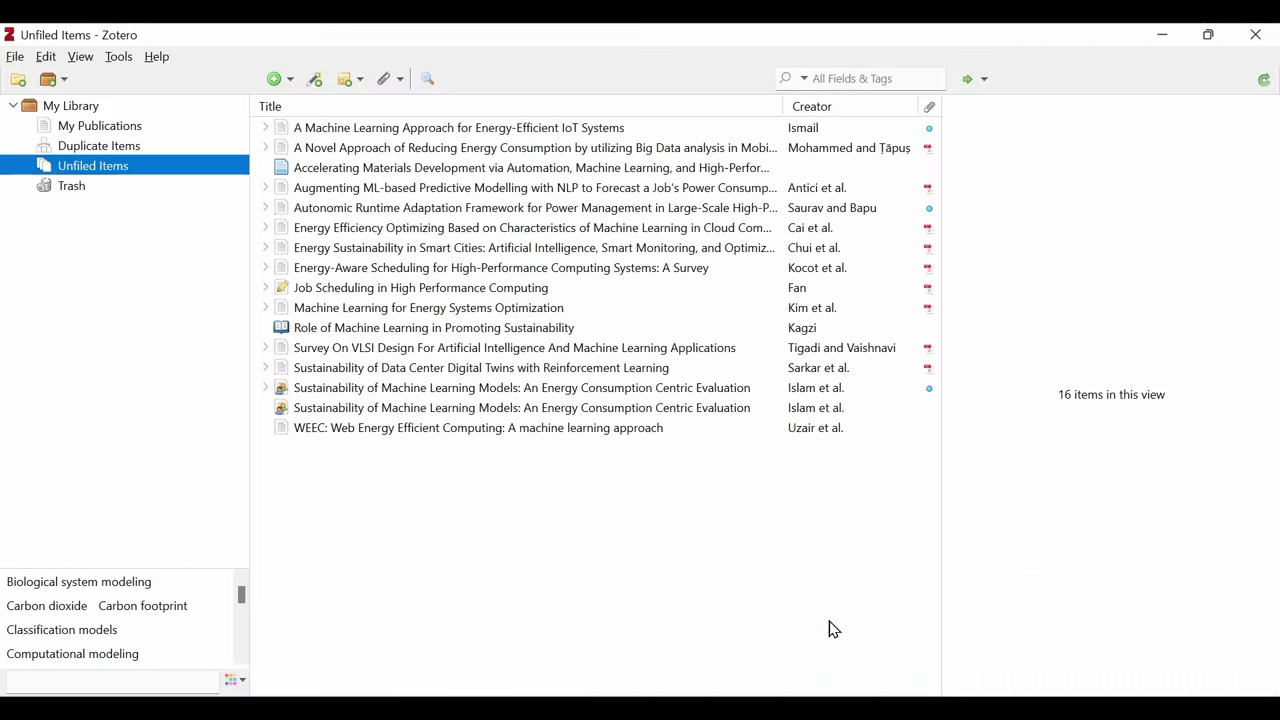